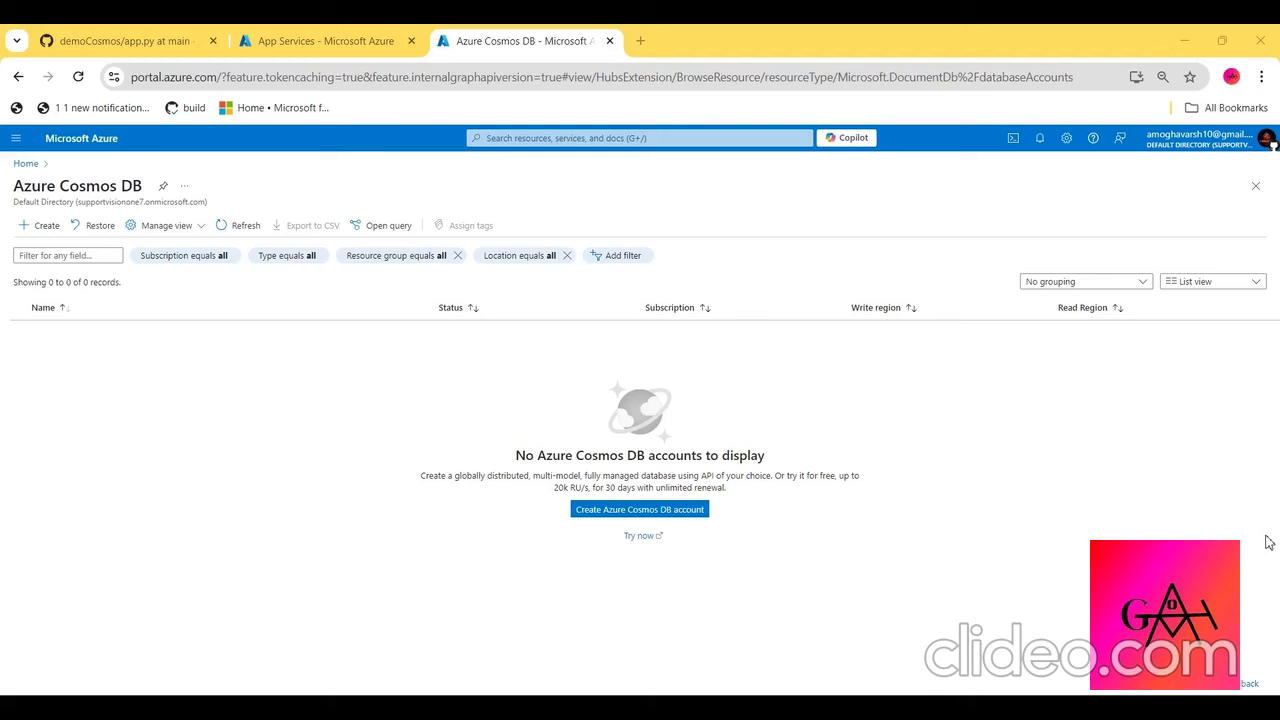
- Switch to the demoCosmos repository on GitHub and review index.html, admin_dashboard.html and the dependencies in requirements.txt
click(104, 30)
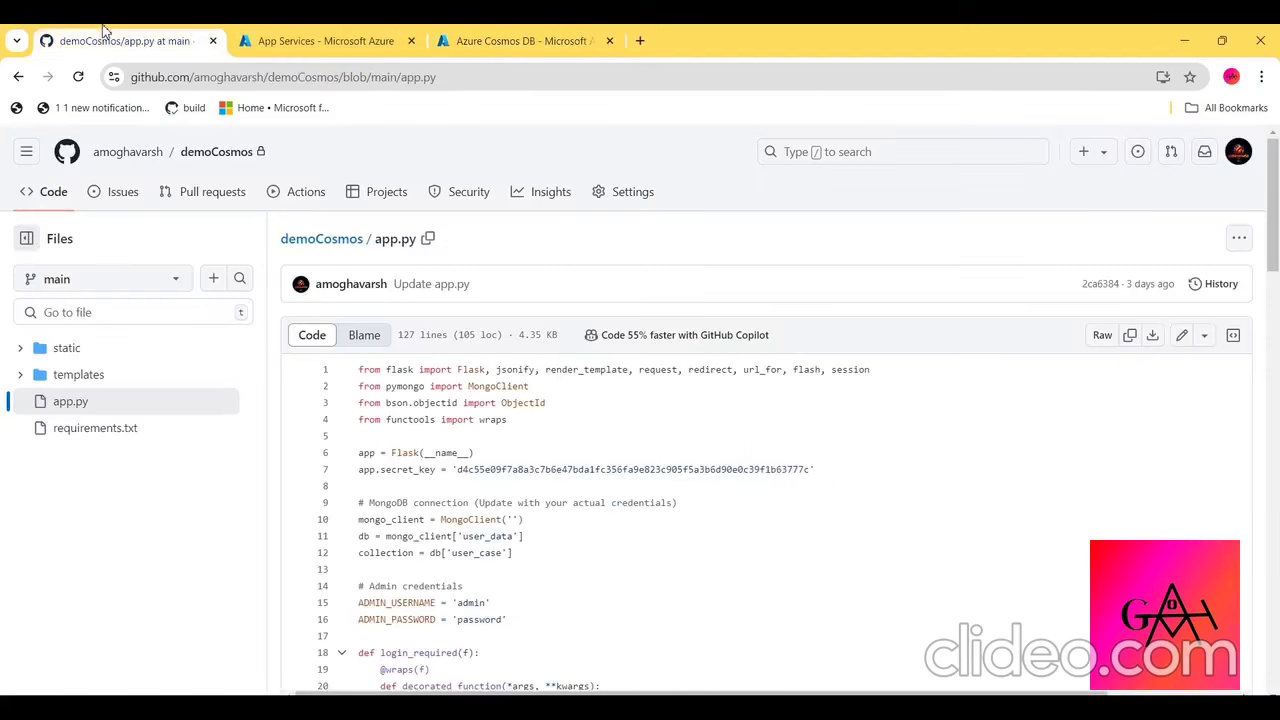
click(62, 378)
click(100, 441)
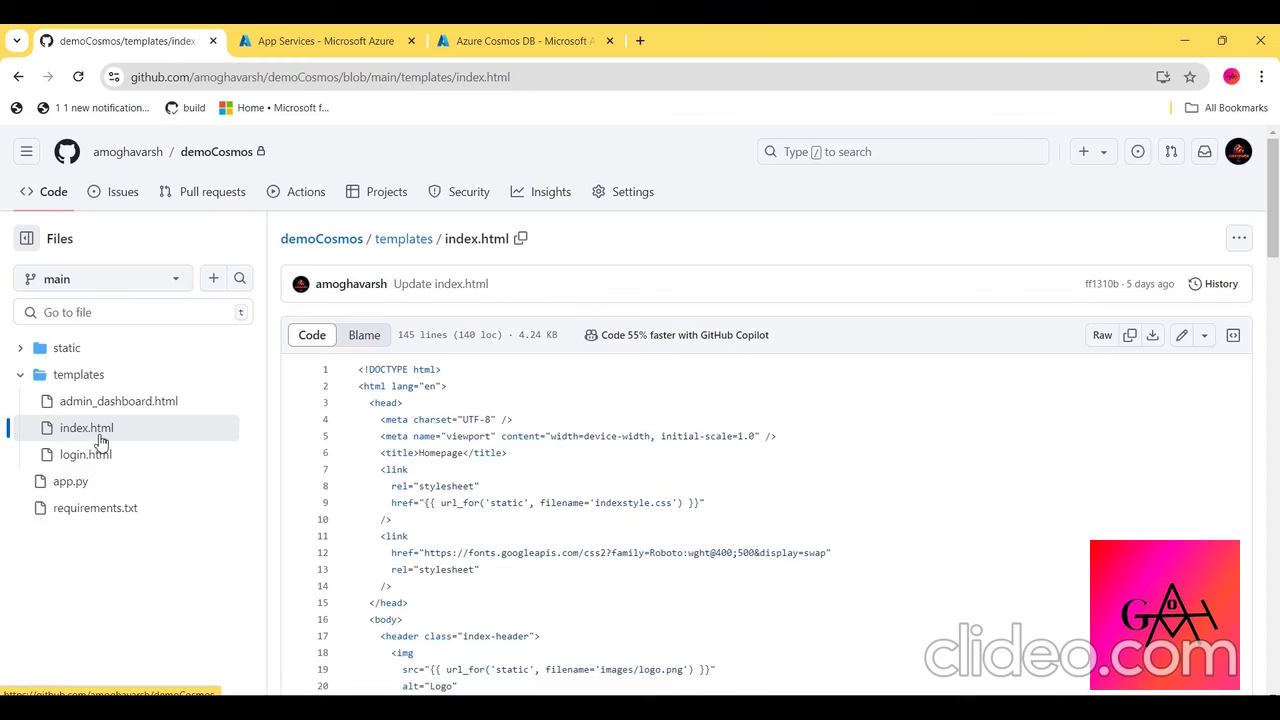
click(90, 402)
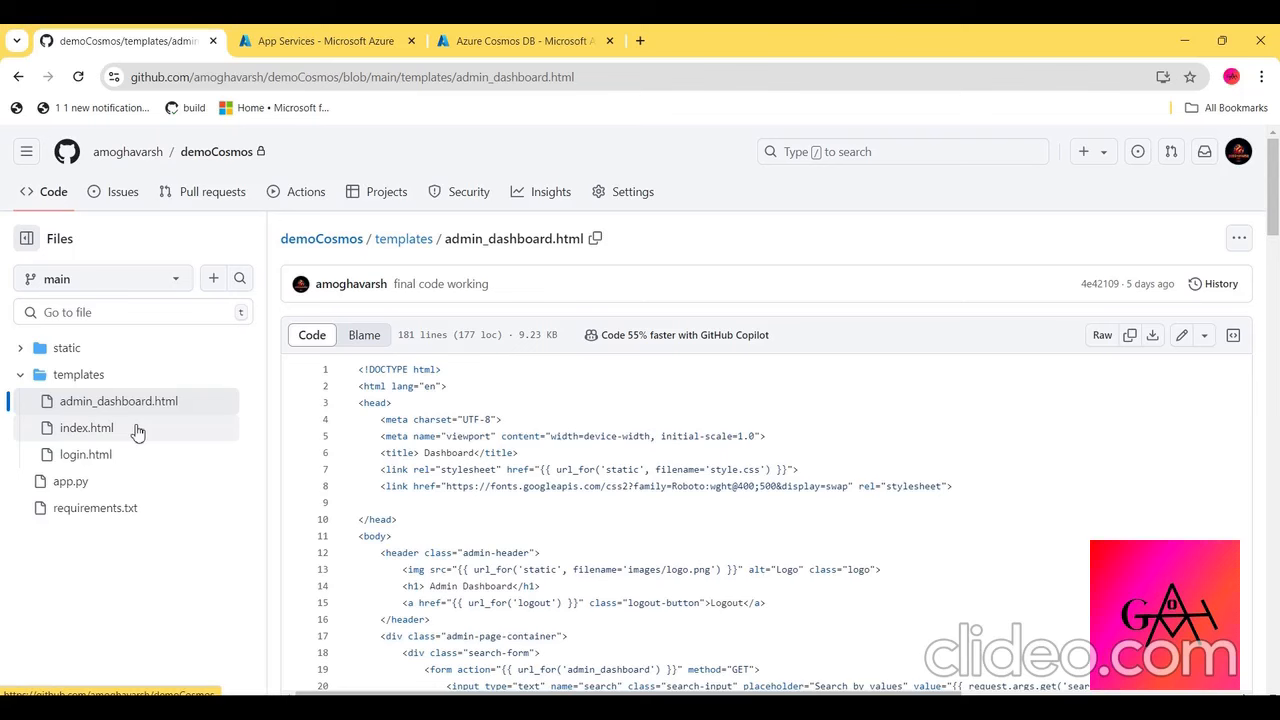
click(95, 508)
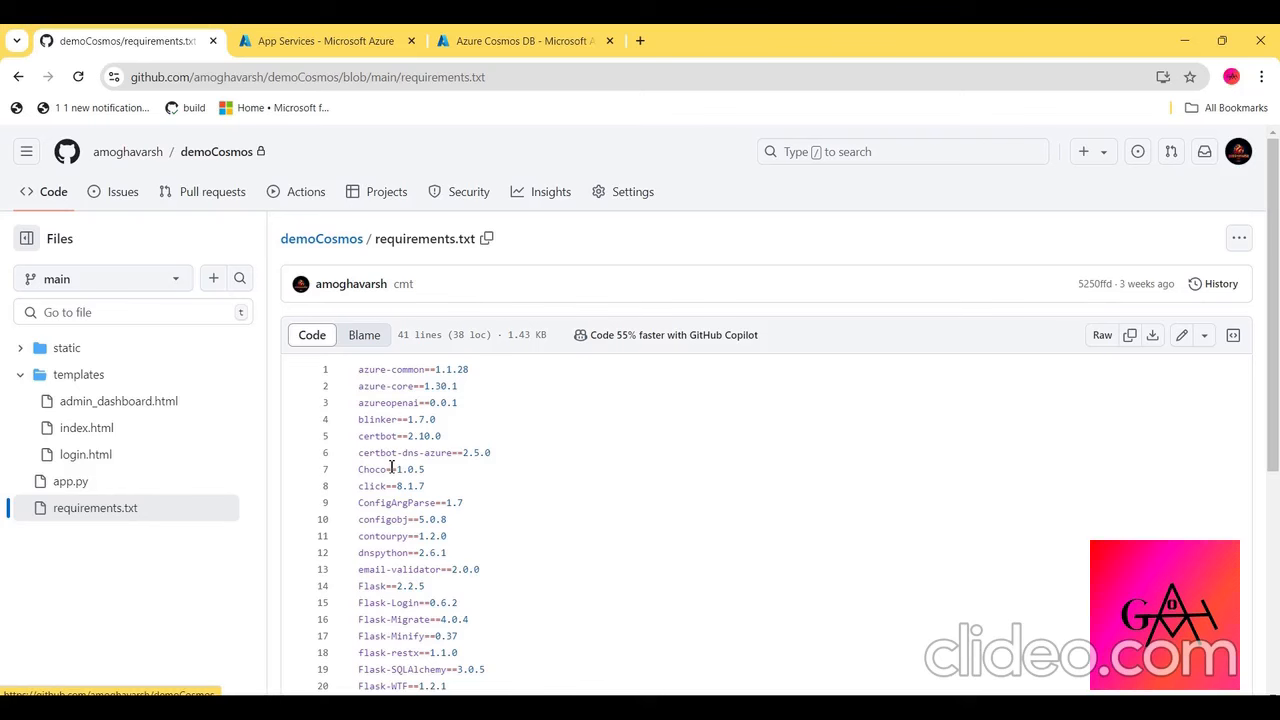
drag(428, 390, 451, 605)
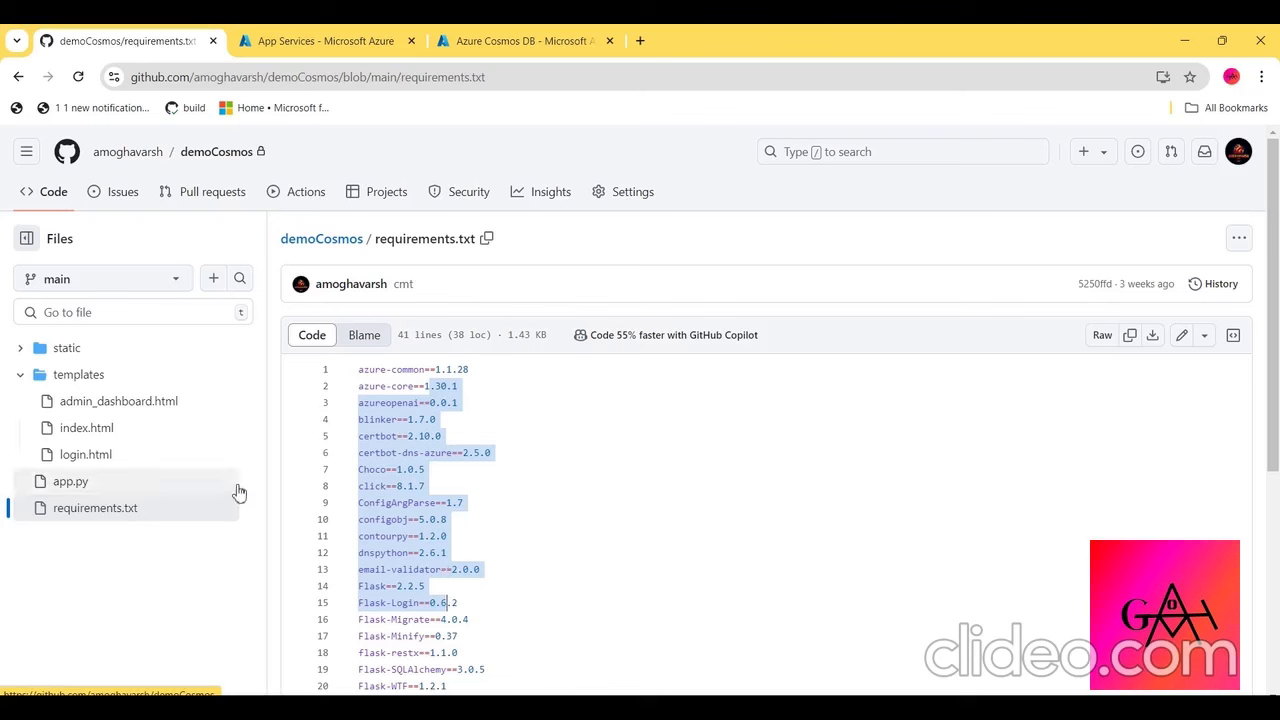
- Examine app.py in the demoCosmos repository, covering the MongoDB connection, admin credentials and the login, logout and admin routes
click(320, 40)
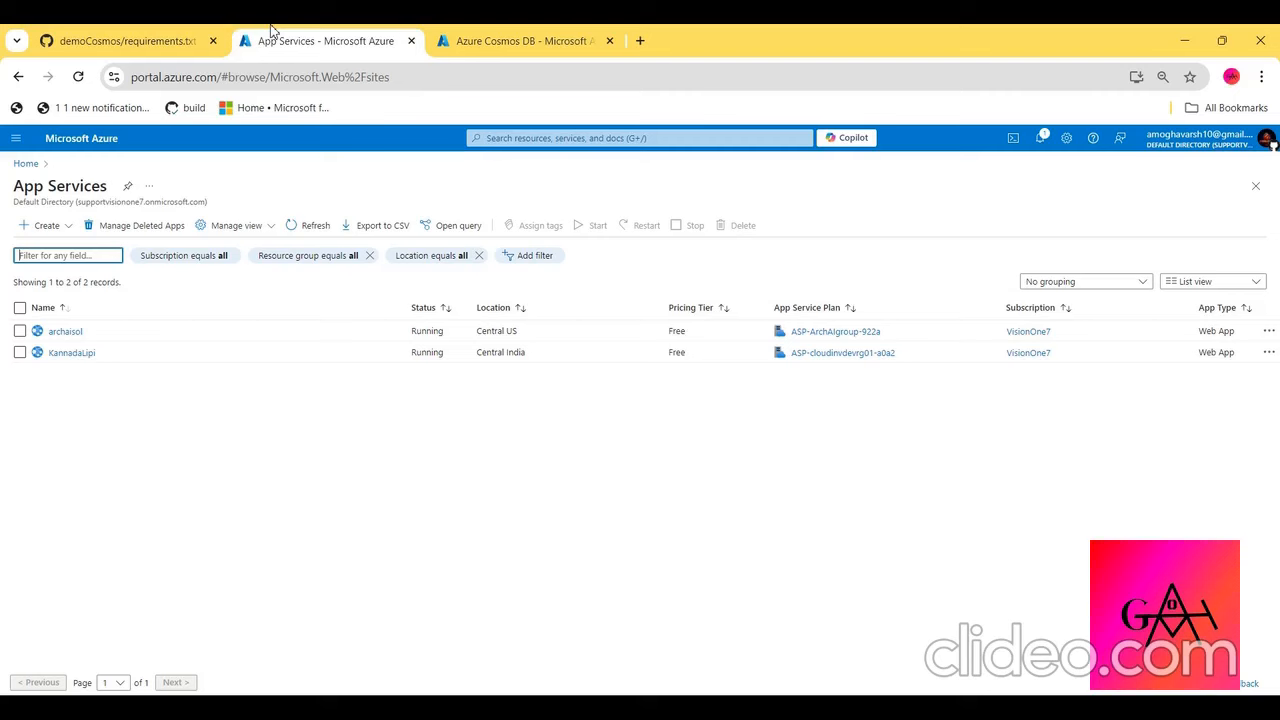
click(135, 36)
click(90, 484)
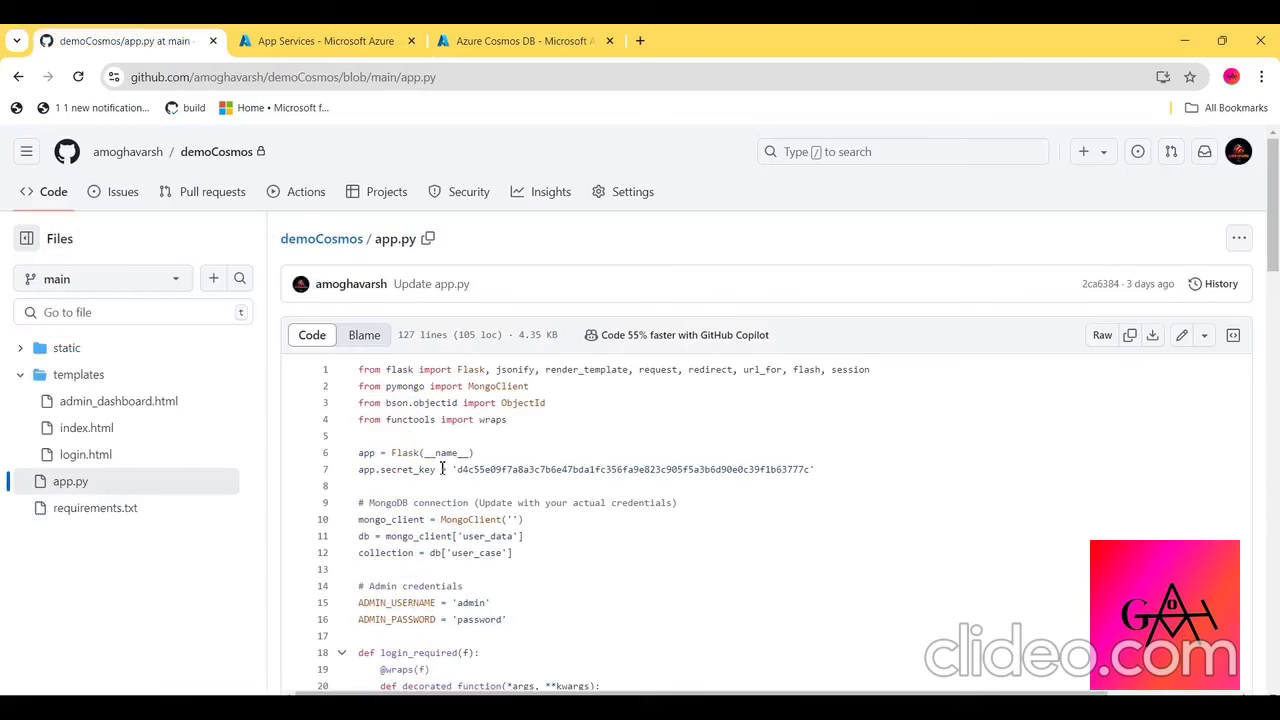
scroll(538, 513, down, 3)
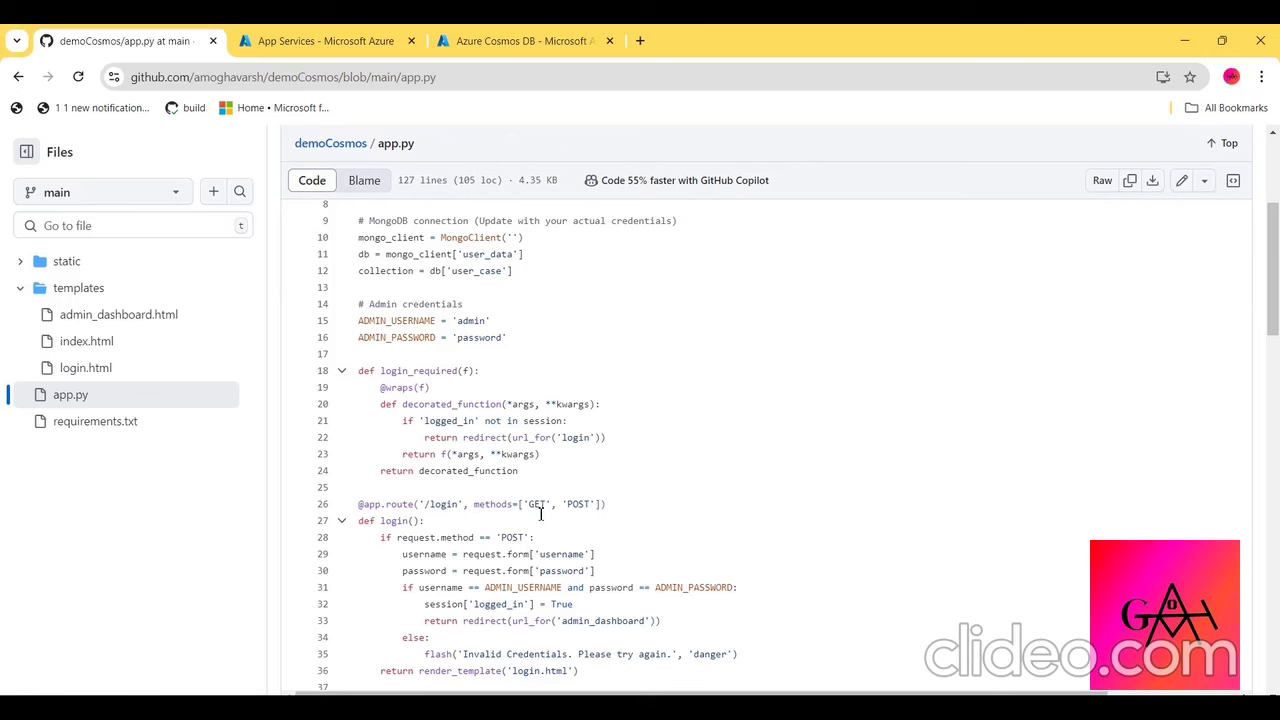
scroll(540, 513, down, 6)
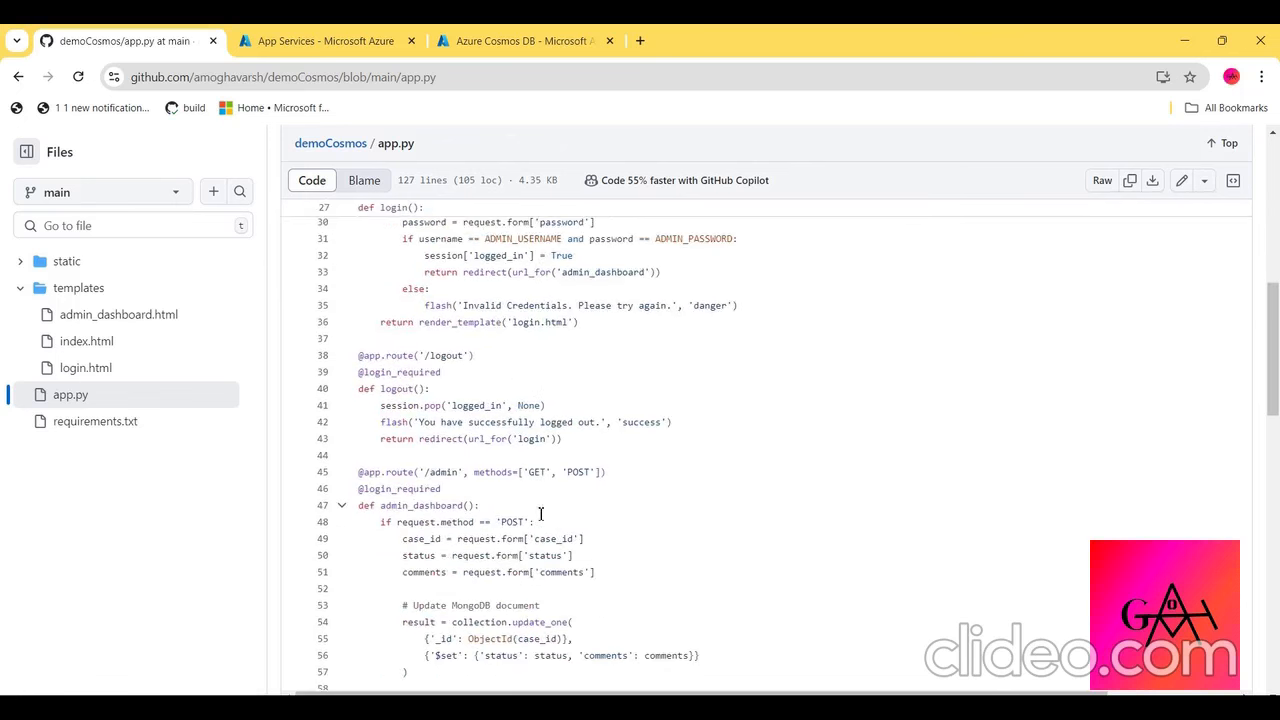
scroll(540, 513, up, 4)
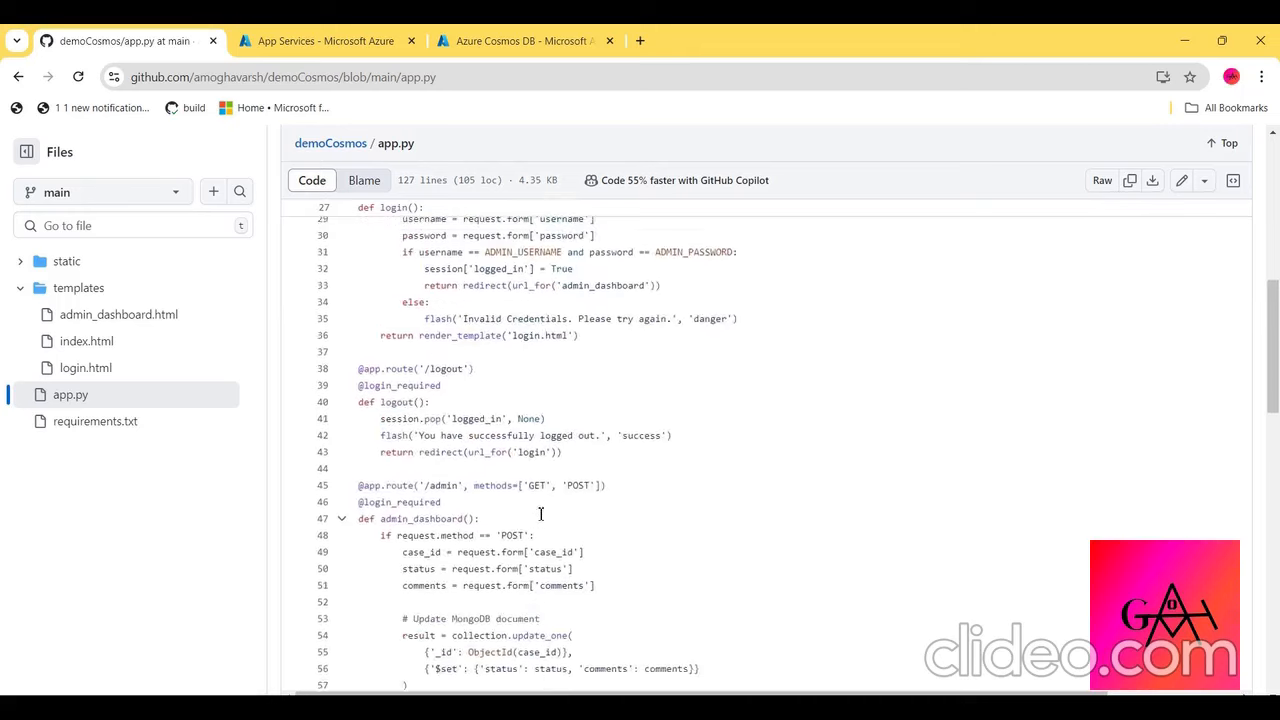
scroll(540, 513, up, 3)
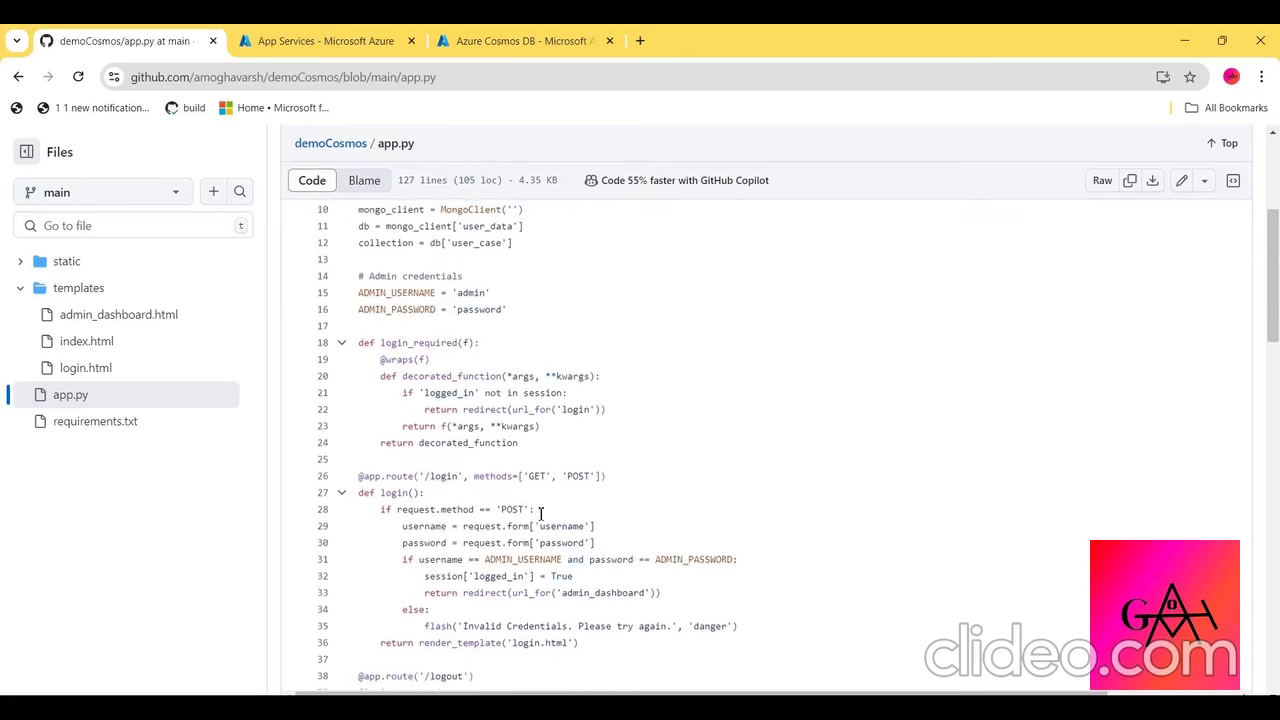
scroll(540, 513, up, 3)
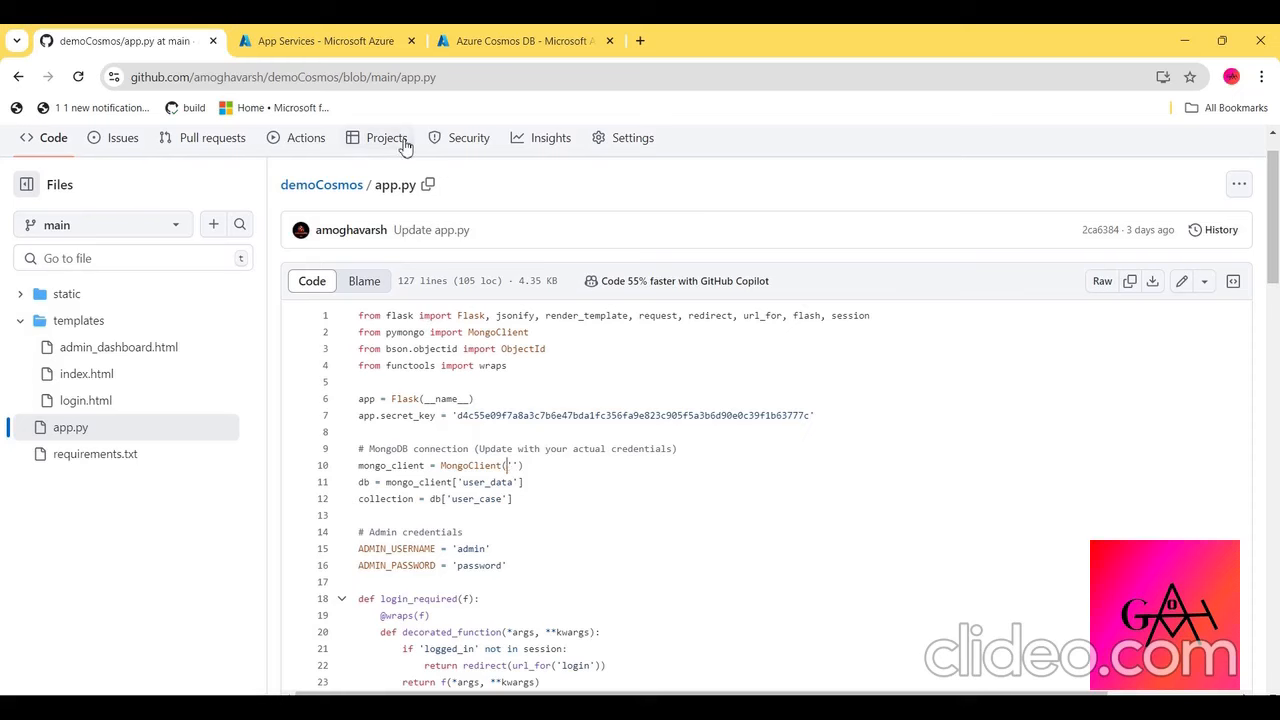
- Start a new Web App from App Services in the Azure portal and assign it to the demorg2 resource group
click(338, 32)
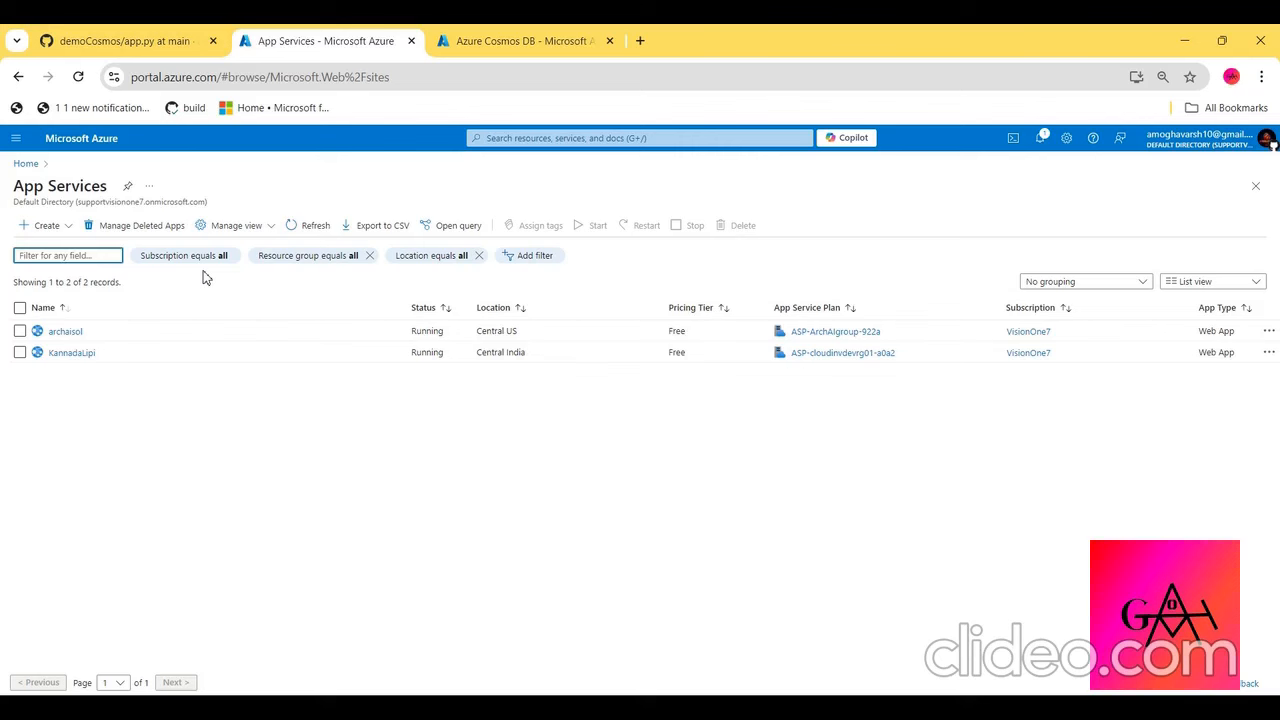
click(26, 226)
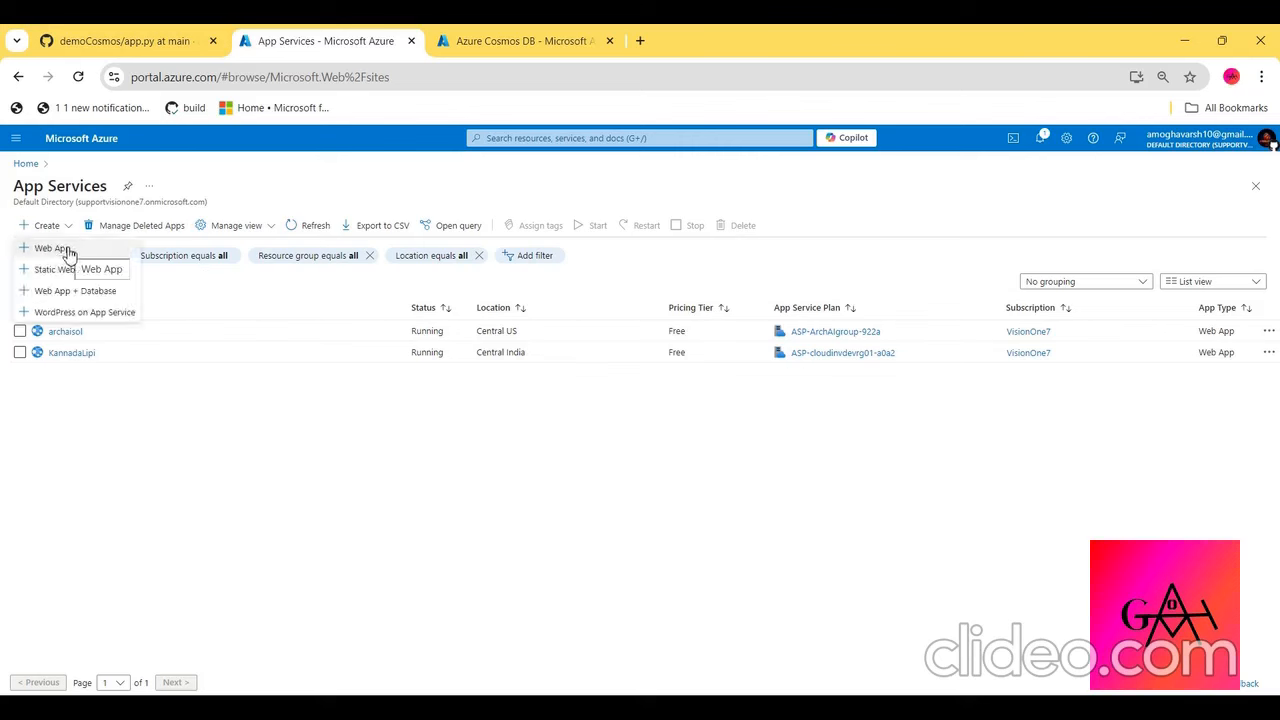
click(69, 255)
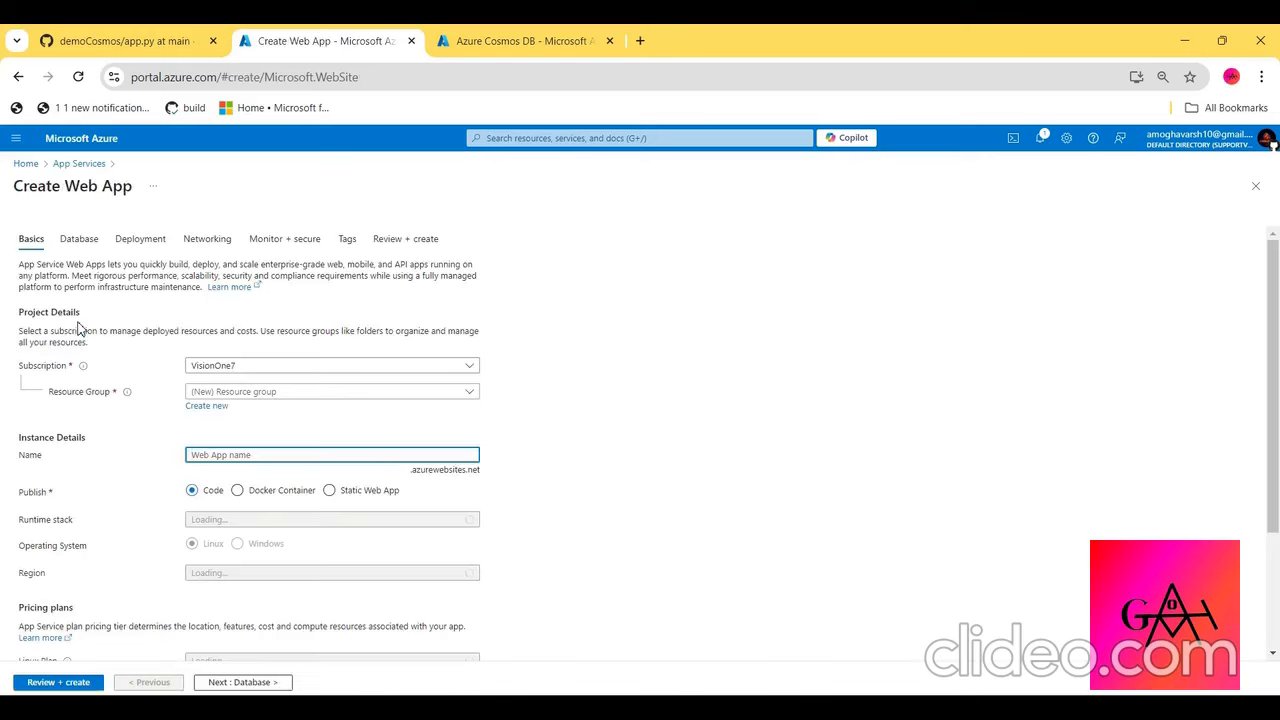
click(224, 392)
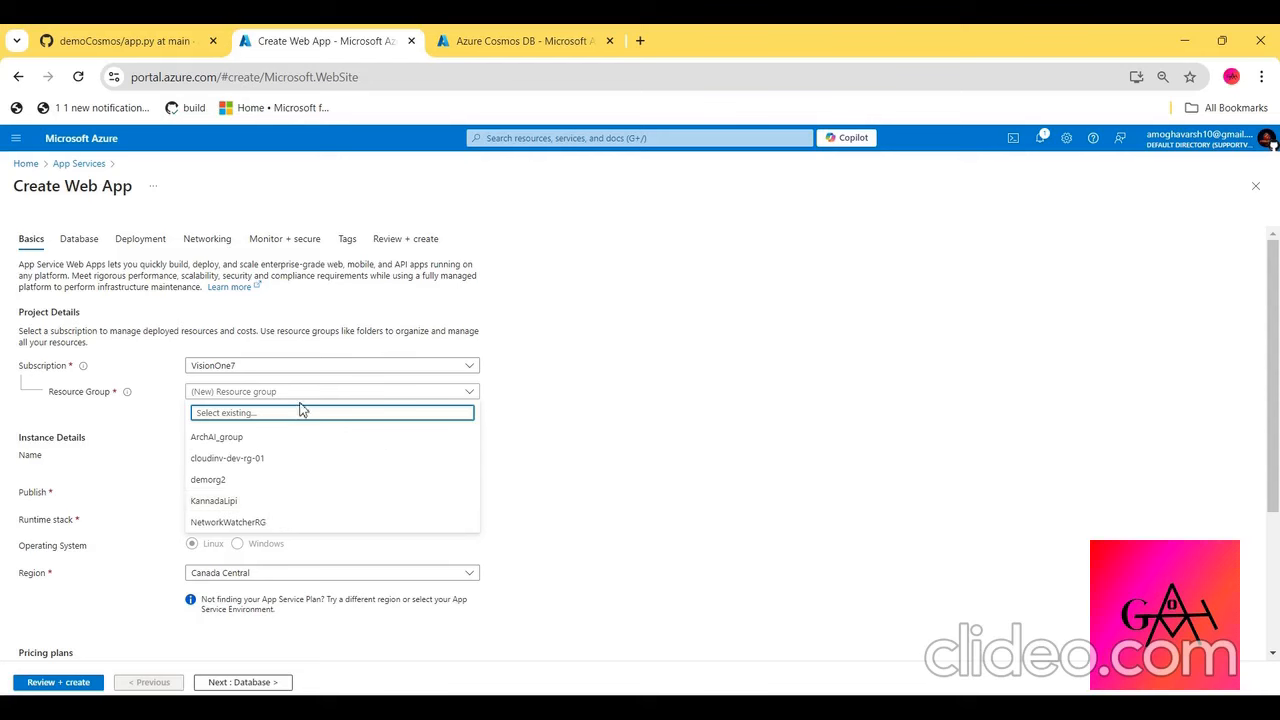
click(262, 480)
- Name the web app dynamicwebsite
click(245, 456)
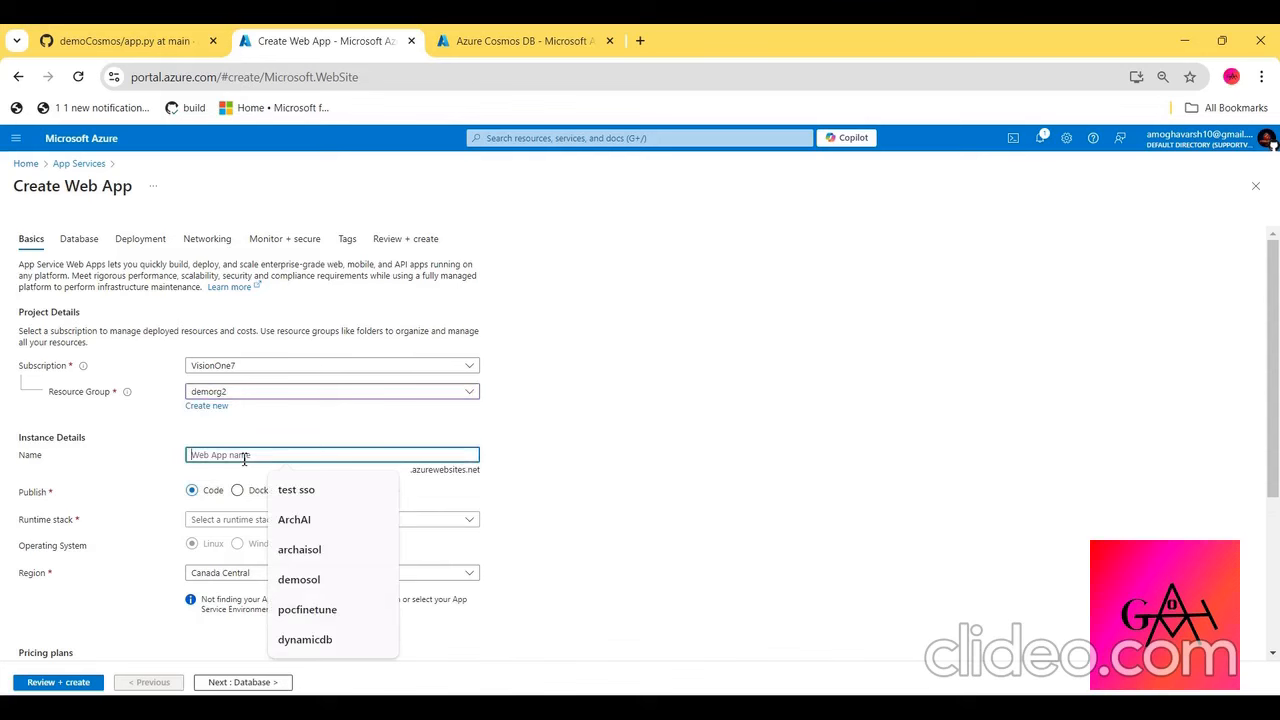
click(335, 640)
key(BackSpace)
key(BackSpace)
text(website)
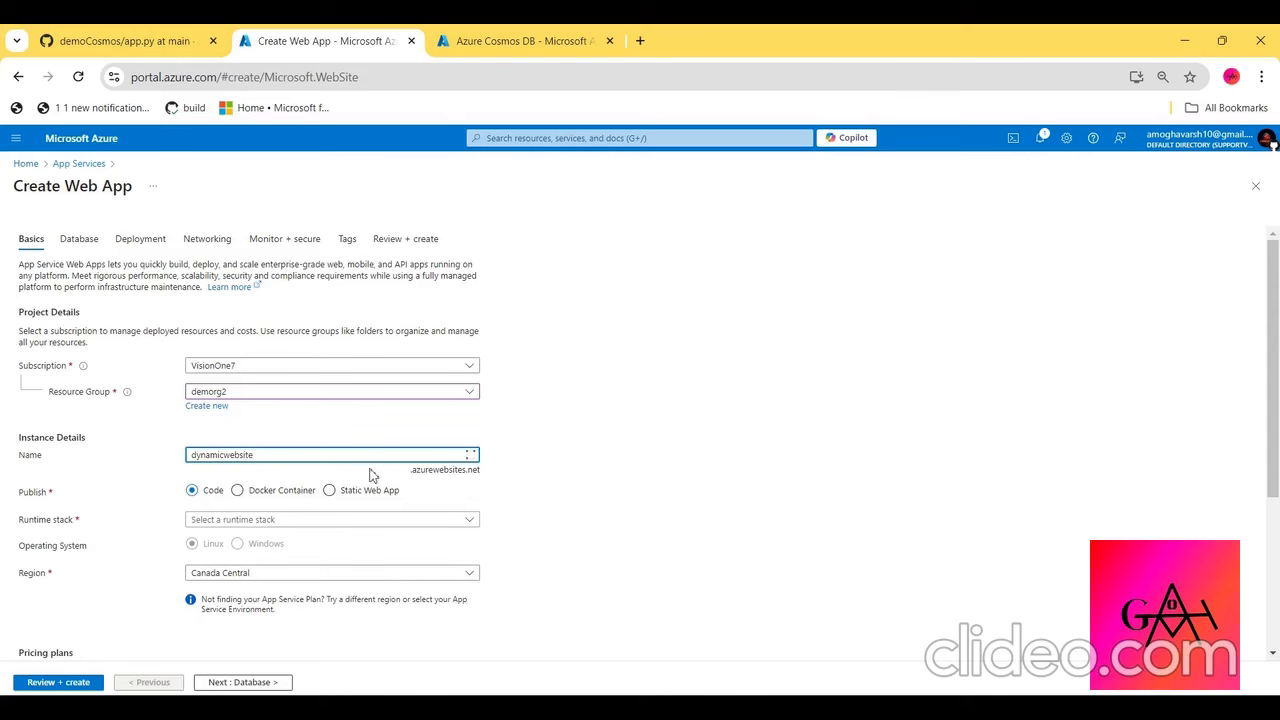
scroll(215, 483, down, 1)
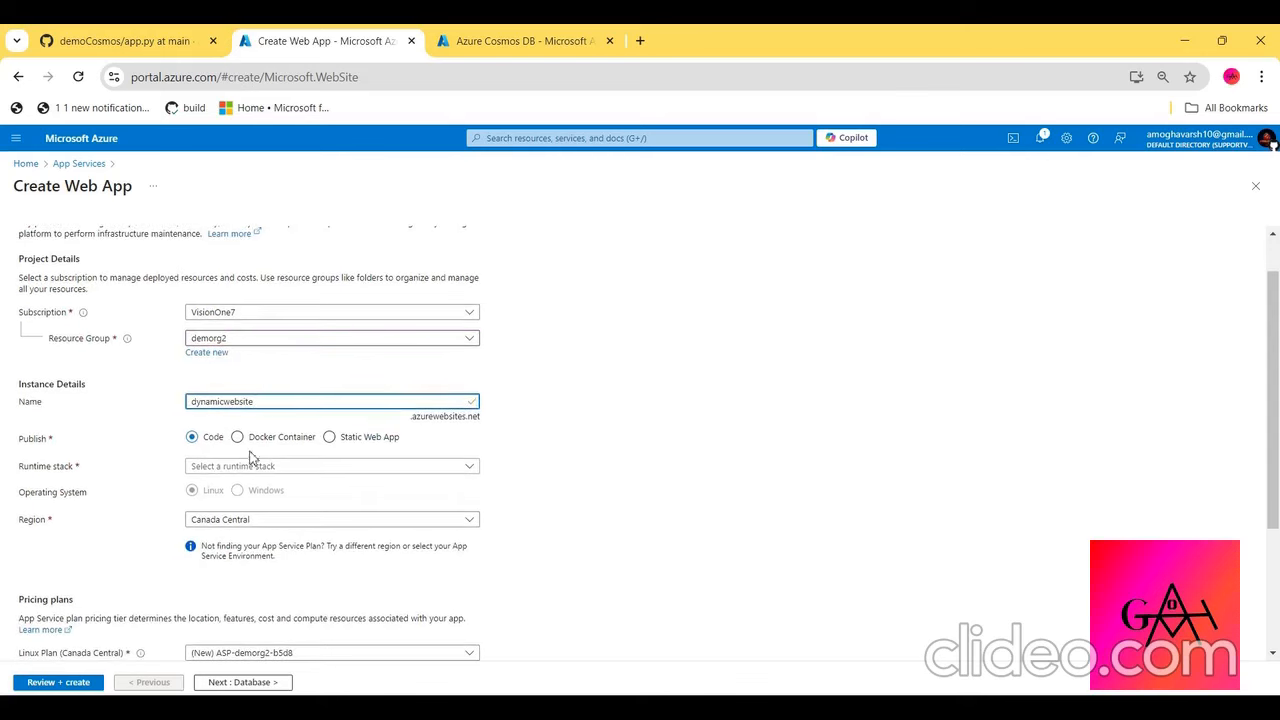
double_click(240, 396)
click(252, 468)
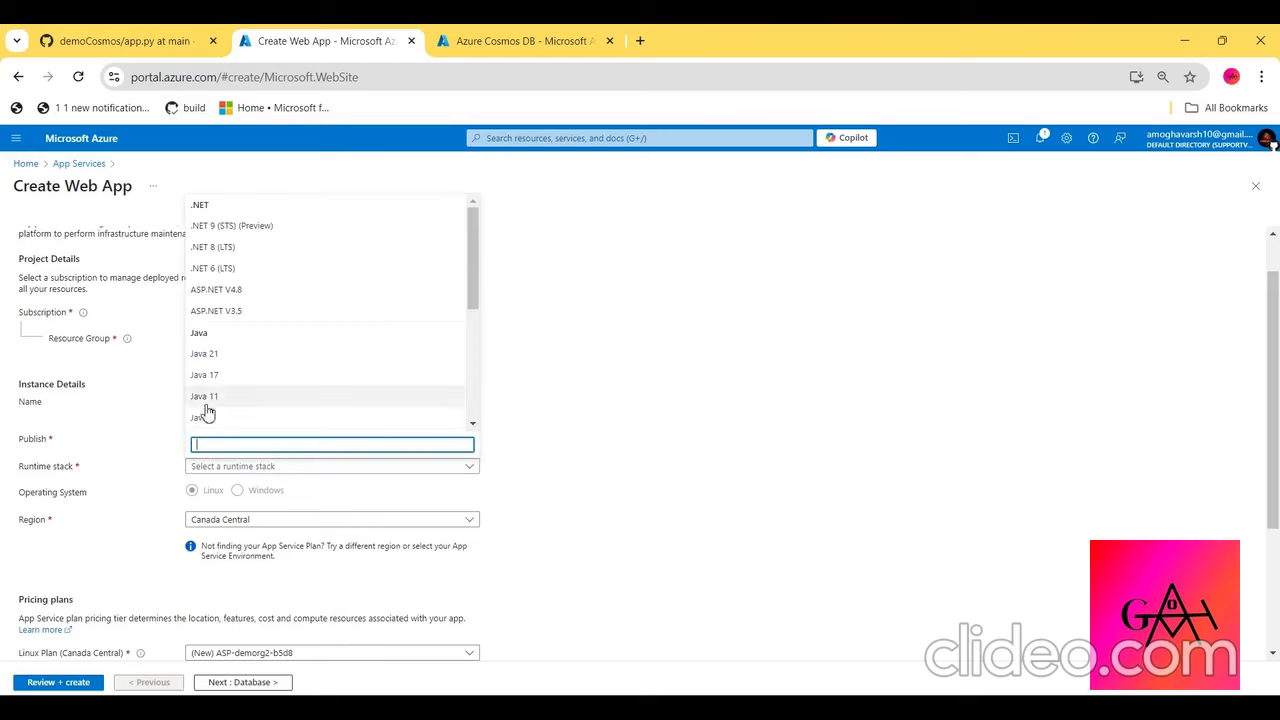
drag(150, 420, 222, 446)
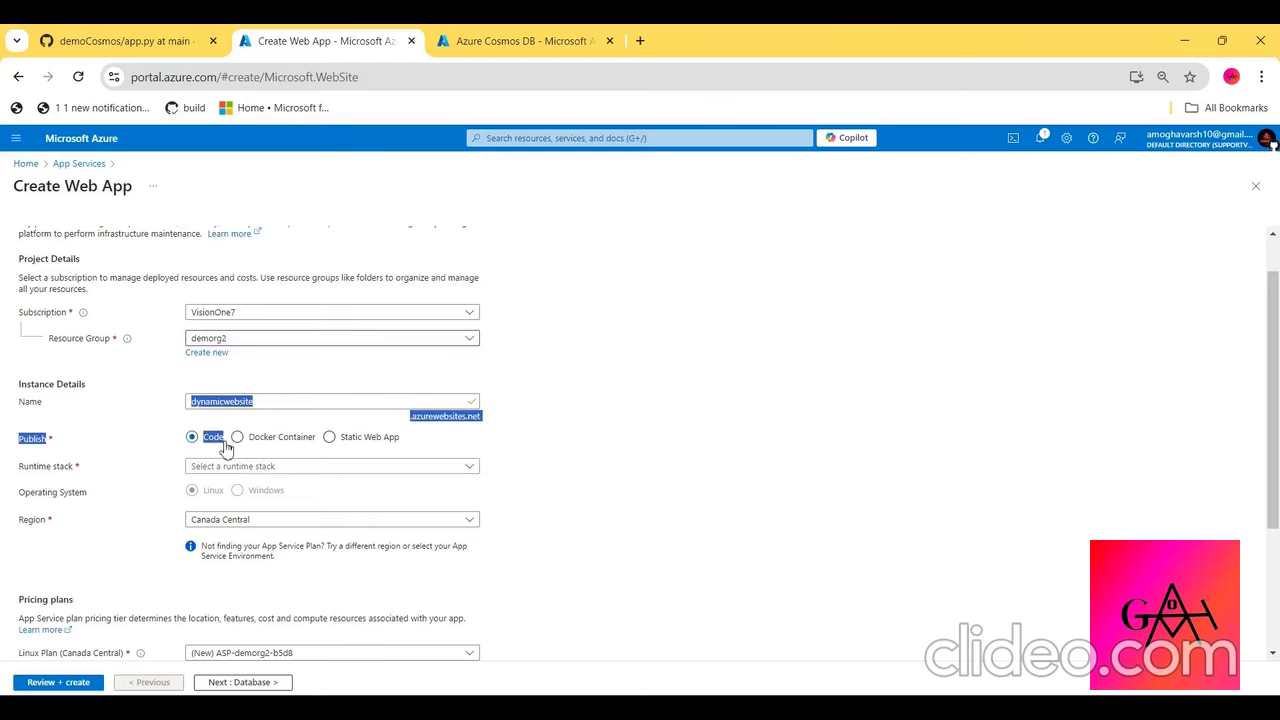
click(168, 458)
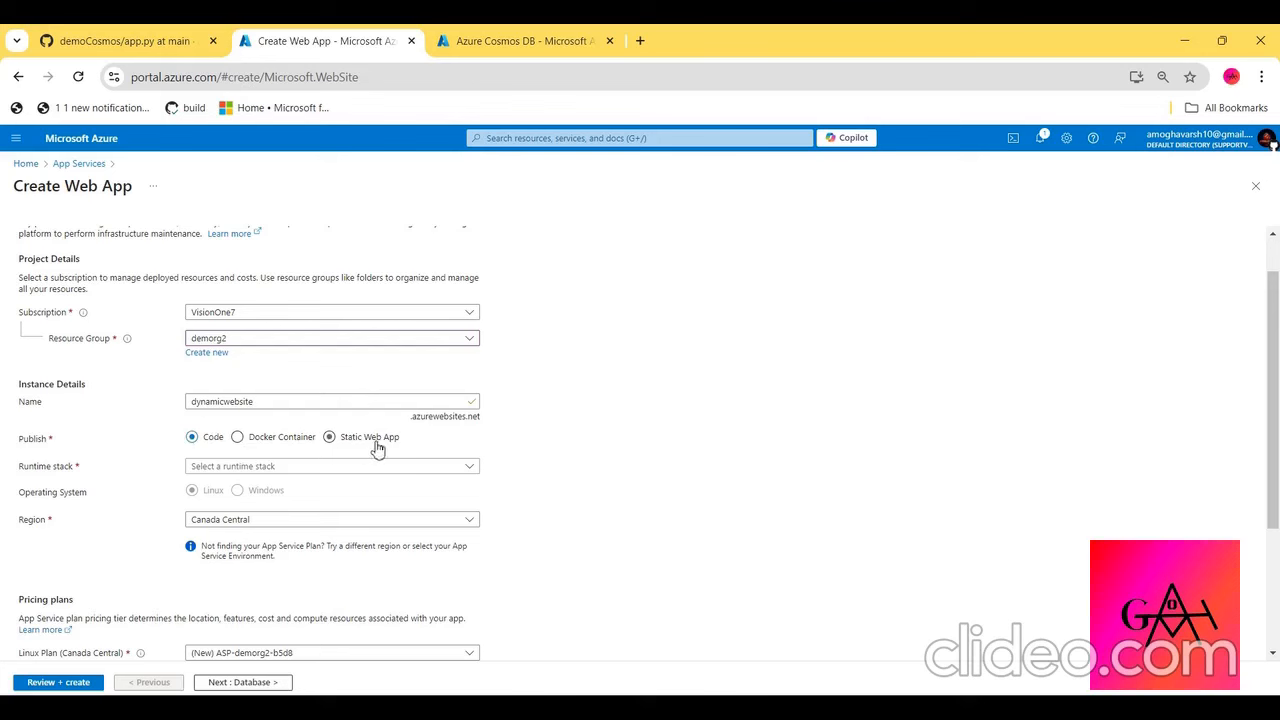
- Set the web app's runtime stack to Python 3.12
click(326, 470)
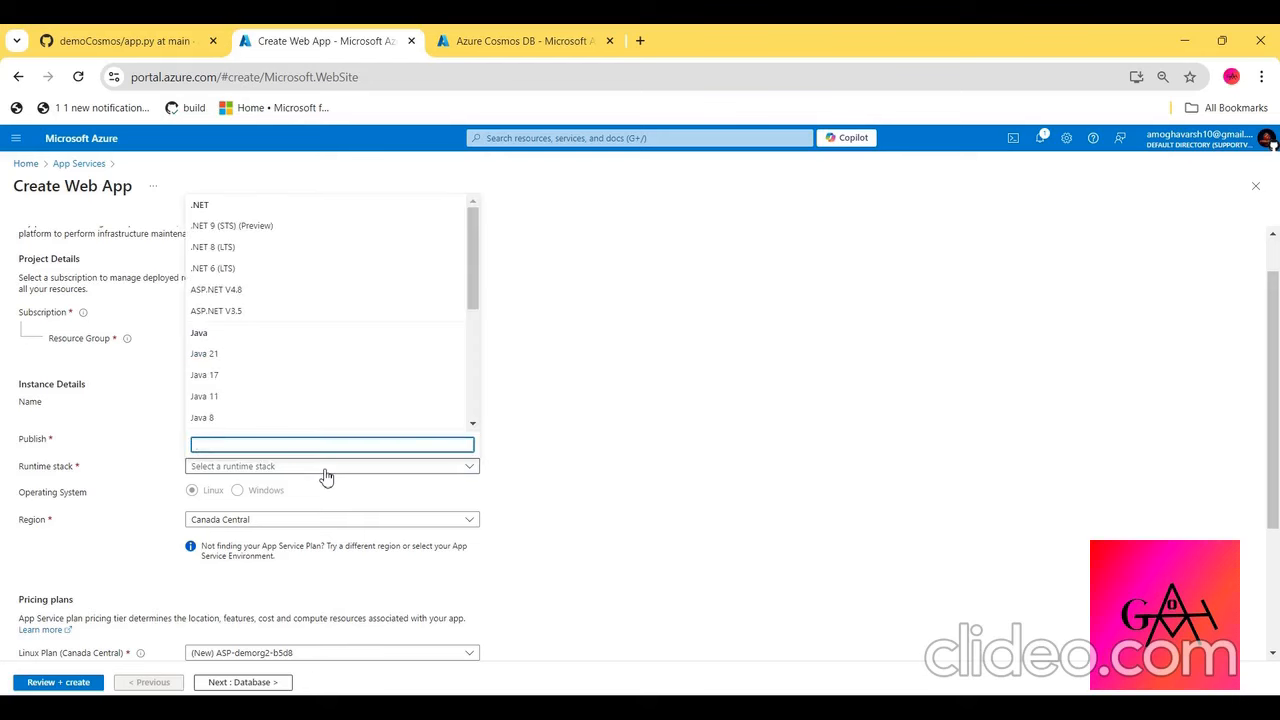
scroll(322, 297, down, 3)
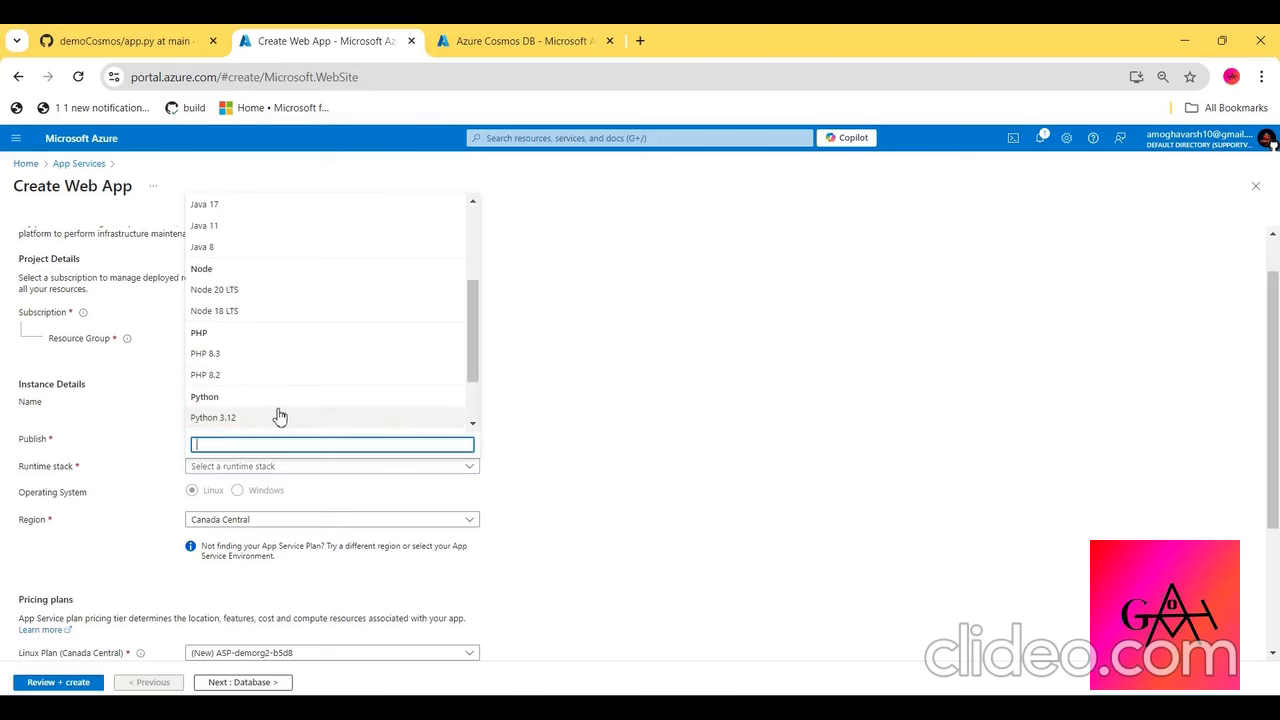
scroll(280, 417, down, 1)
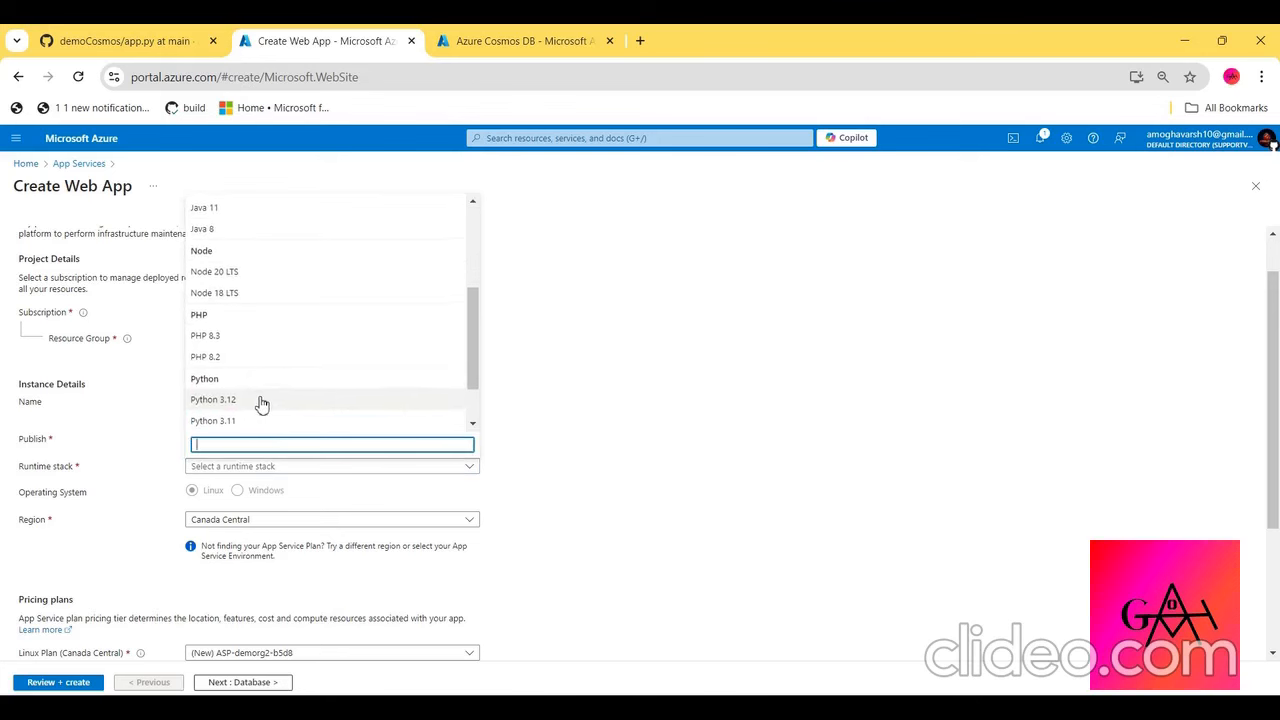
click(261, 400)
- Set the web app's region to East US
scroll(172, 529, down, 1)
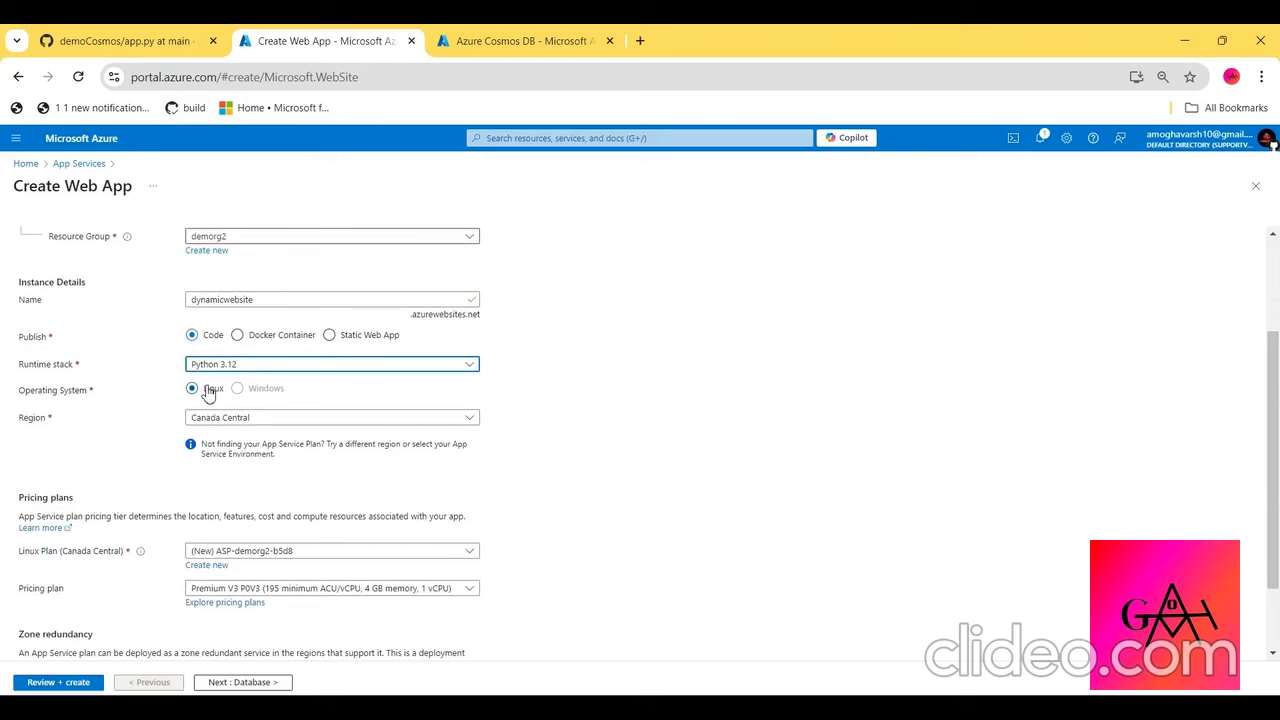
scroll(208, 393, down, 1)
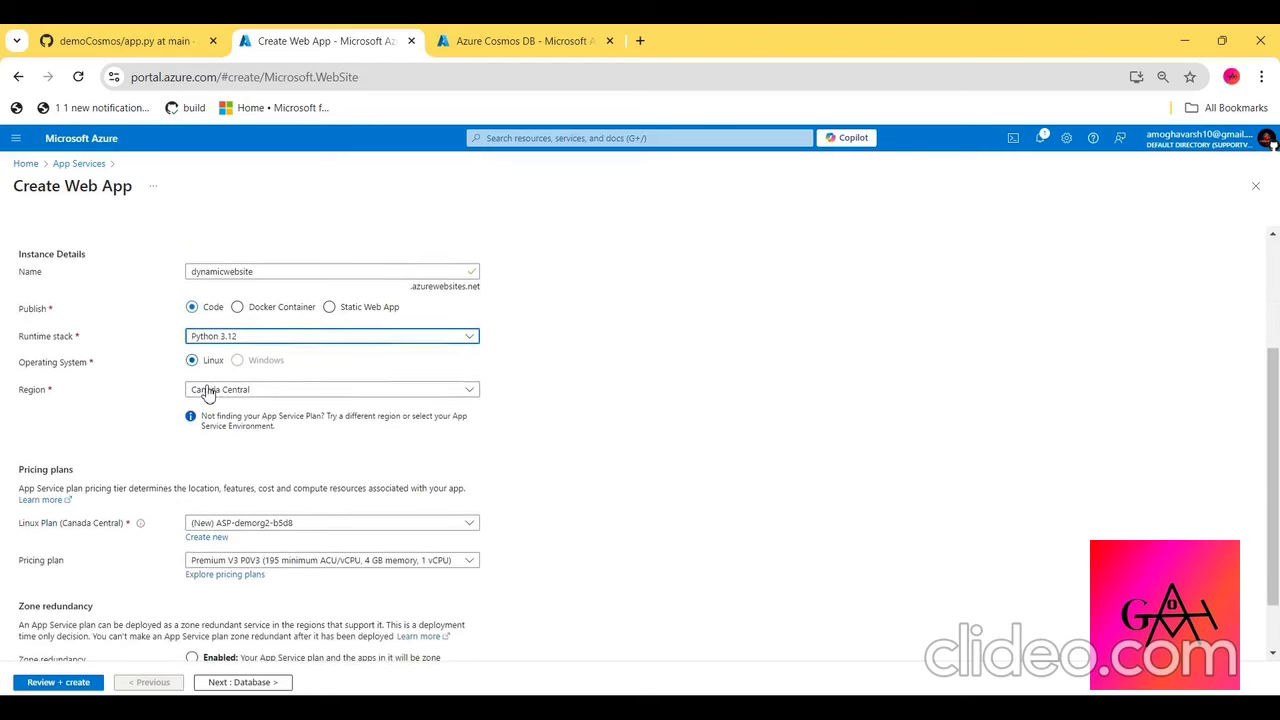
click(207, 390)
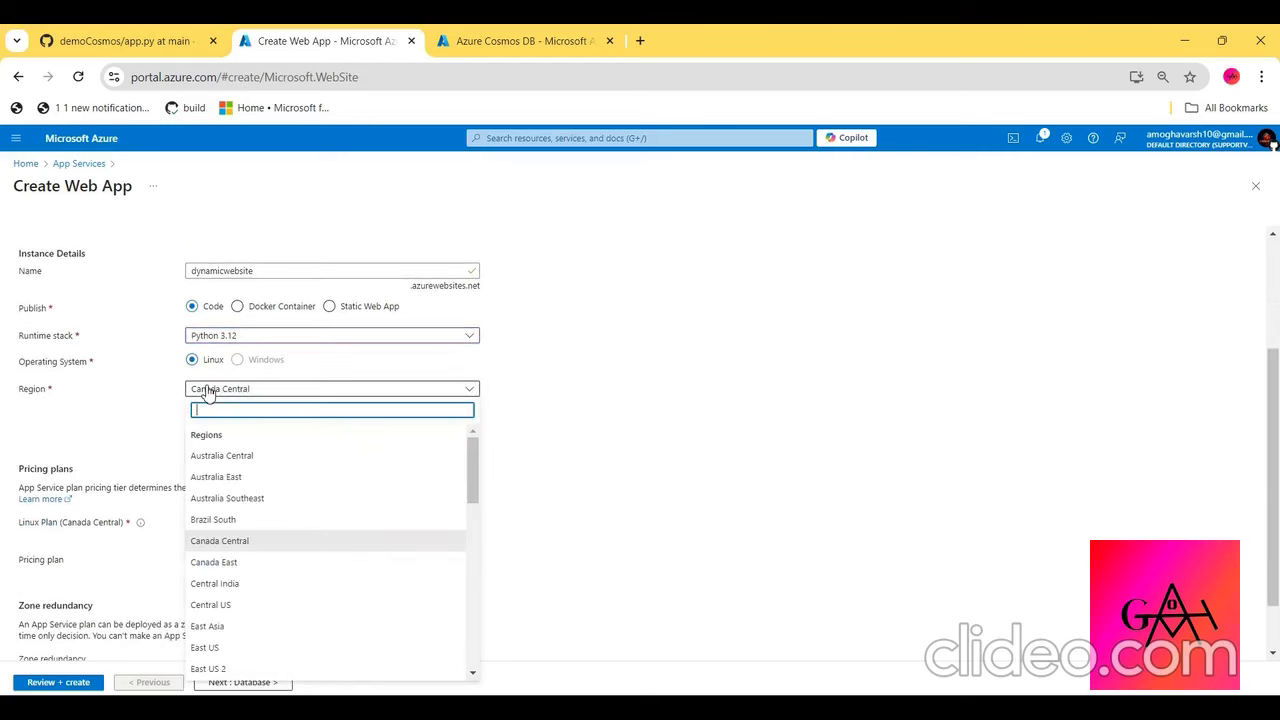
text(east)
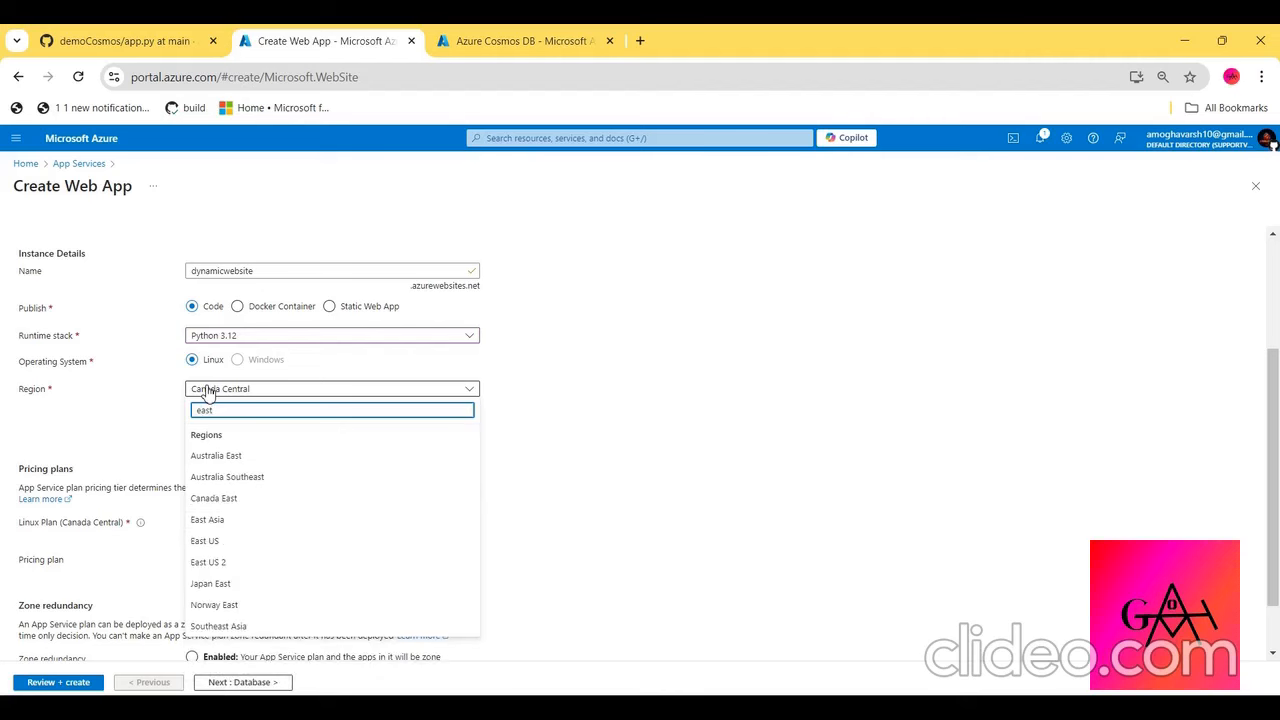
click(208, 541)
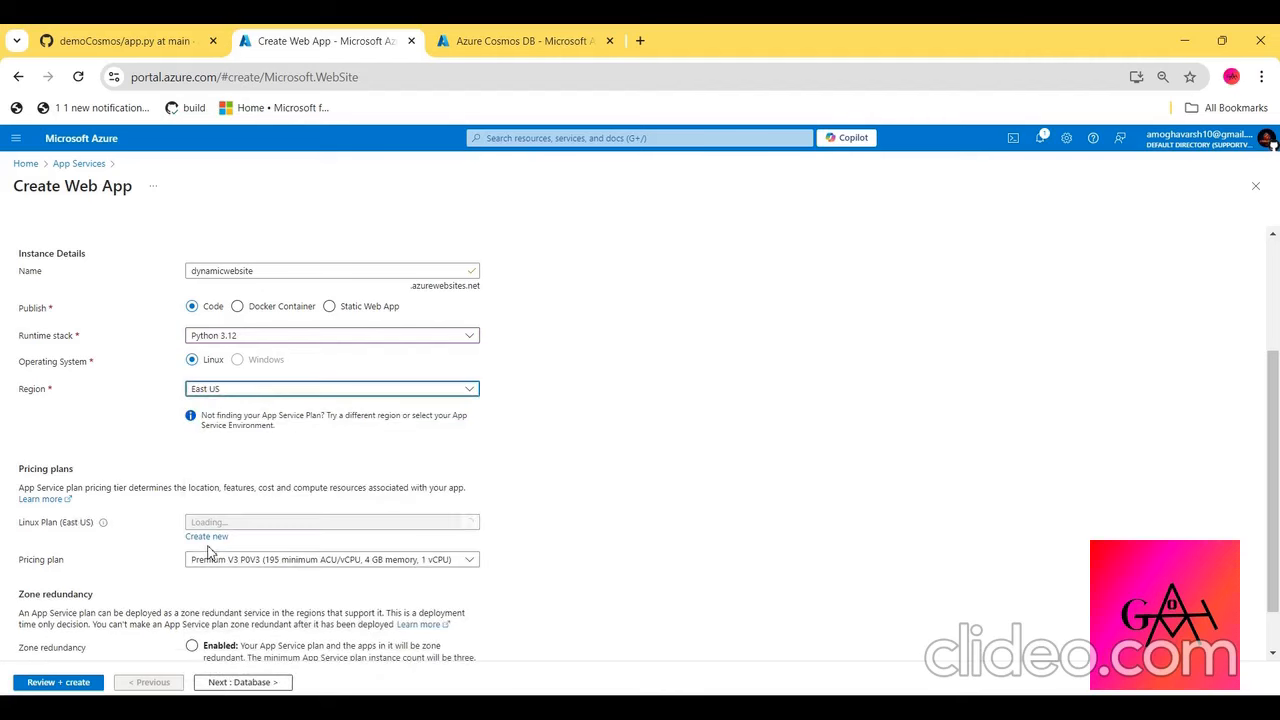
- Set the pricing plan to Free F1 and select the new Linux plan ASP-demorg2-9dbb
scroll(211, 479, down, 2)
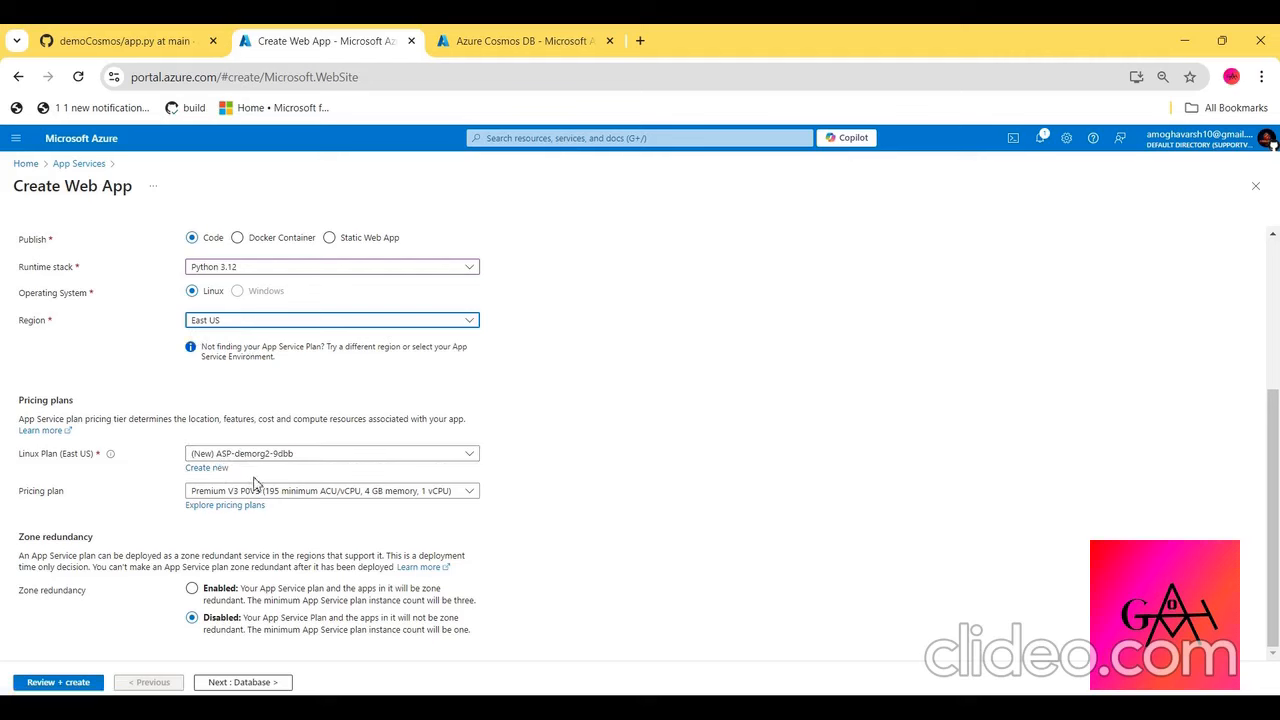
click(297, 491)
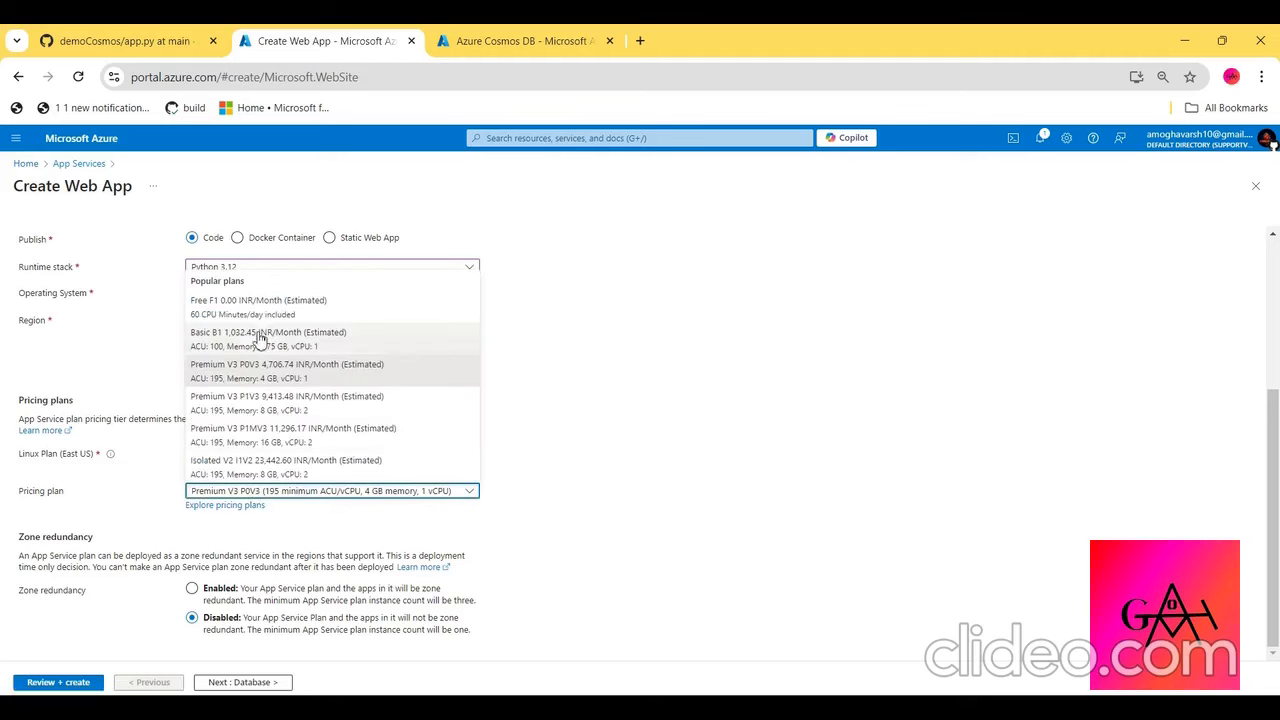
click(277, 300)
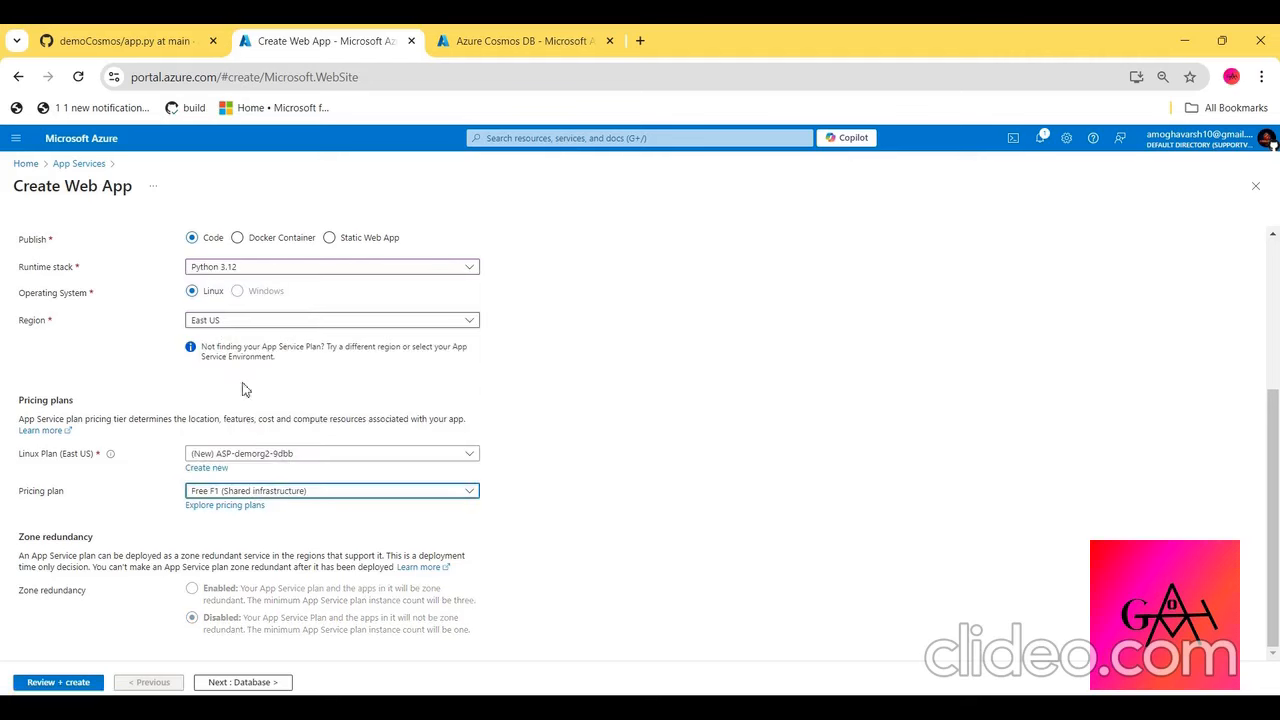
click(268, 452)
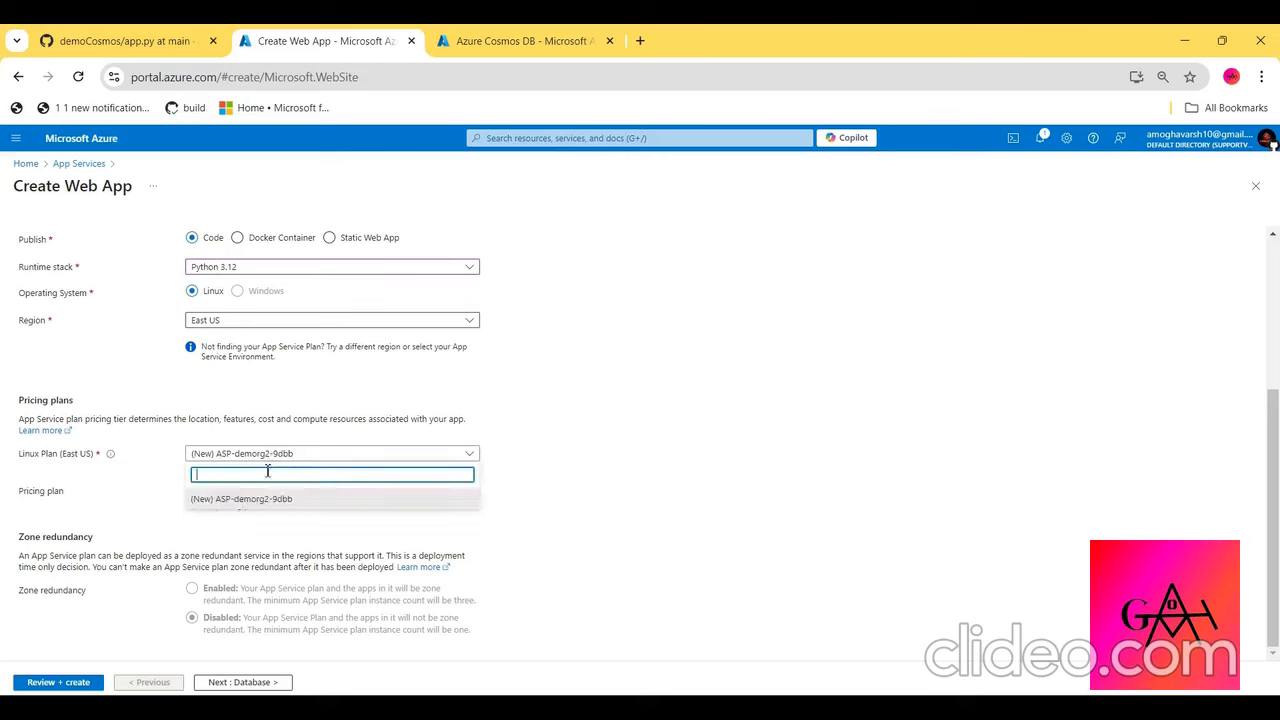
click(263, 498)
- Keep the new Linux plan ASP-demorg2-9dbb and choose the Free F1 pricing plan for the web app
click(264, 494)
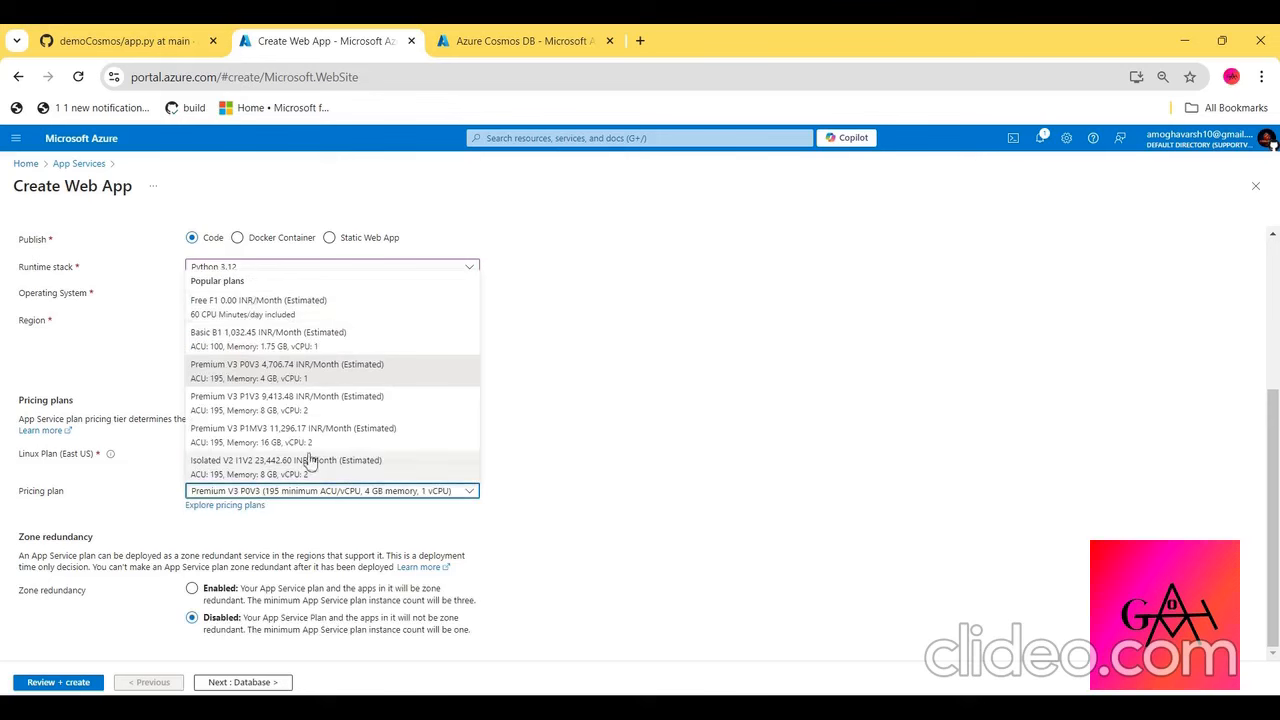
click(249, 318)
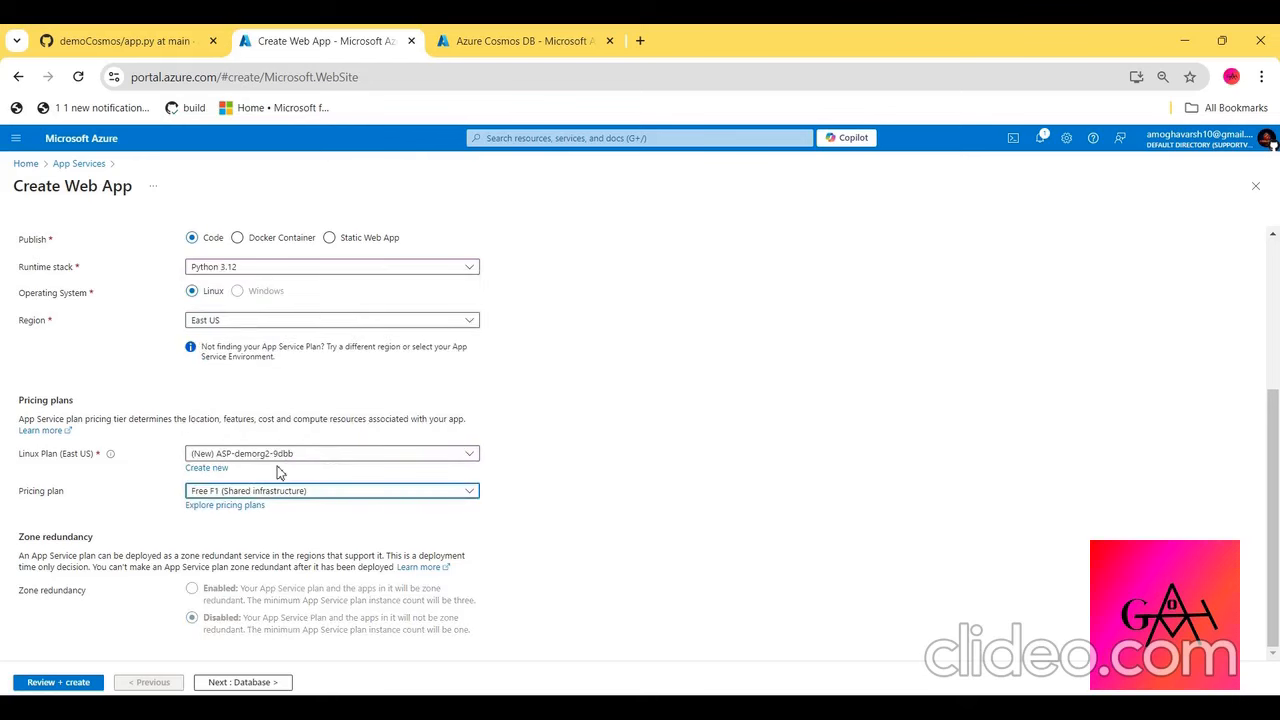
- Check the web app's database and networking settings and create the dynamicwebsite web app
scroll(186, 592, up, 5)
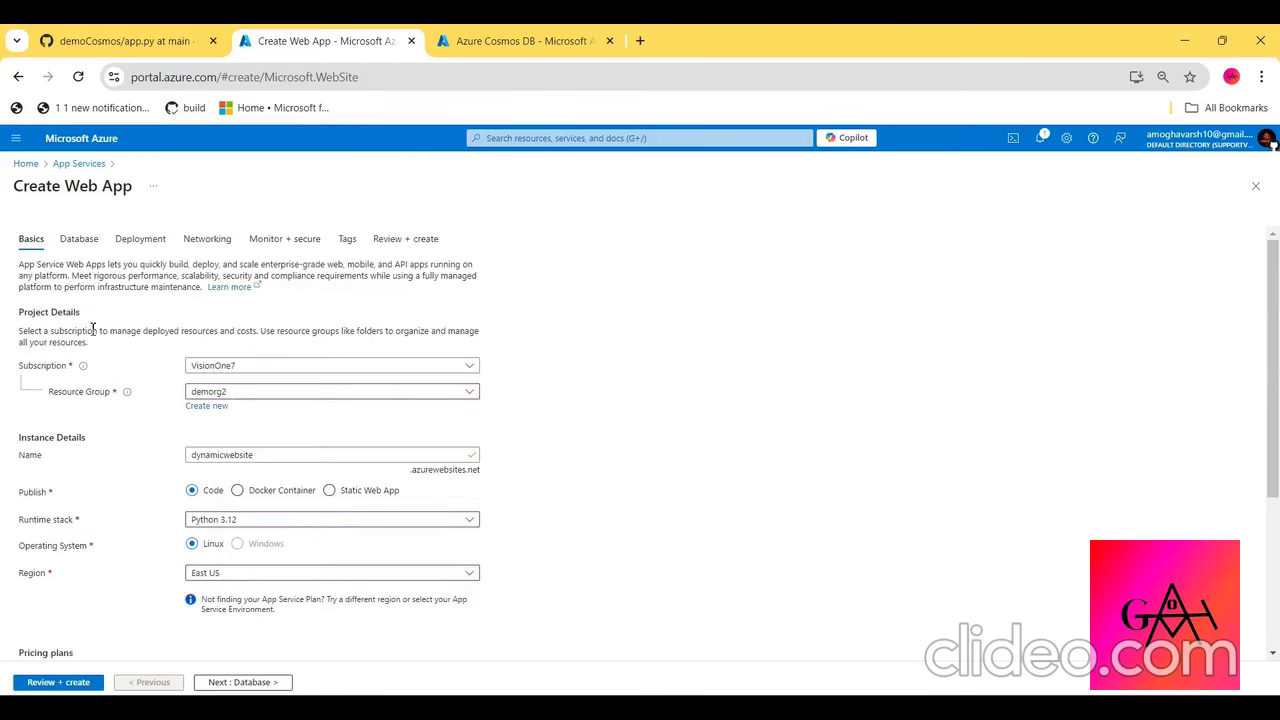
click(99, 244)
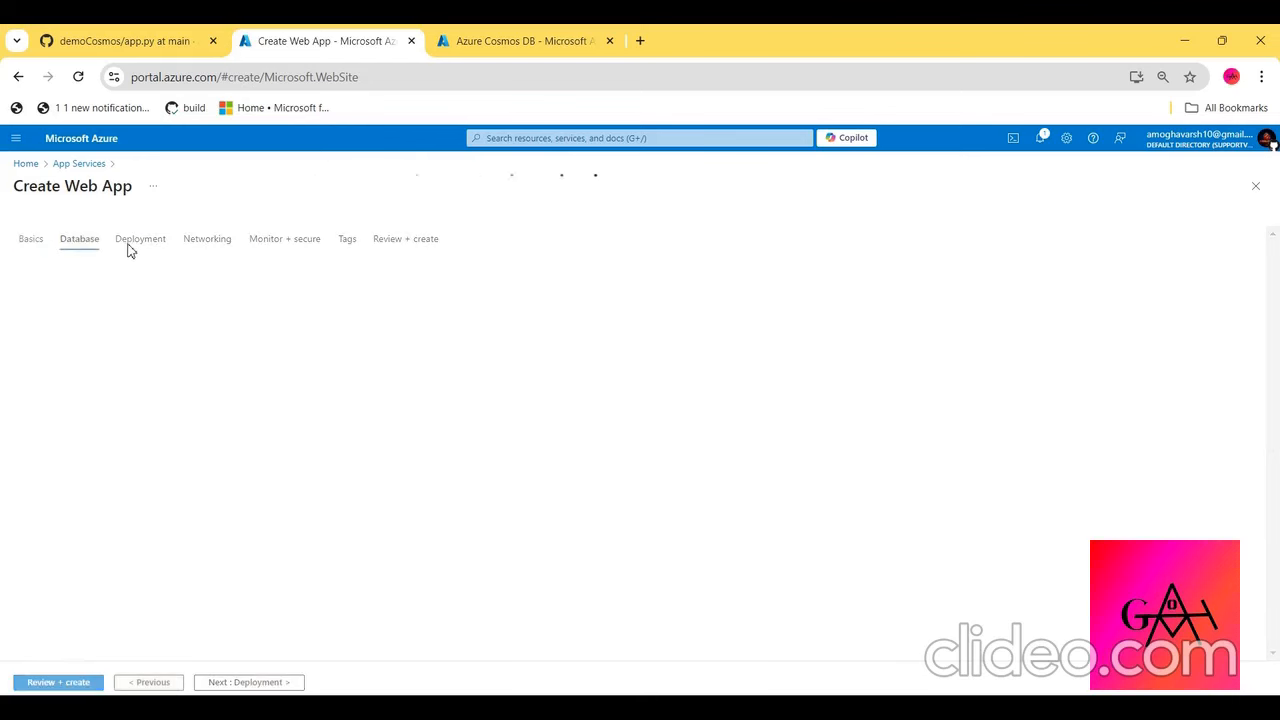
click(188, 250)
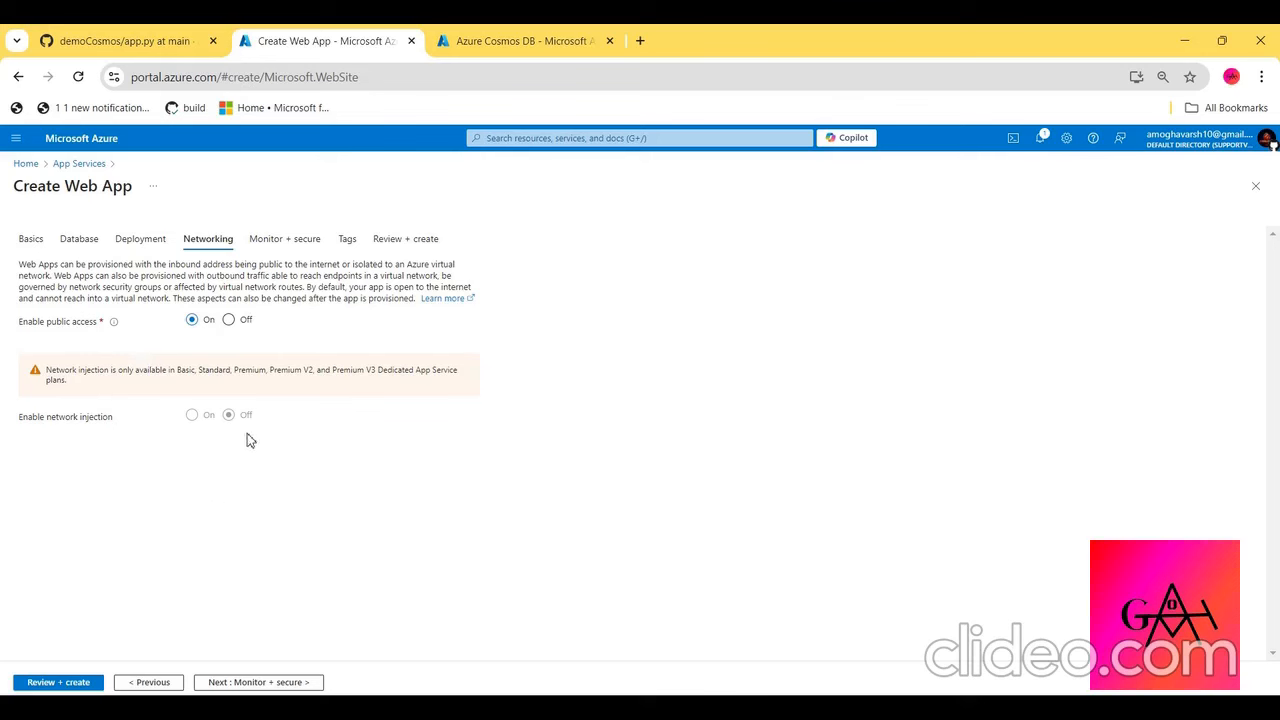
click(58, 683)
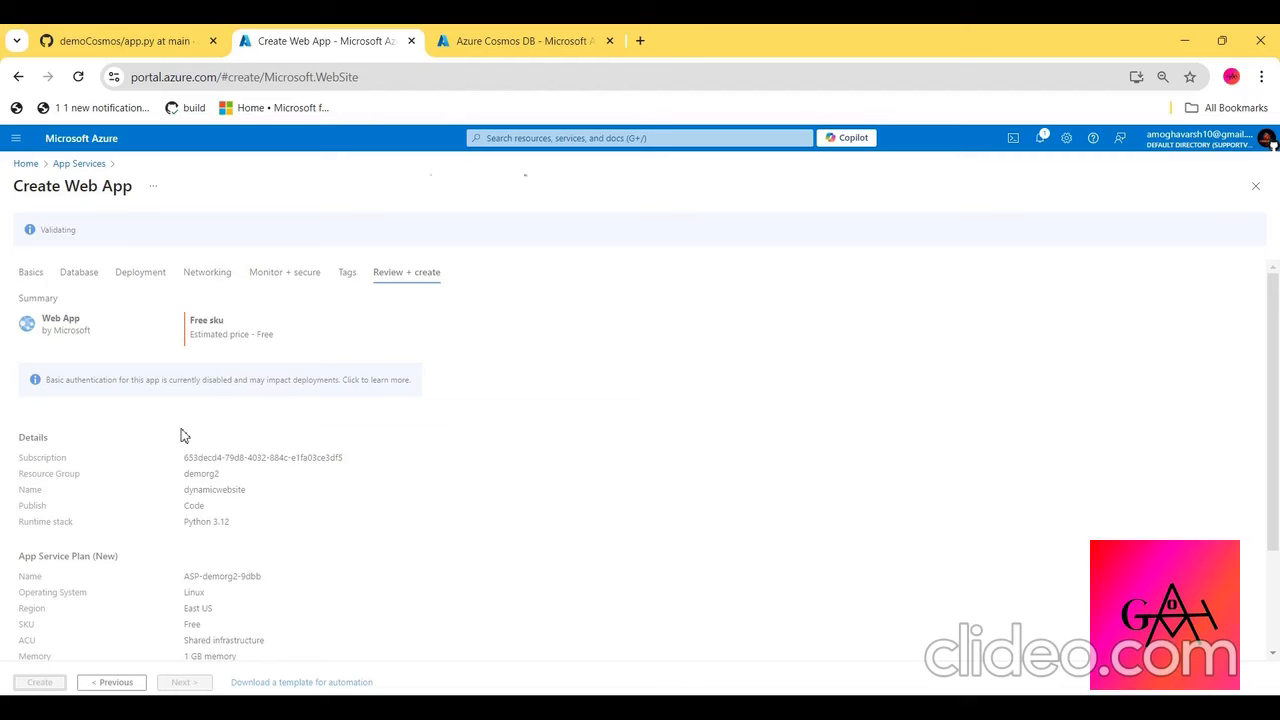
scroll(162, 319, down, 2)
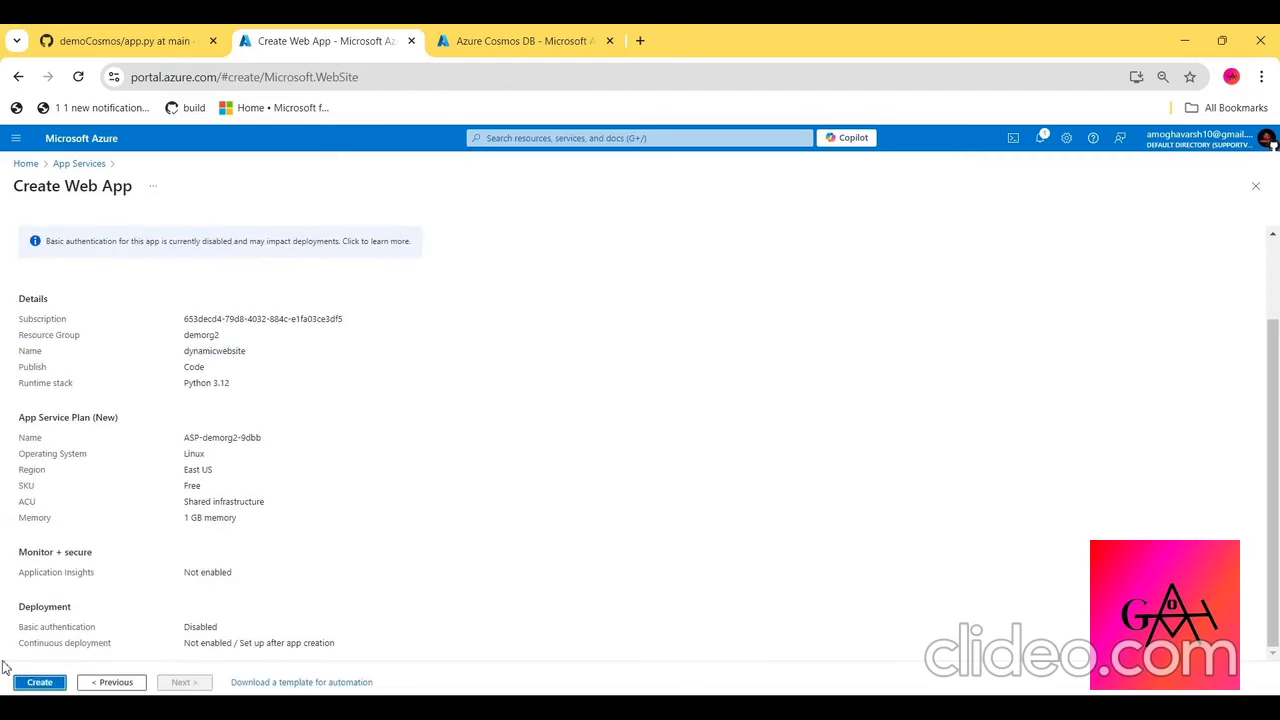
click(34, 686)
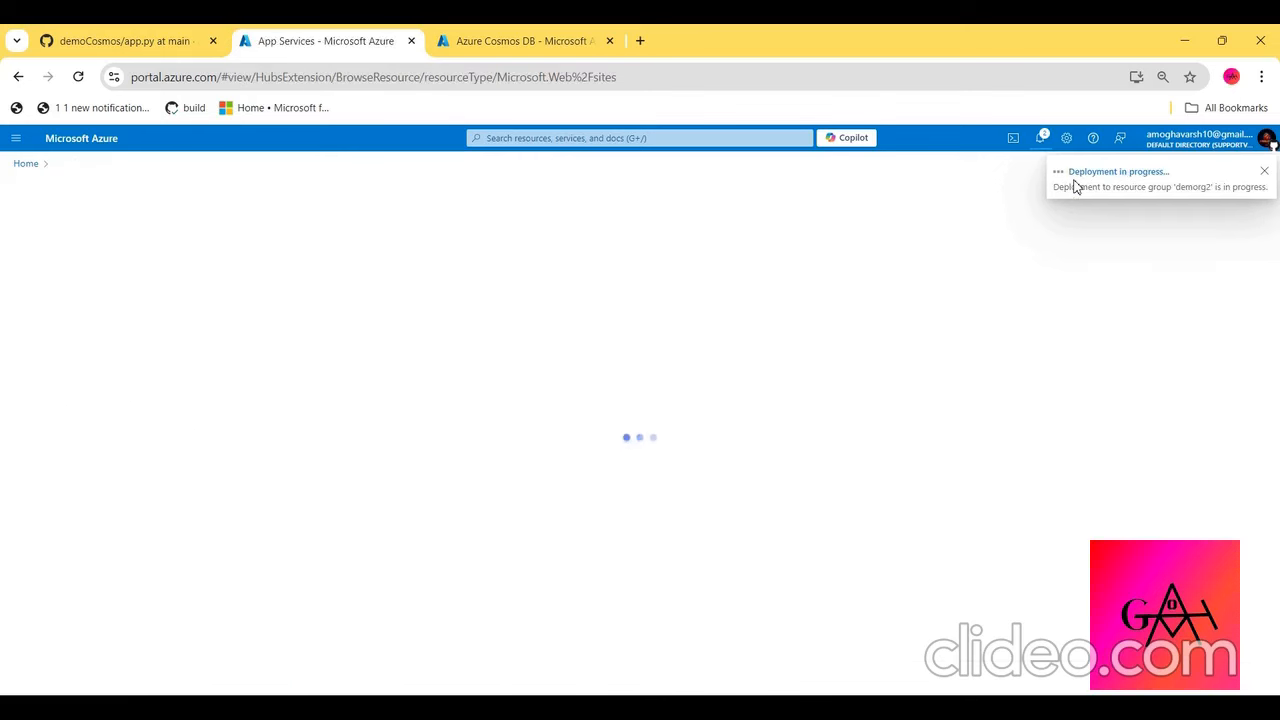
- Start a new Azure Cosmos DB for MongoDB account using the Request unit (RU) database account type
click(554, 40)
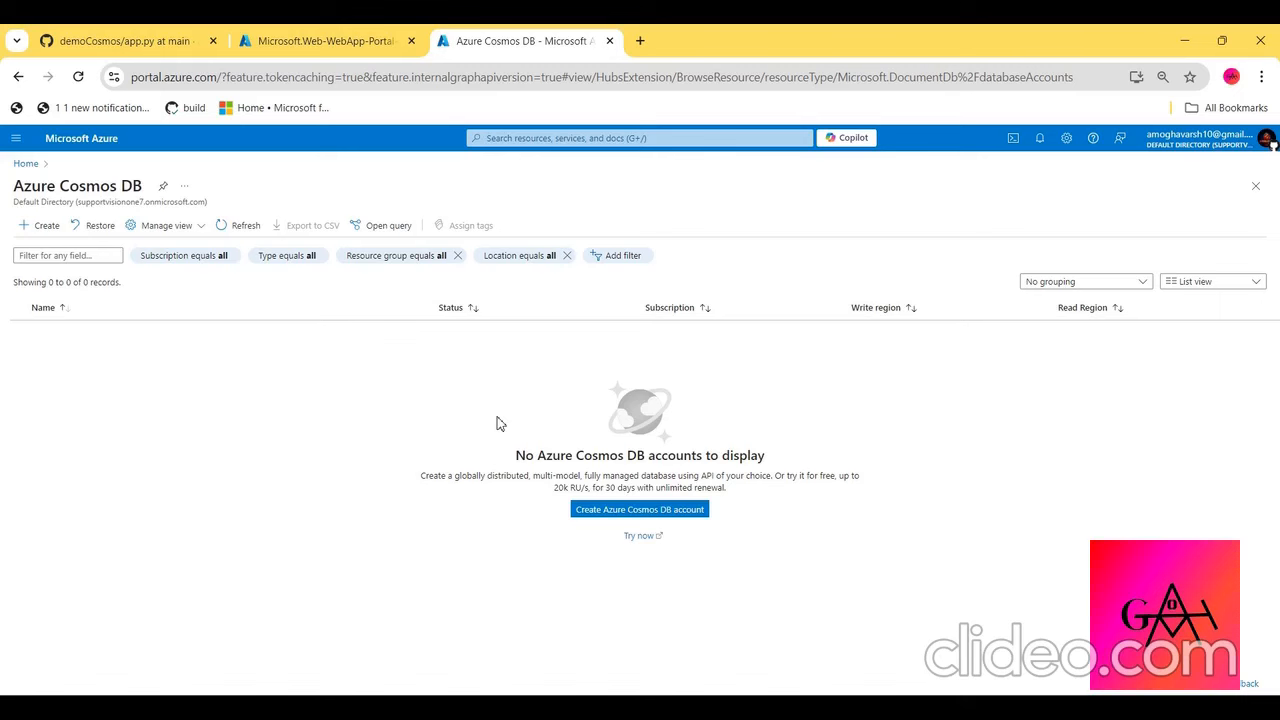
click(633, 511)
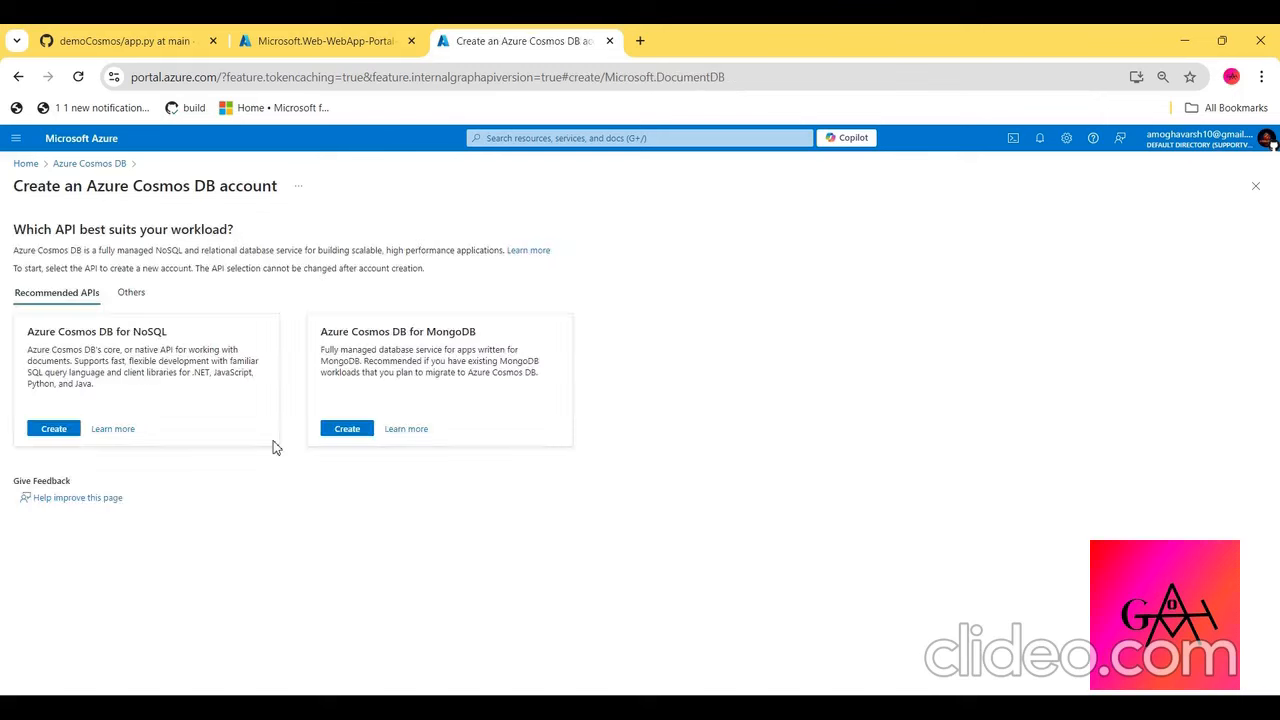
click(121, 301)
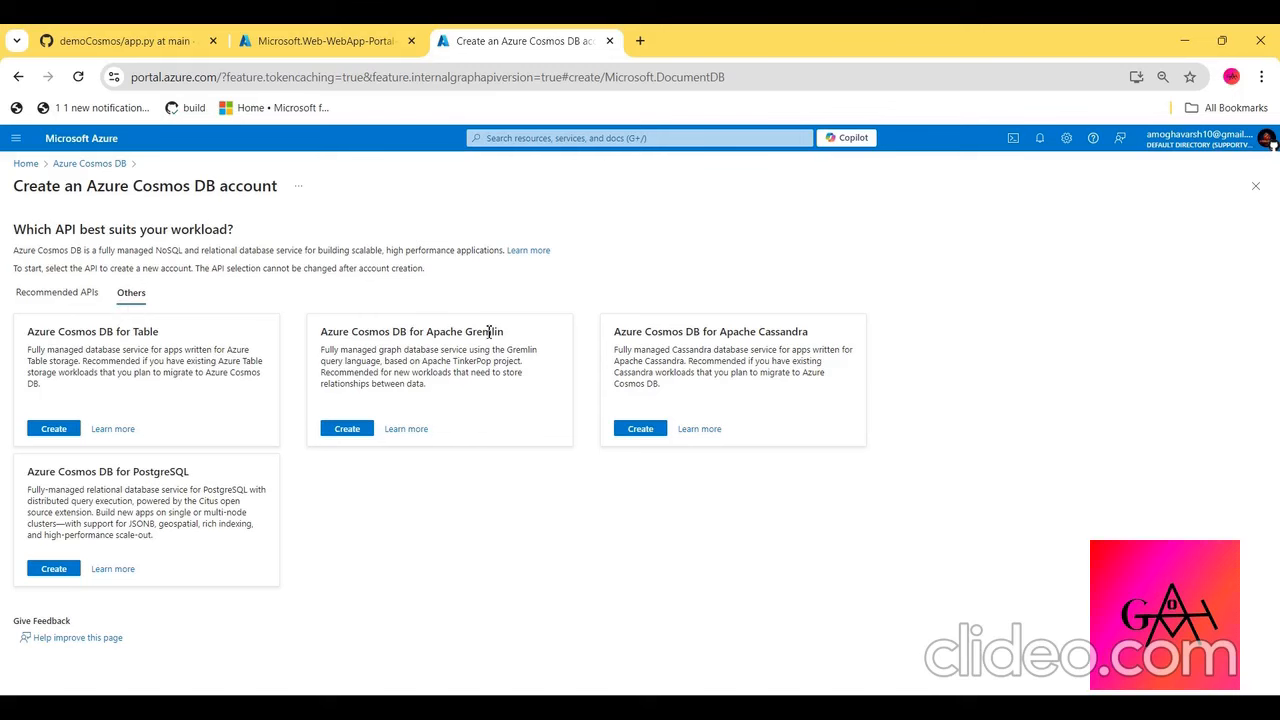
click(79, 299)
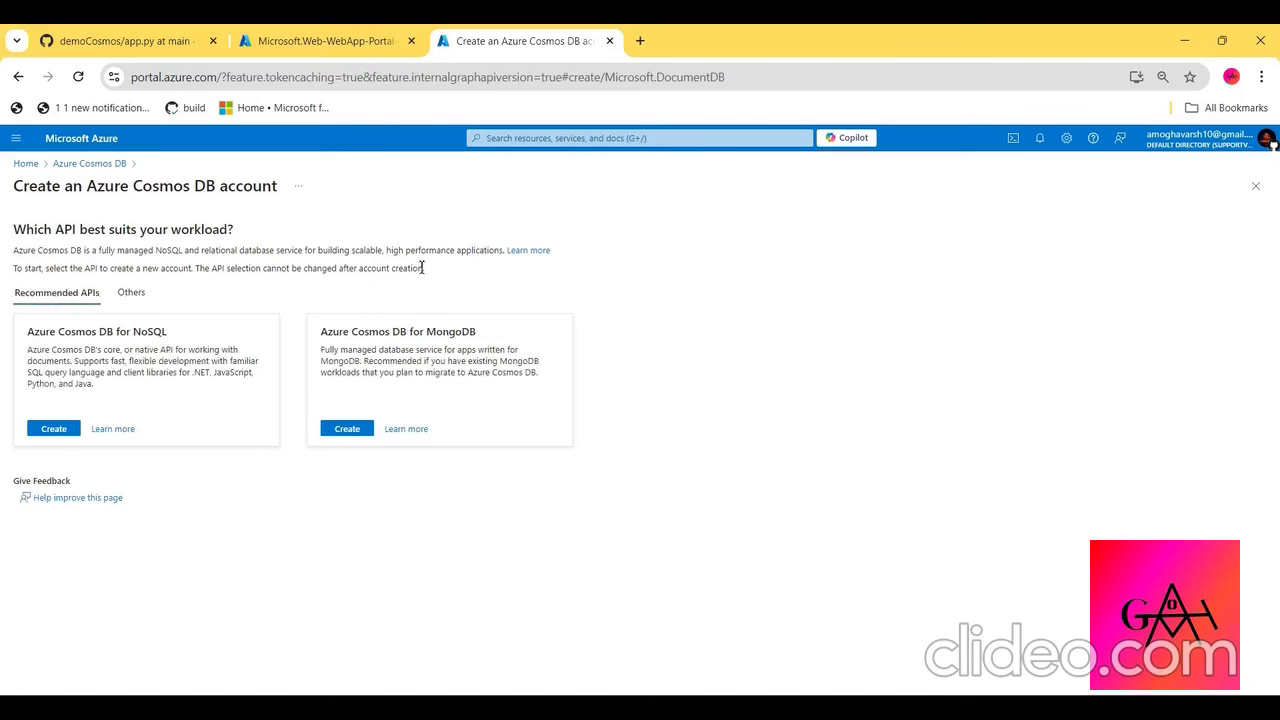
click(345, 436)
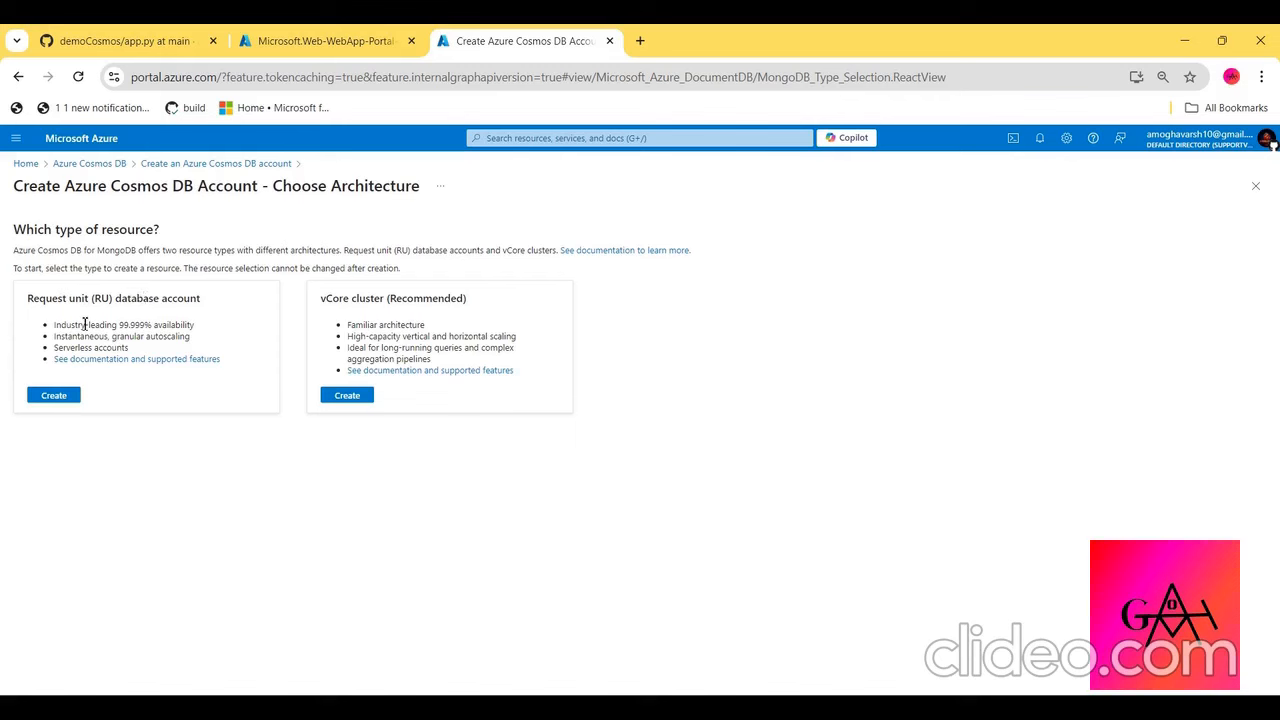
click(55, 396)
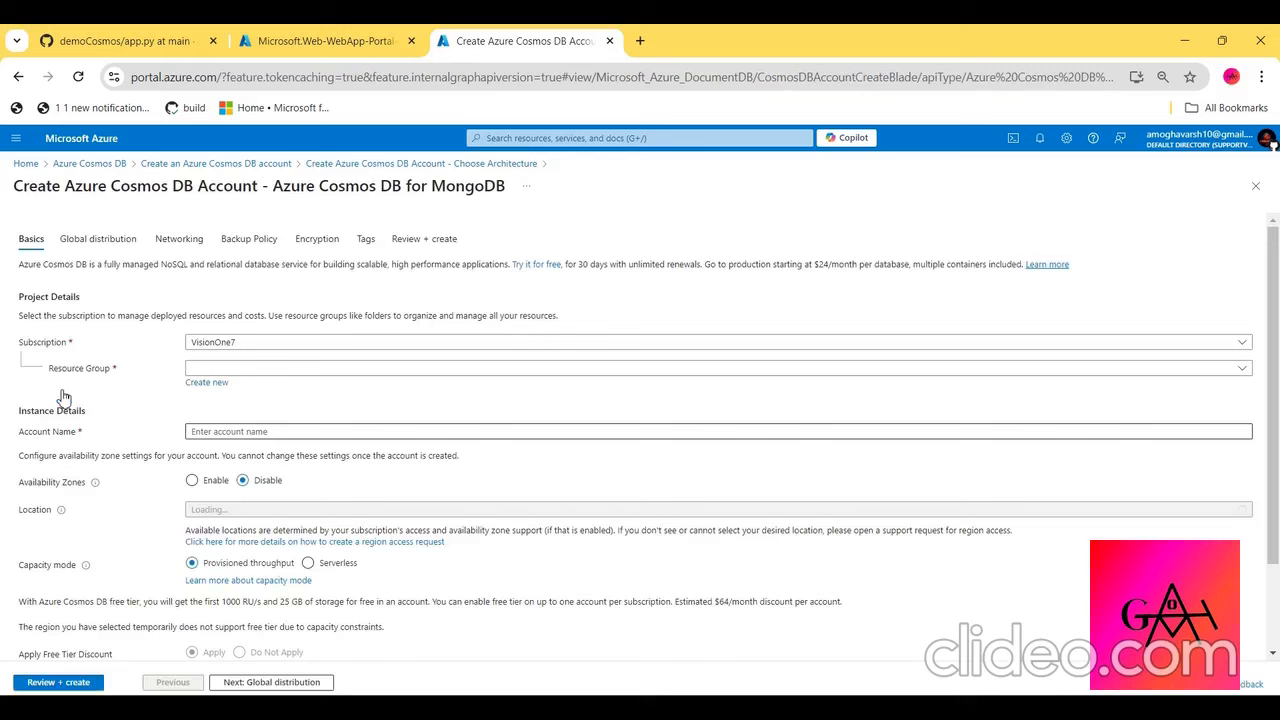
- Assign the Cosmos DB account to resource group demorg2, with account name dynamicdb and location (US) Central US
click(209, 373)
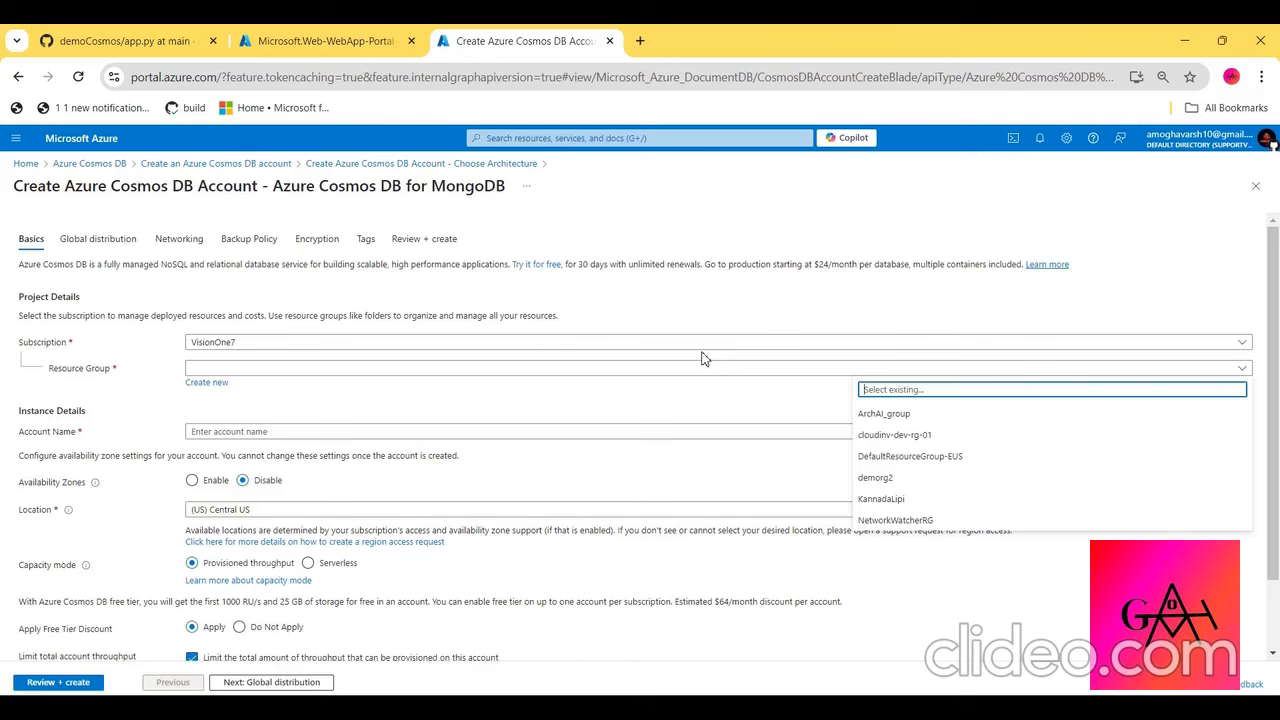
click(911, 477)
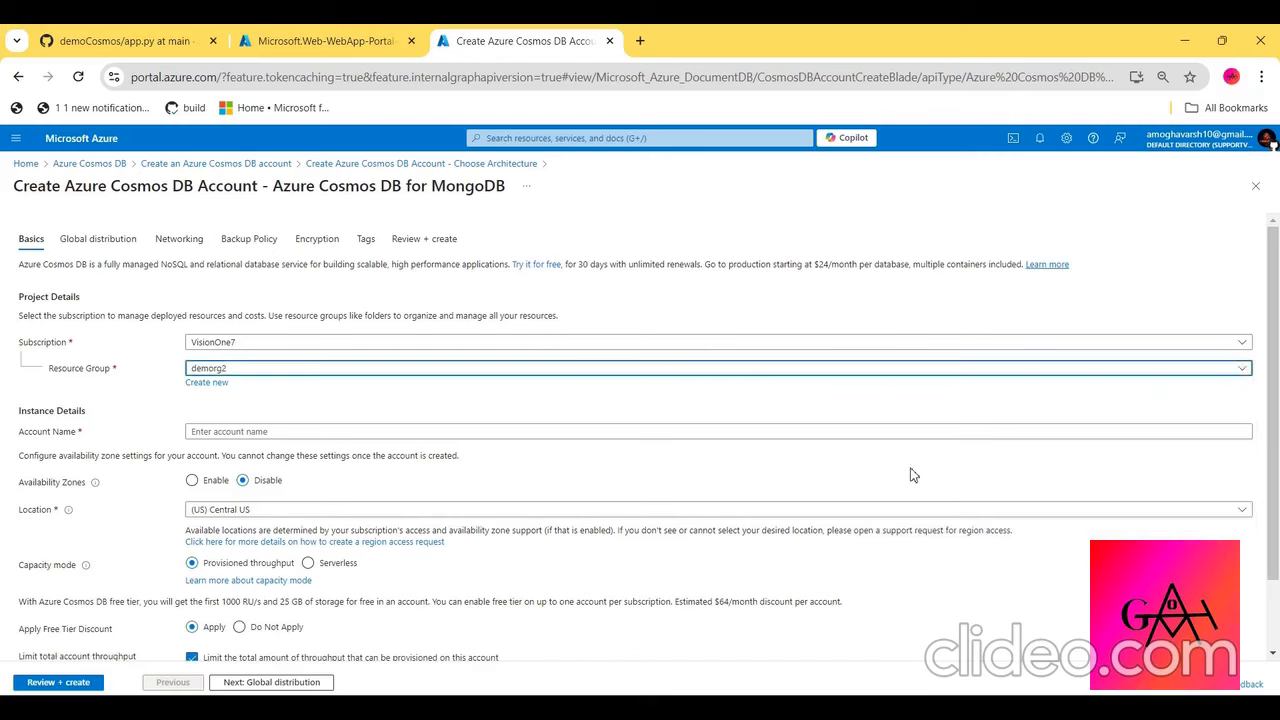
scroll(505, 392, down, 1)
click(505, 388)
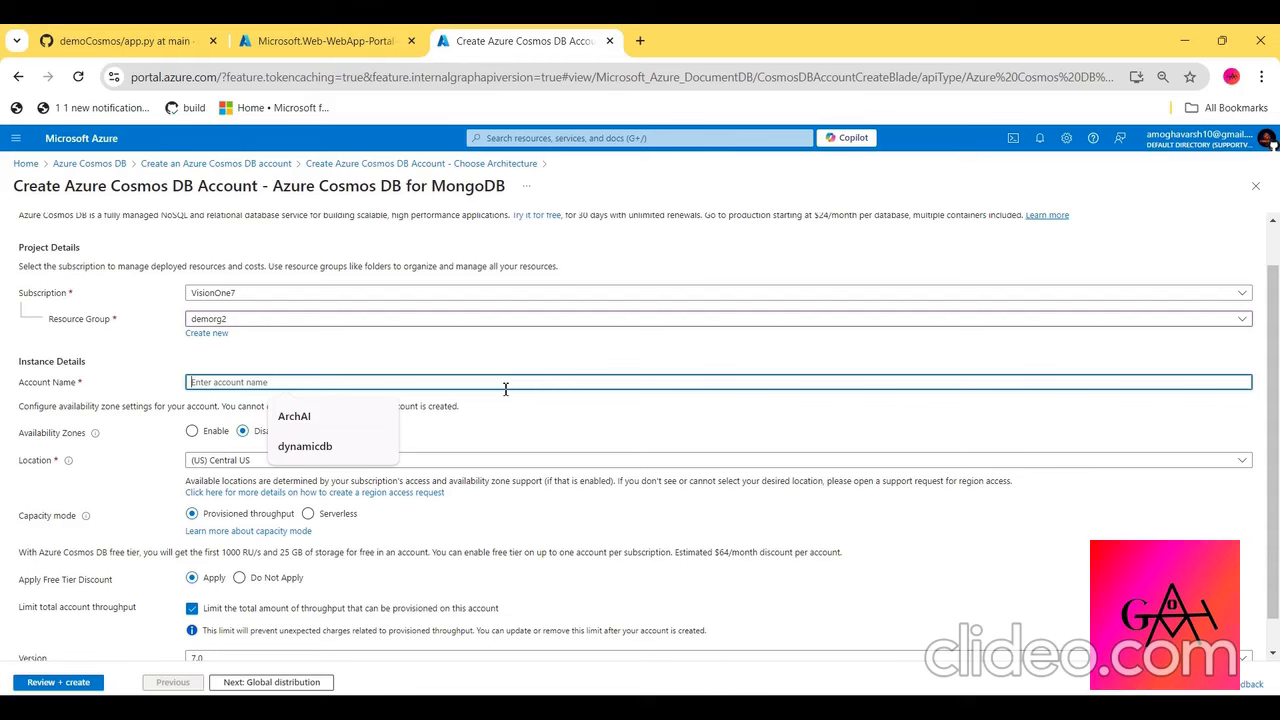
click(325, 458)
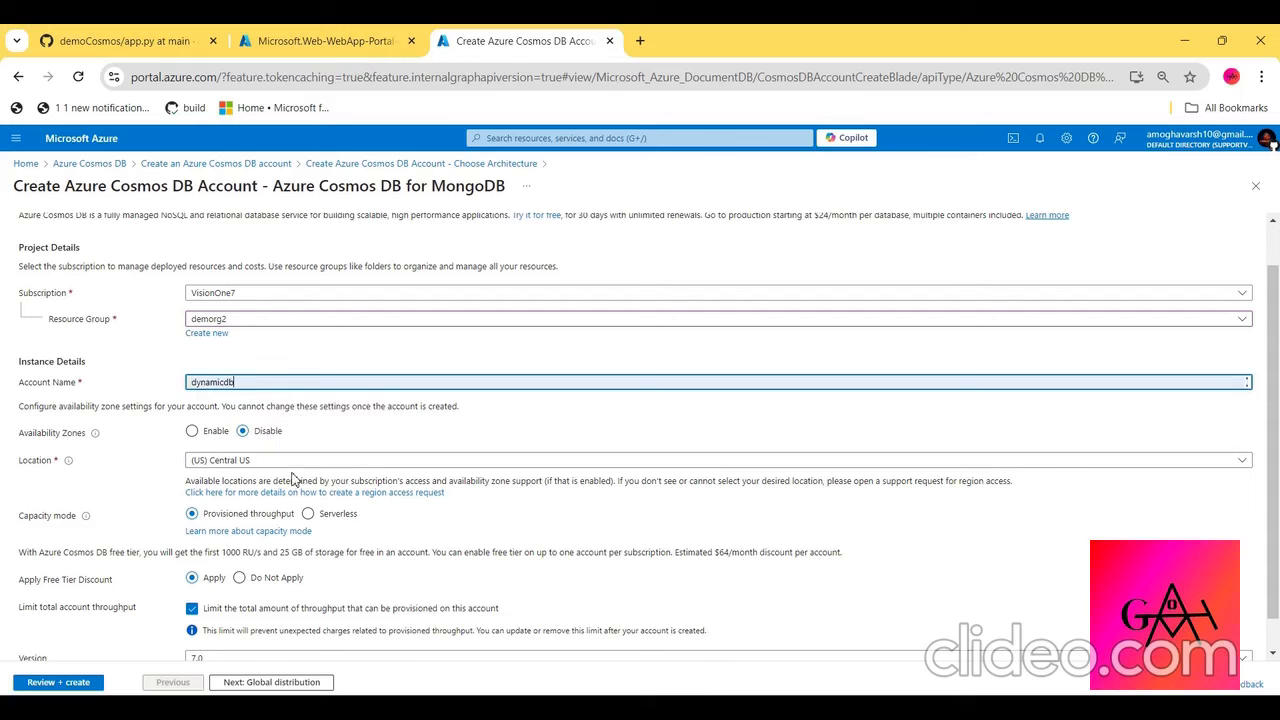
click(285, 466)
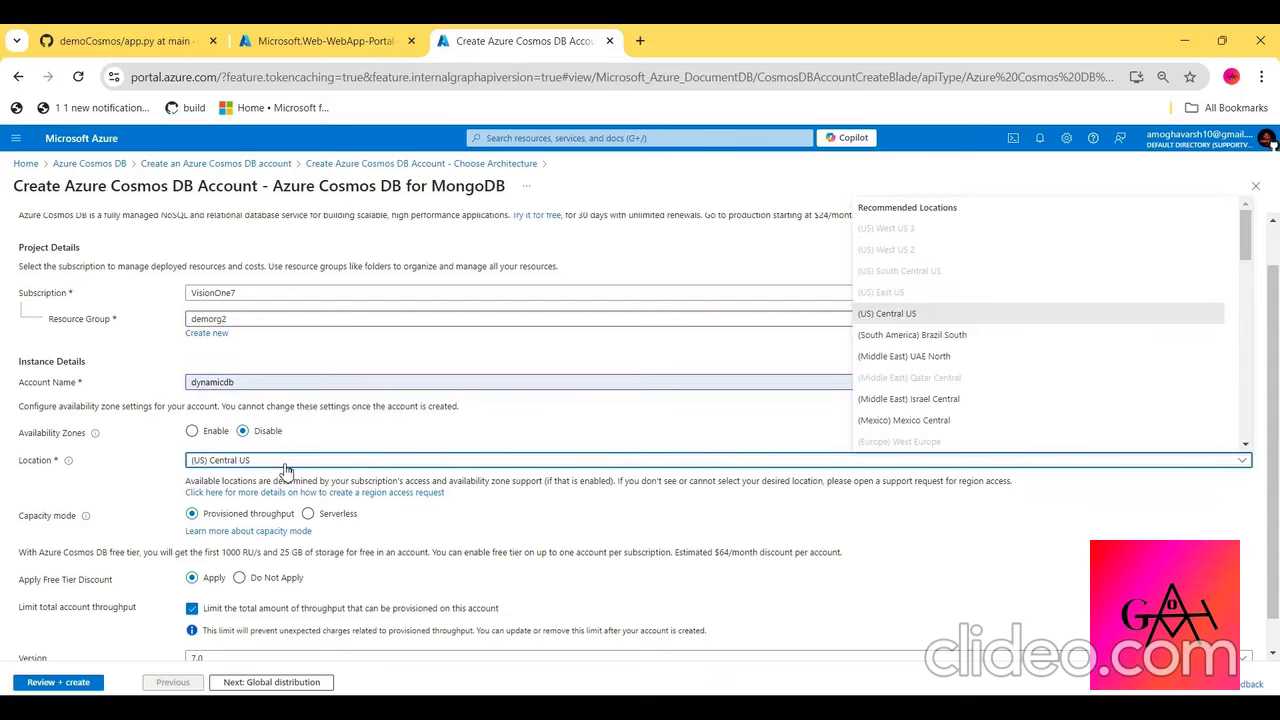
click(914, 316)
- Examine the Cosmos DB account's free tier allowance and its global distribution, networking, backup policy, encryption and tags settings
scroll(643, 443, down, 1)
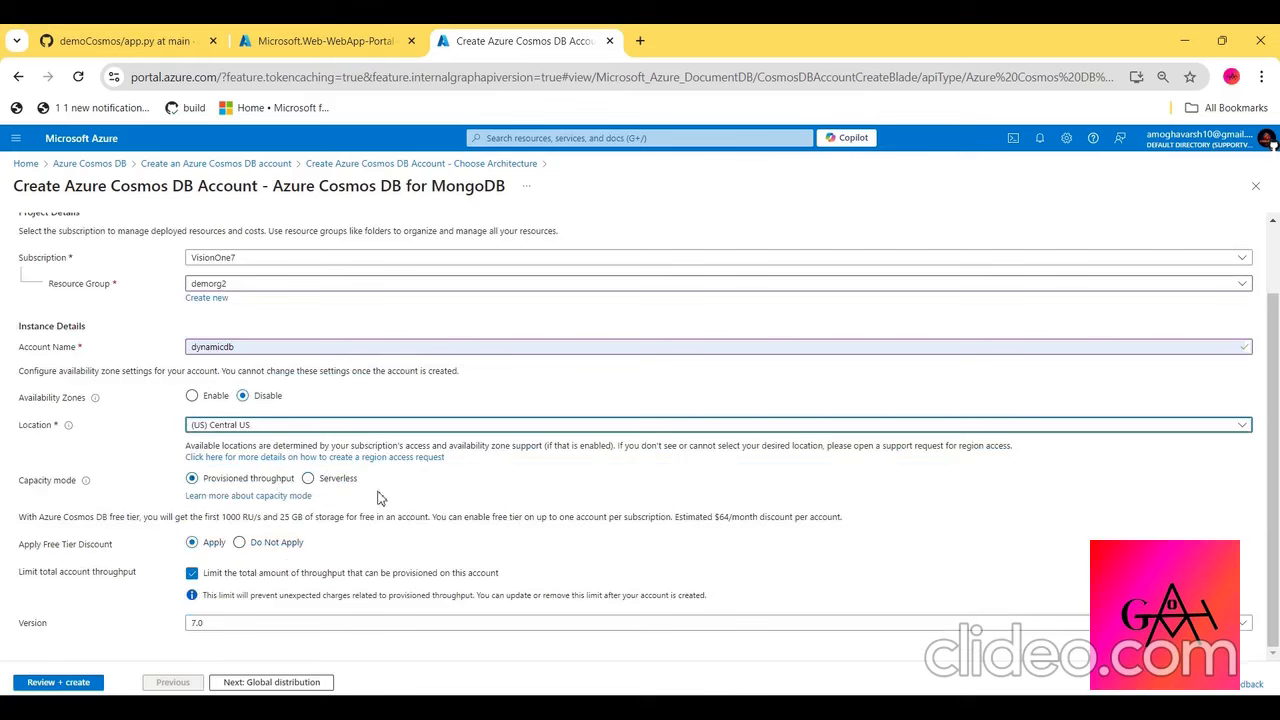
triple_click(242, 519)
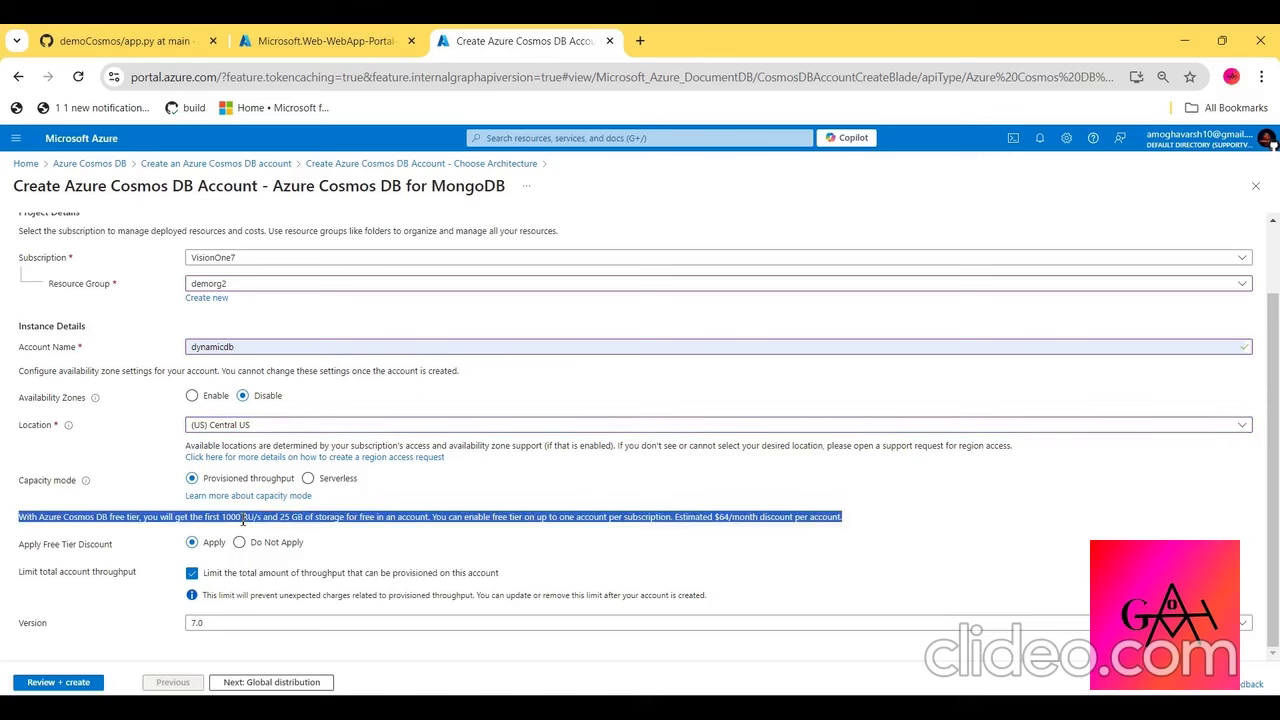
click(242, 519)
drag(225, 517, 427, 517)
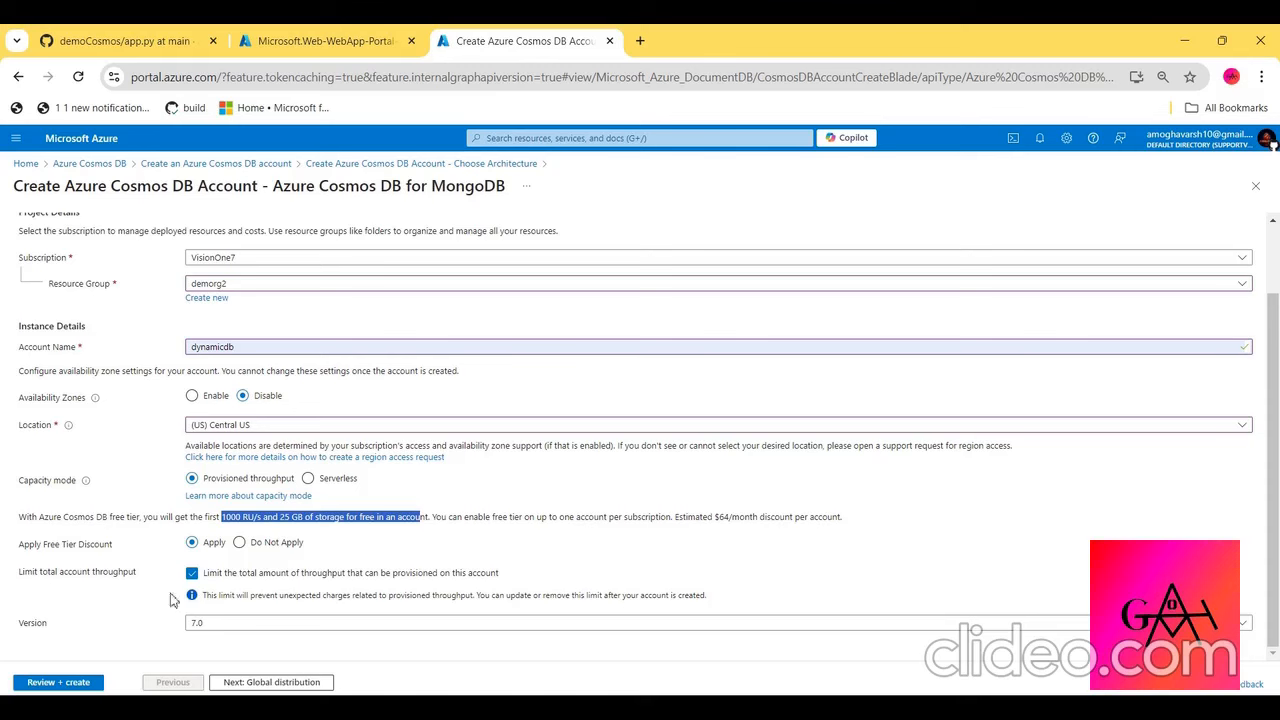
scroll(183, 267, up, 3)
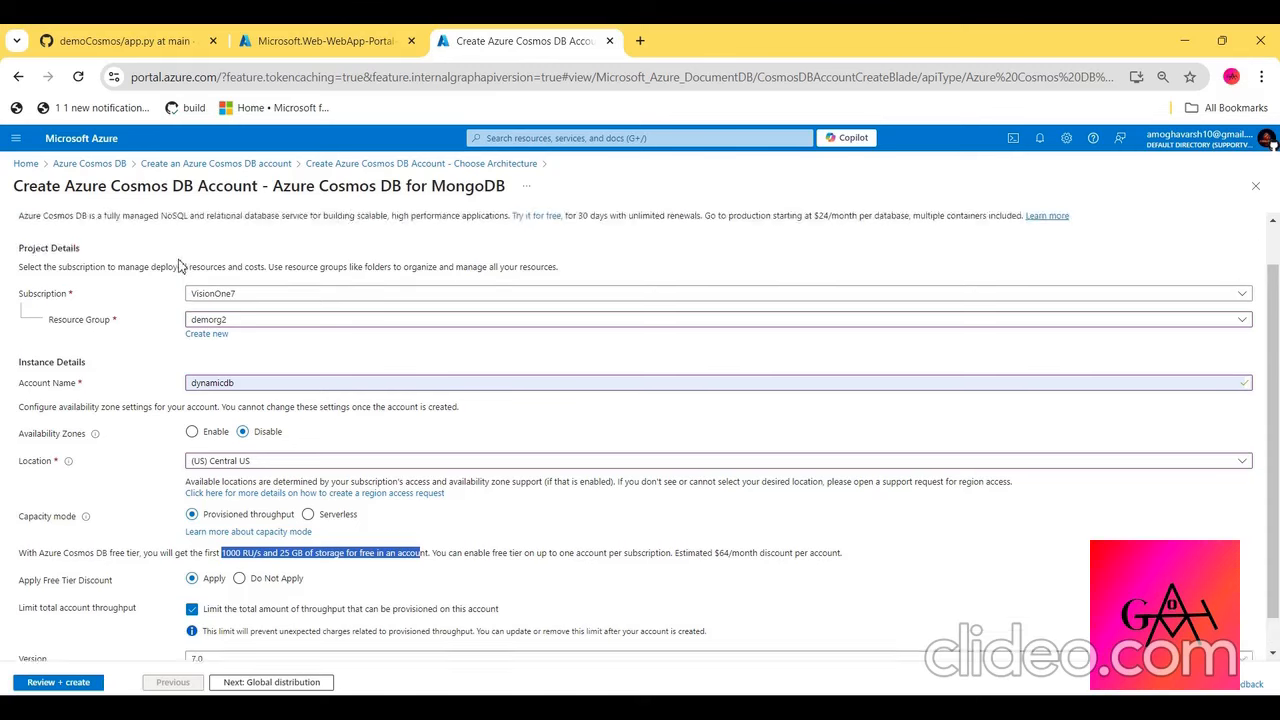
click(97, 240)
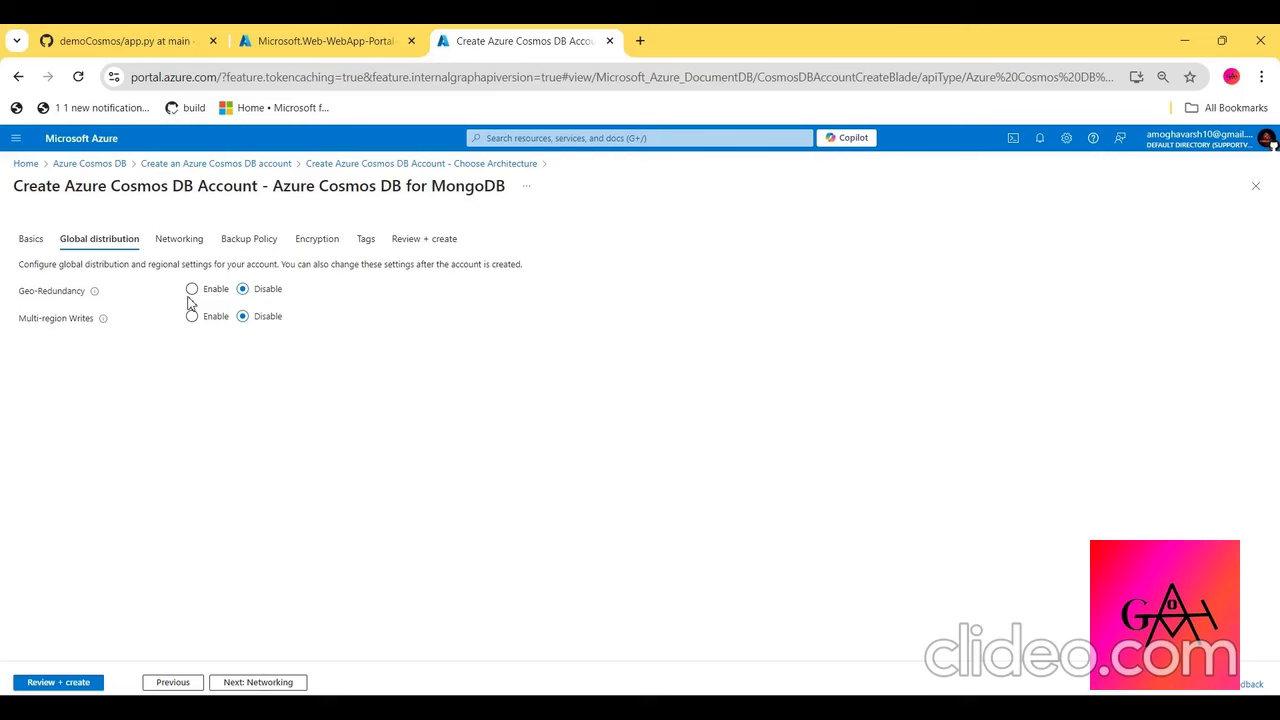
click(180, 240)
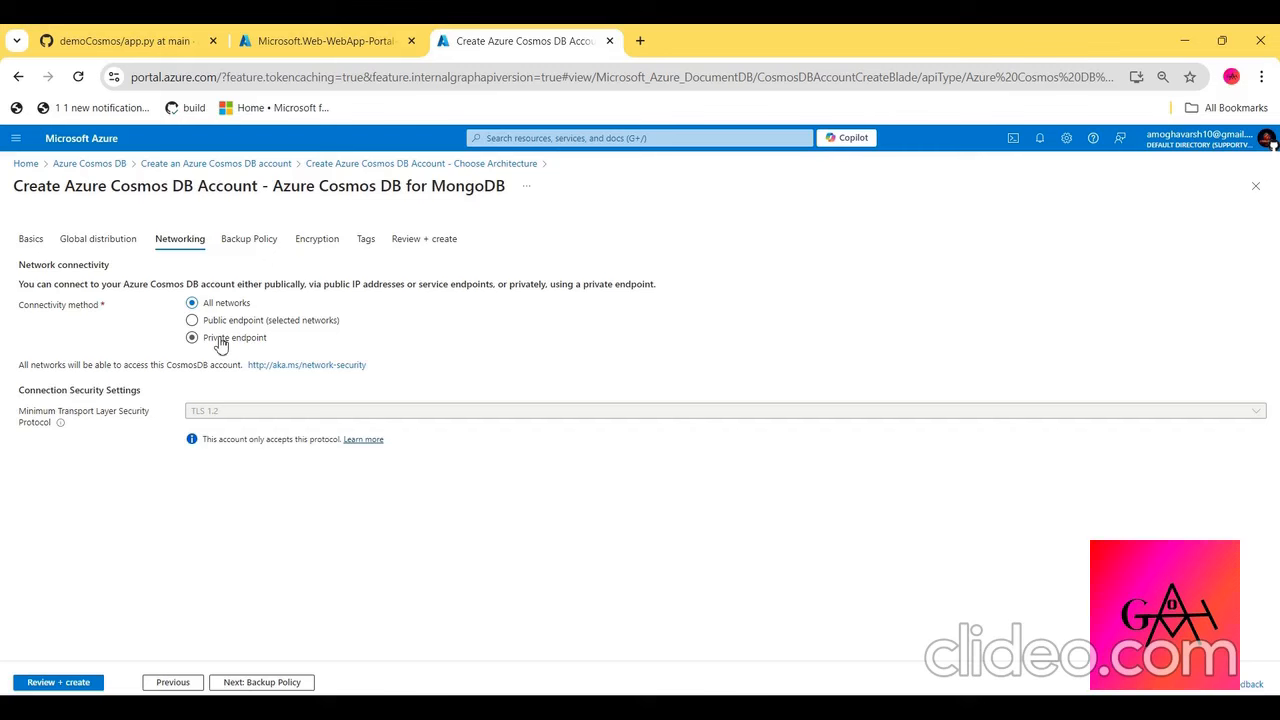
click(278, 240)
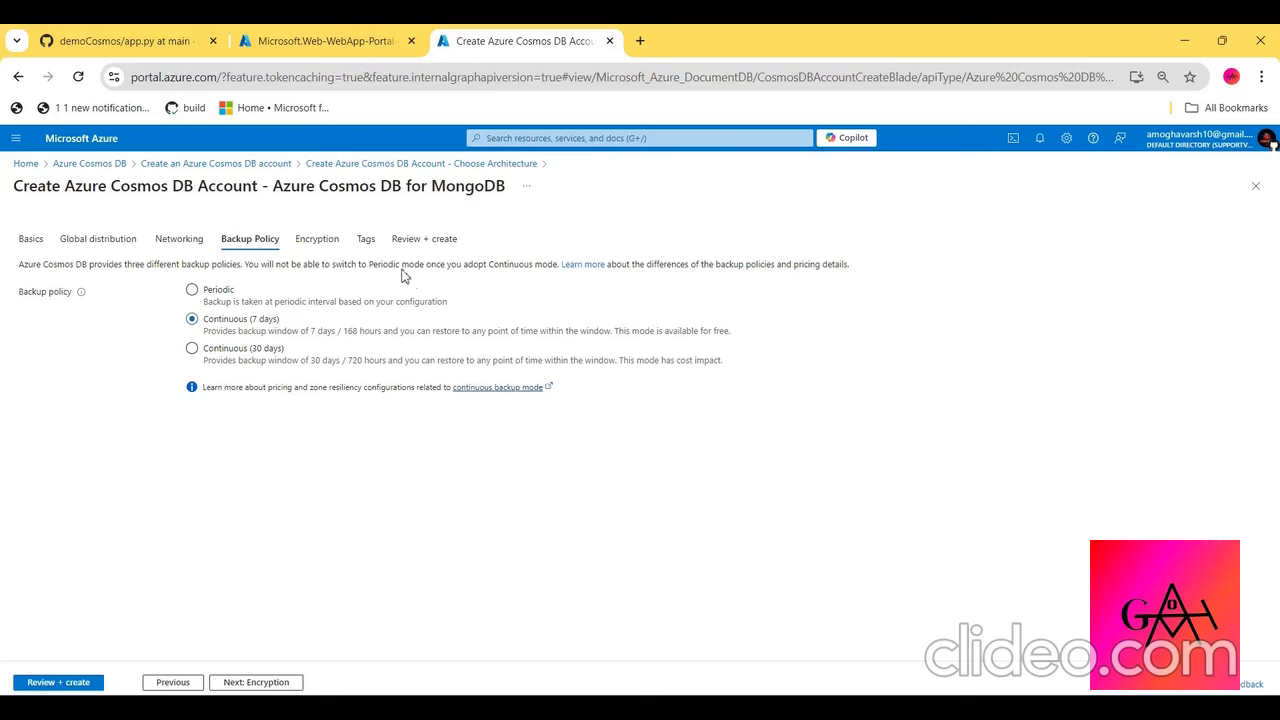
click(336, 240)
click(362, 244)
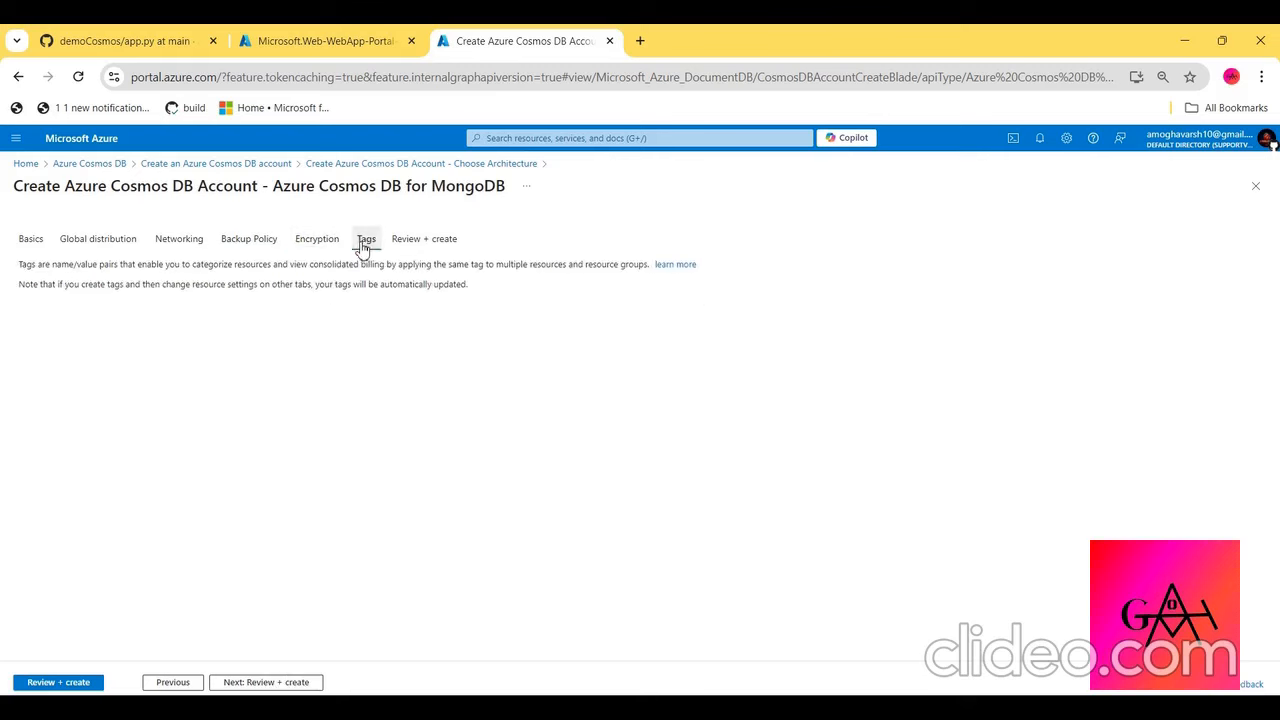
- Create the dynamicdb Cosmos DB account and check its deployment progress and details
click(434, 244)
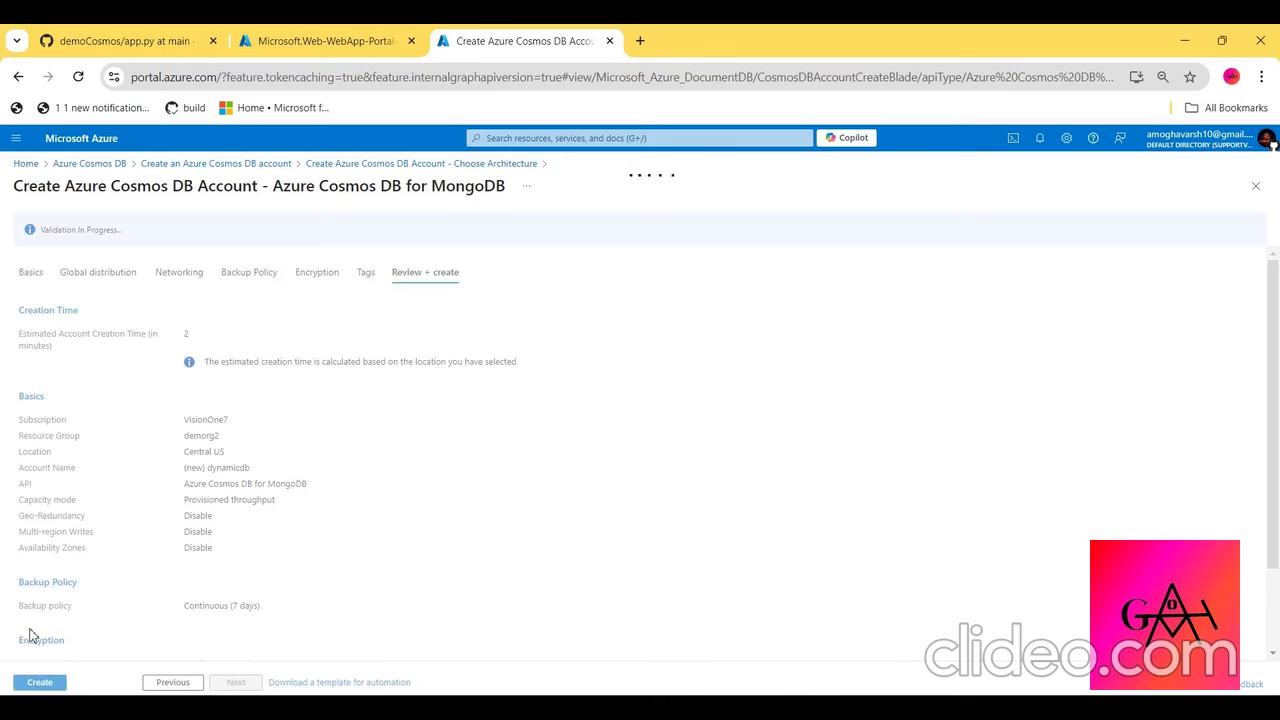
click(39, 683)
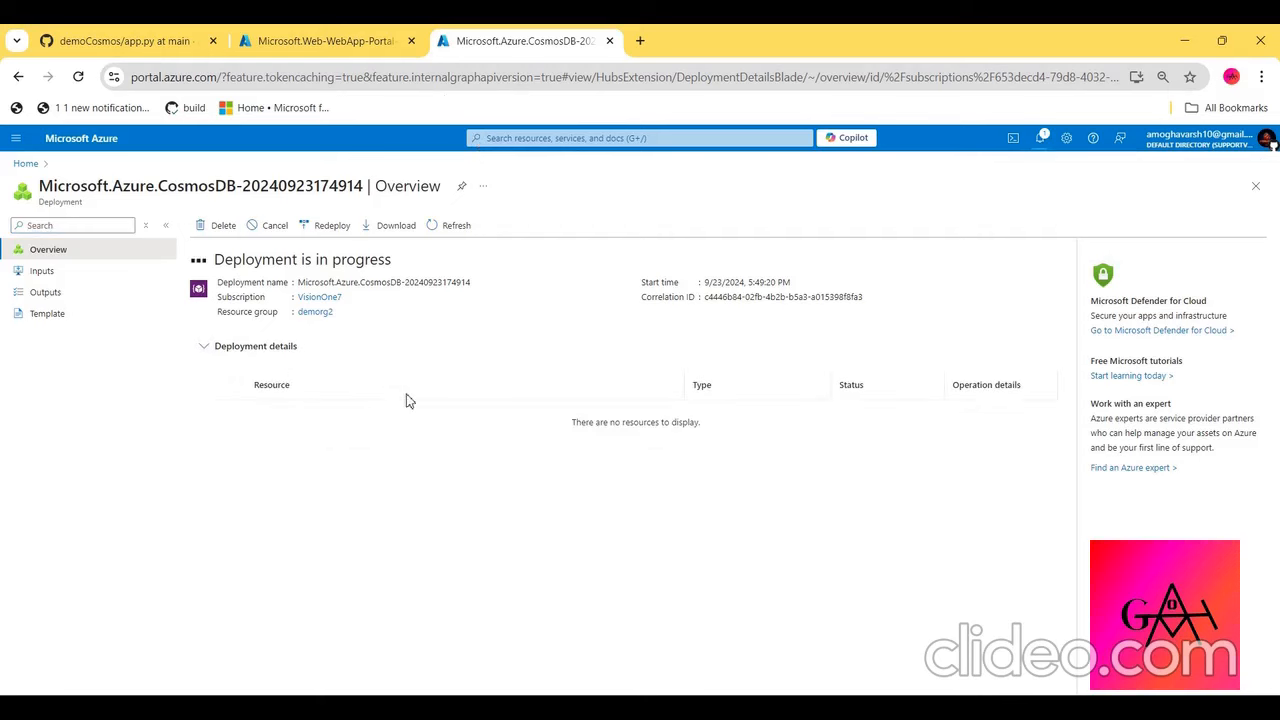
click(1041, 140)
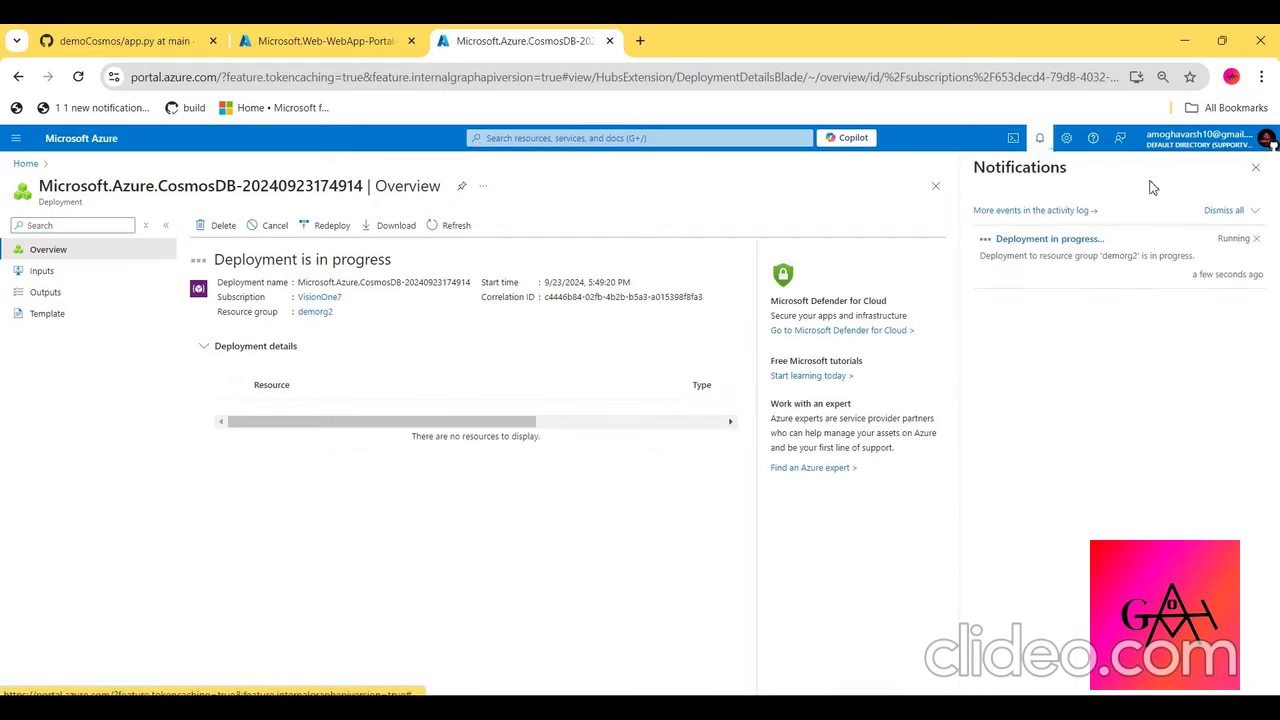
click(1068, 245)
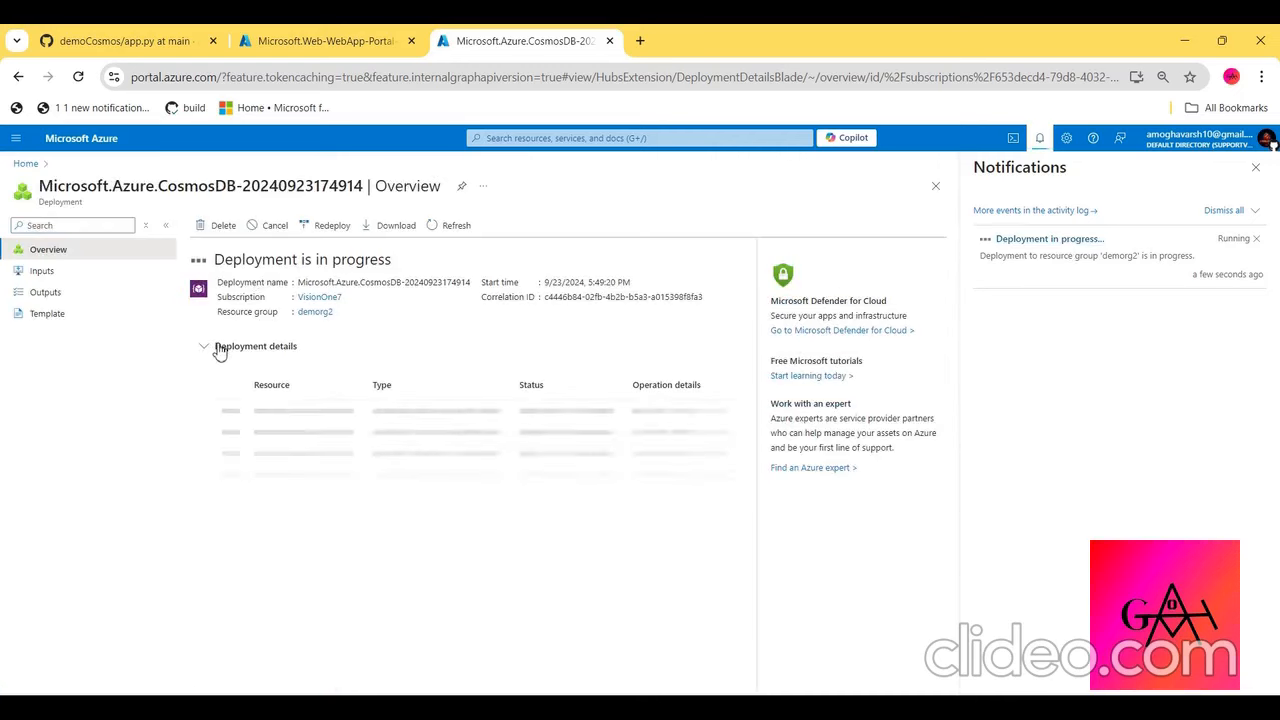
double_click(220, 348)
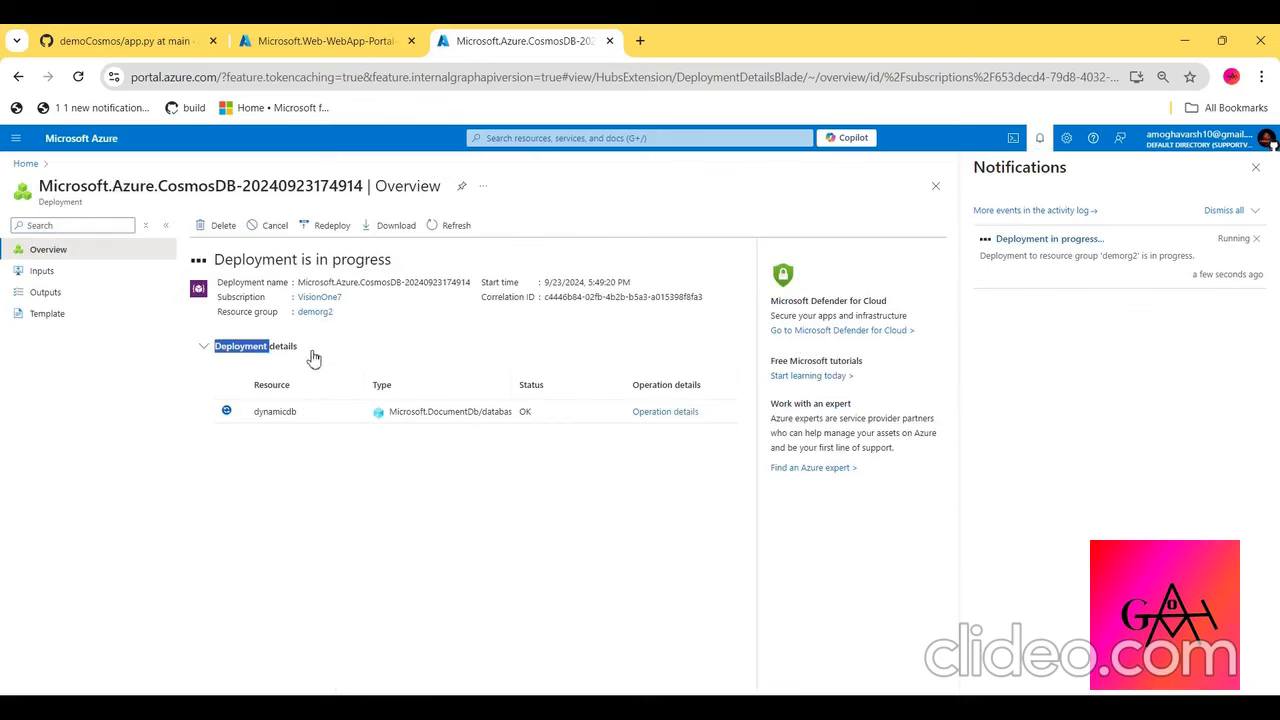
- Open the dynamicwebsite resource from its completed deployment and copy its default domain
click(269, 32)
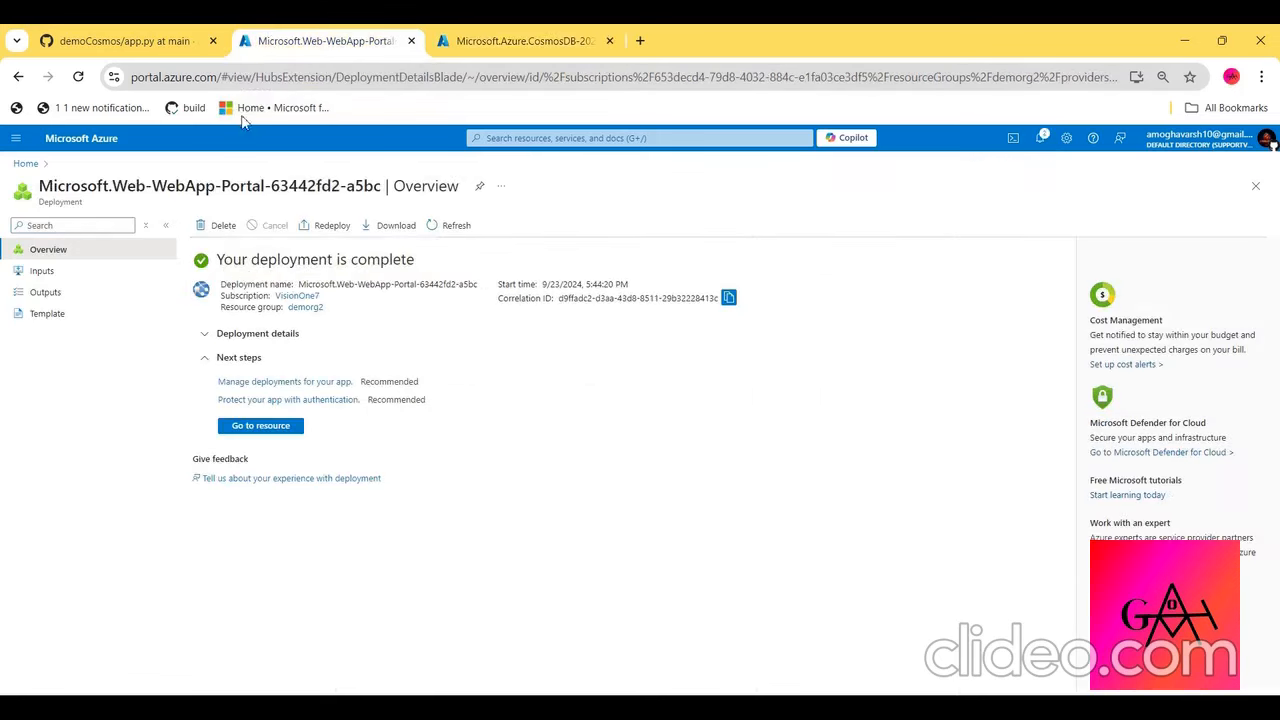
click(249, 428)
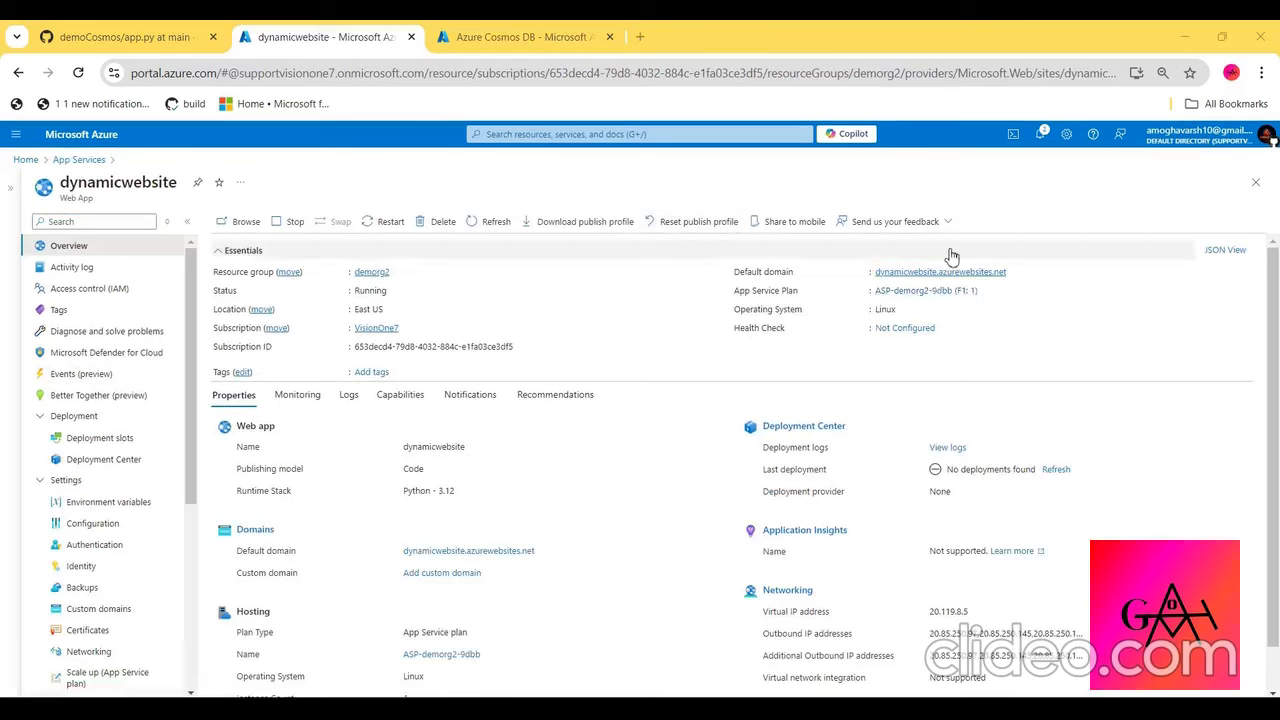
click(1012, 272)
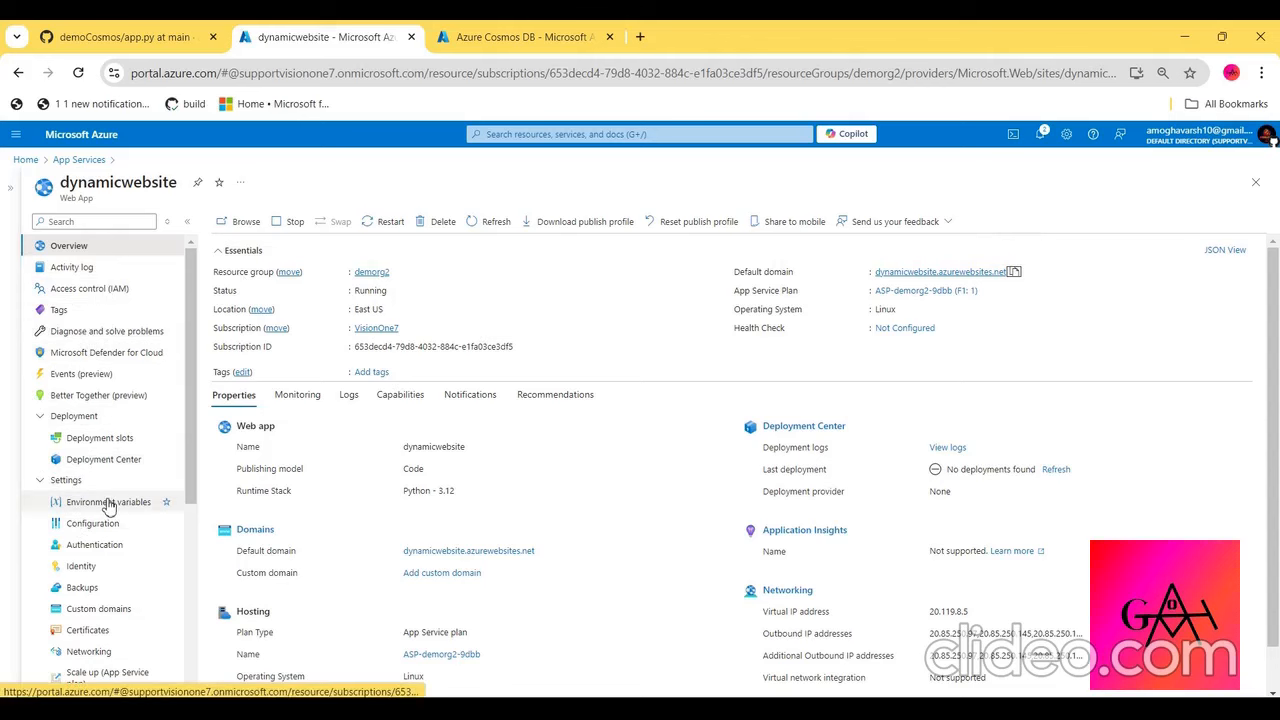
- Examine the dynamicwebsite environment variables, checking both the app settings and the connection strings
scroll(91, 484, down, 1)
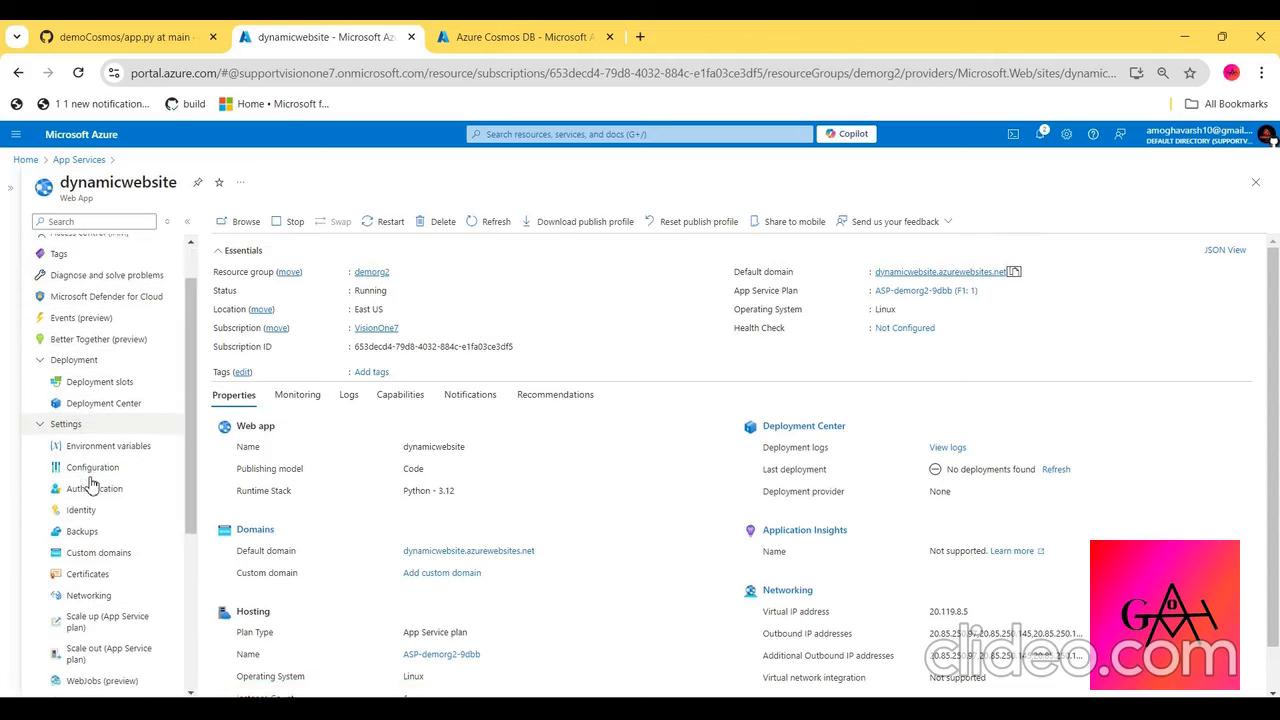
scroll(91, 484, down, 5)
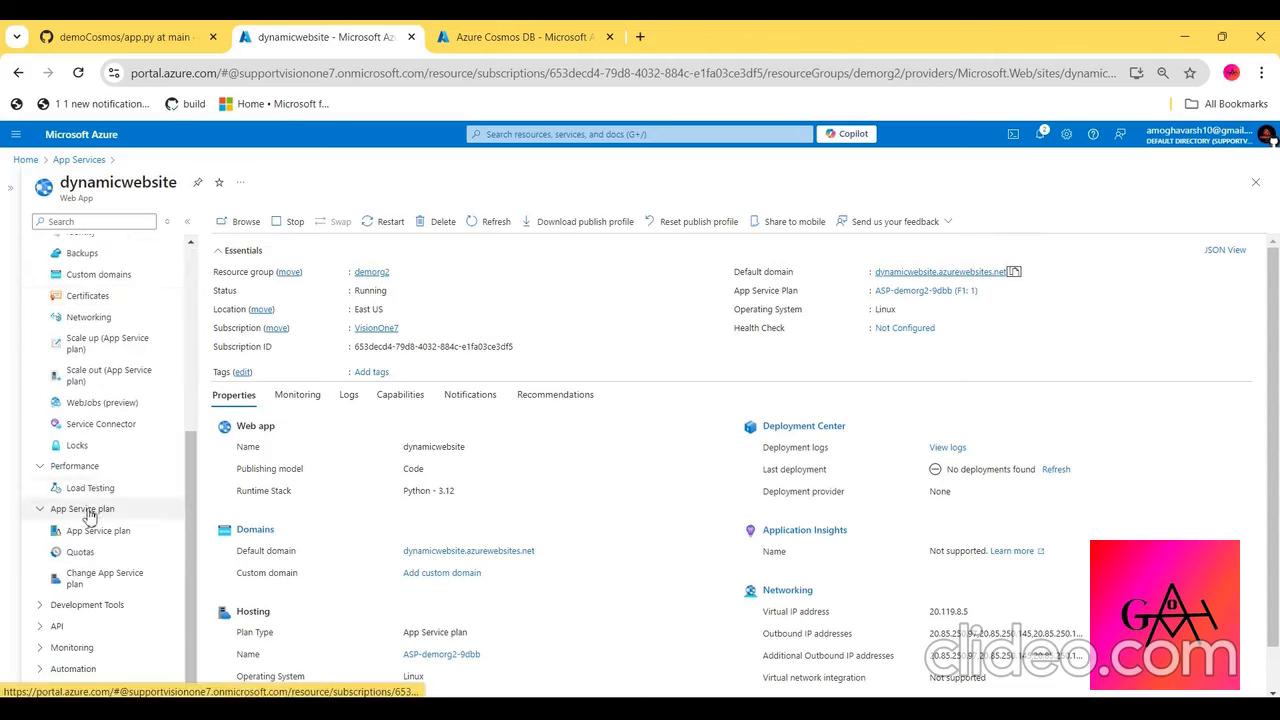
scroll(105, 528, up, 6)
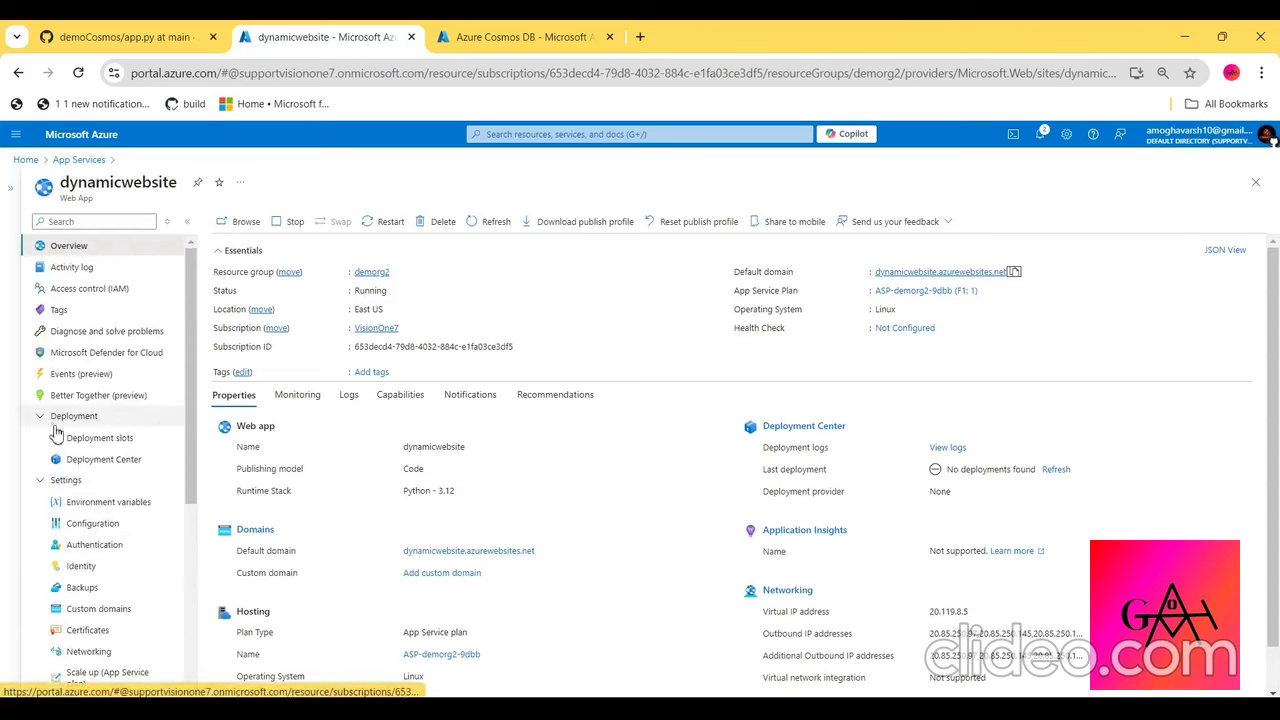
click(70, 417)
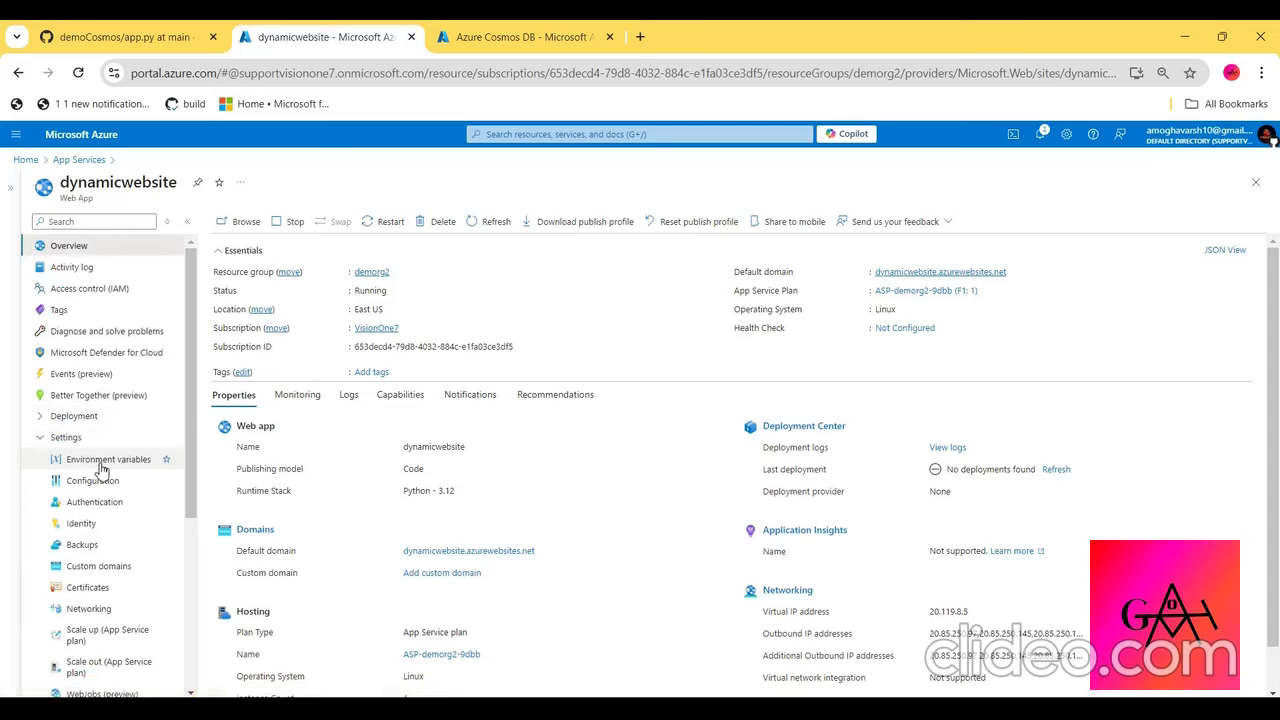
click(103, 462)
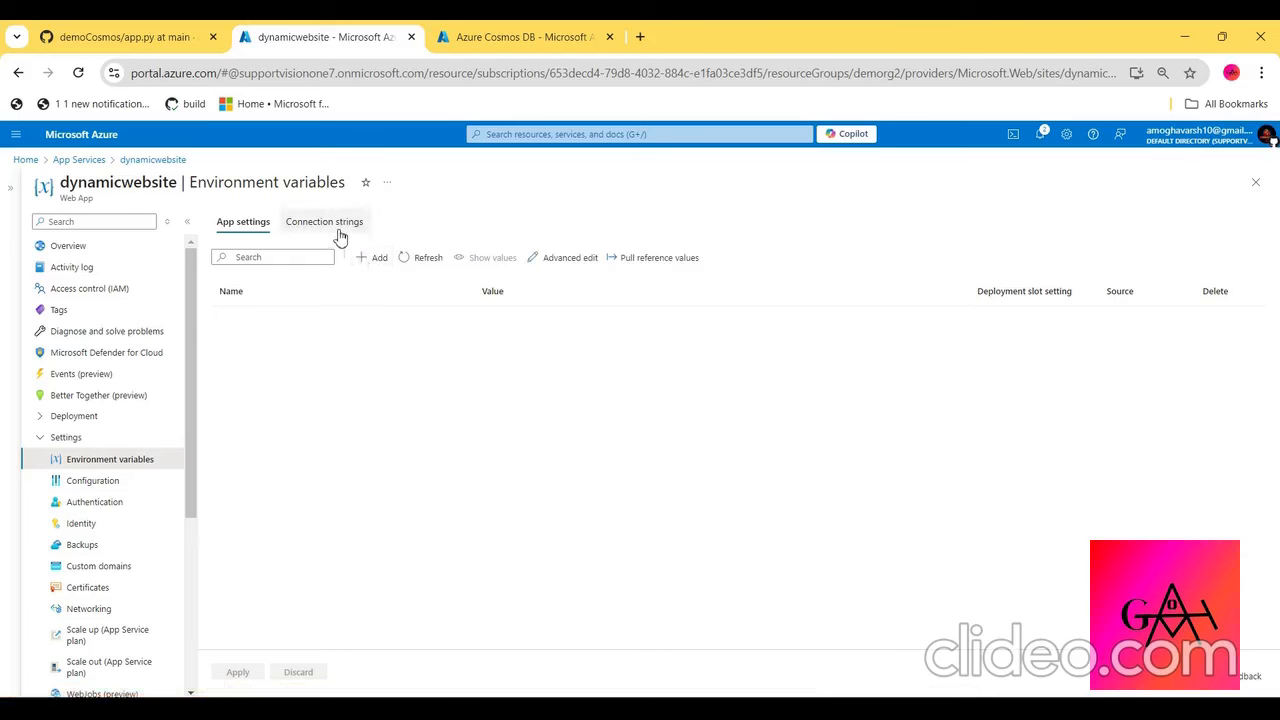
click(338, 232)
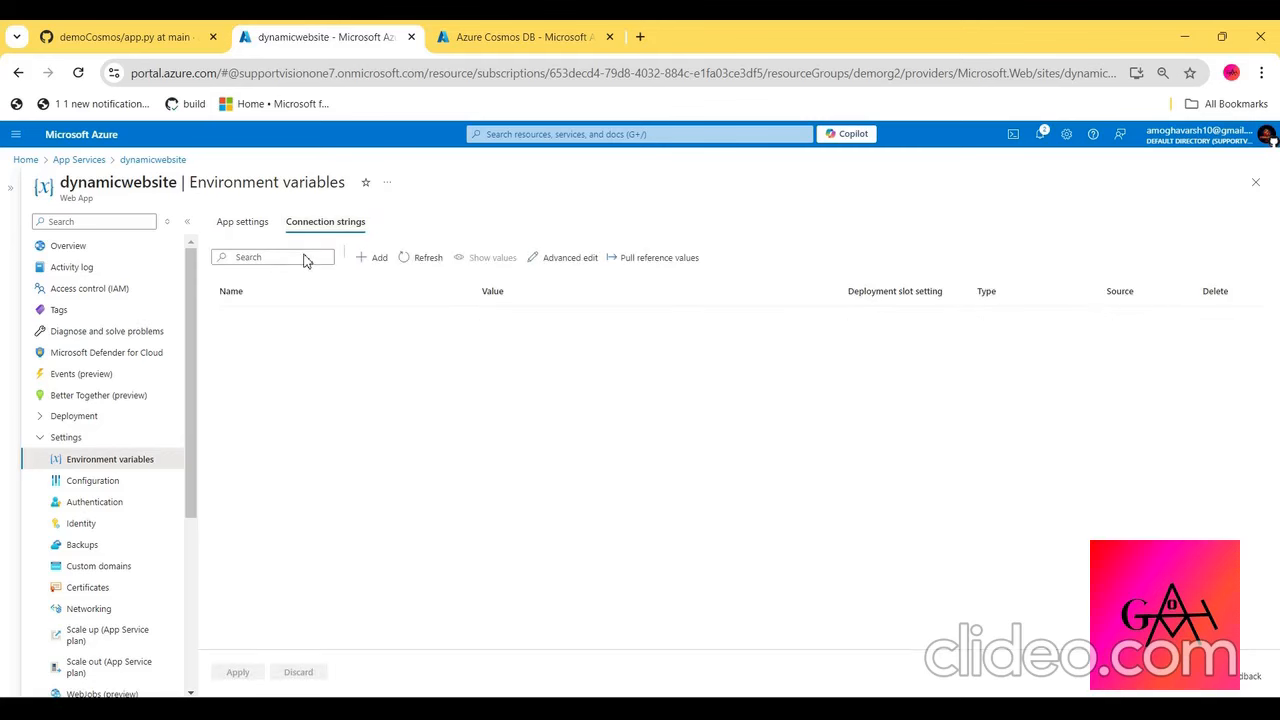
click(262, 222)
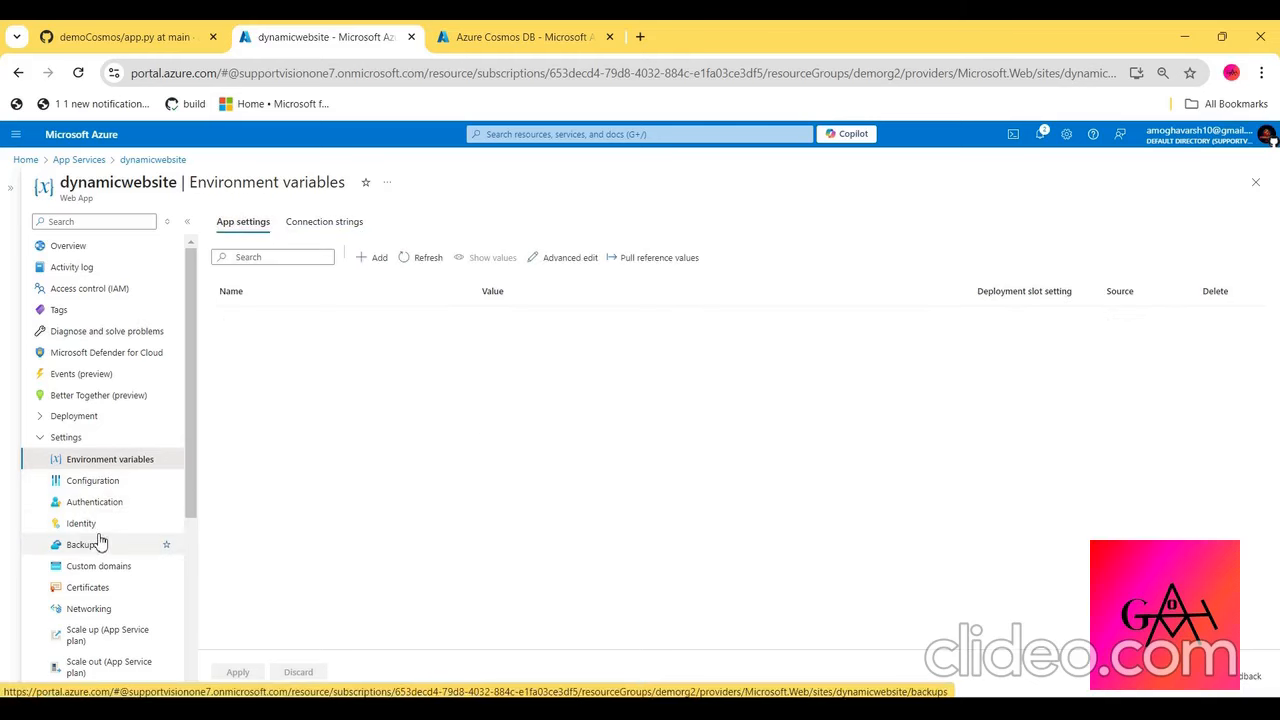
- Examine the web app's identity, custom domains and networking settings
click(92, 527)
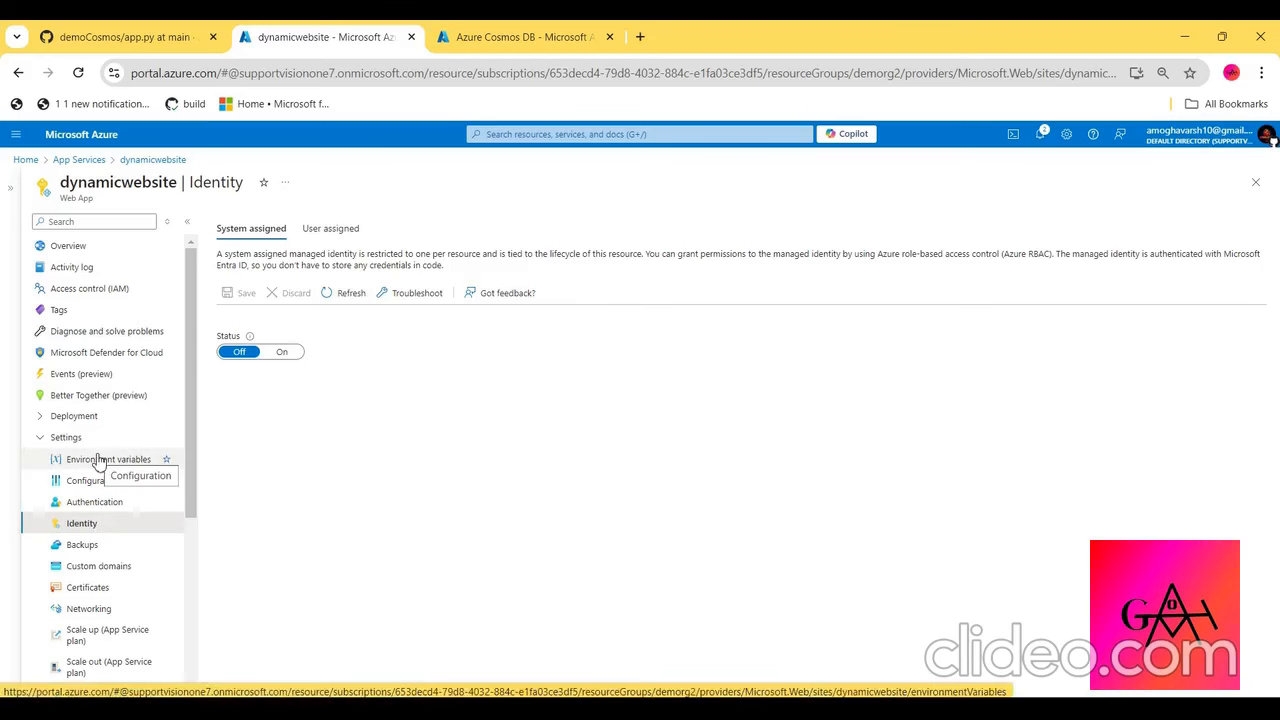
scroll(98, 462, down, 1)
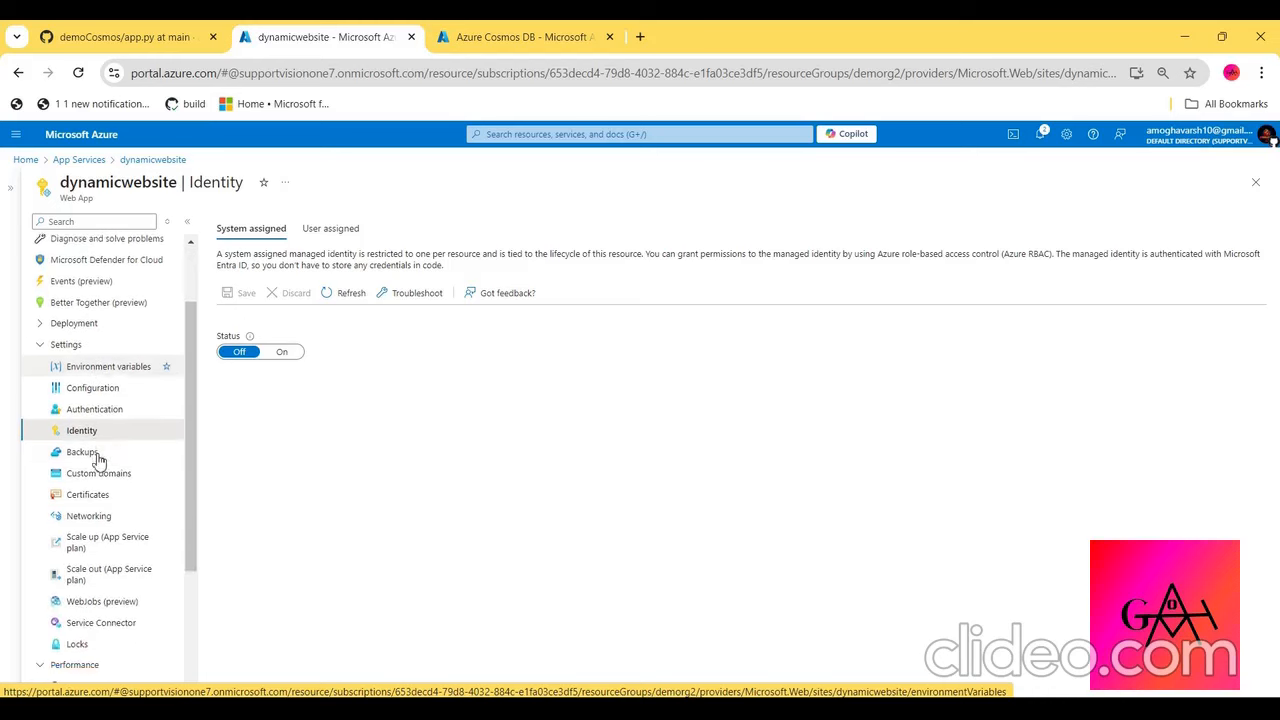
click(100, 470)
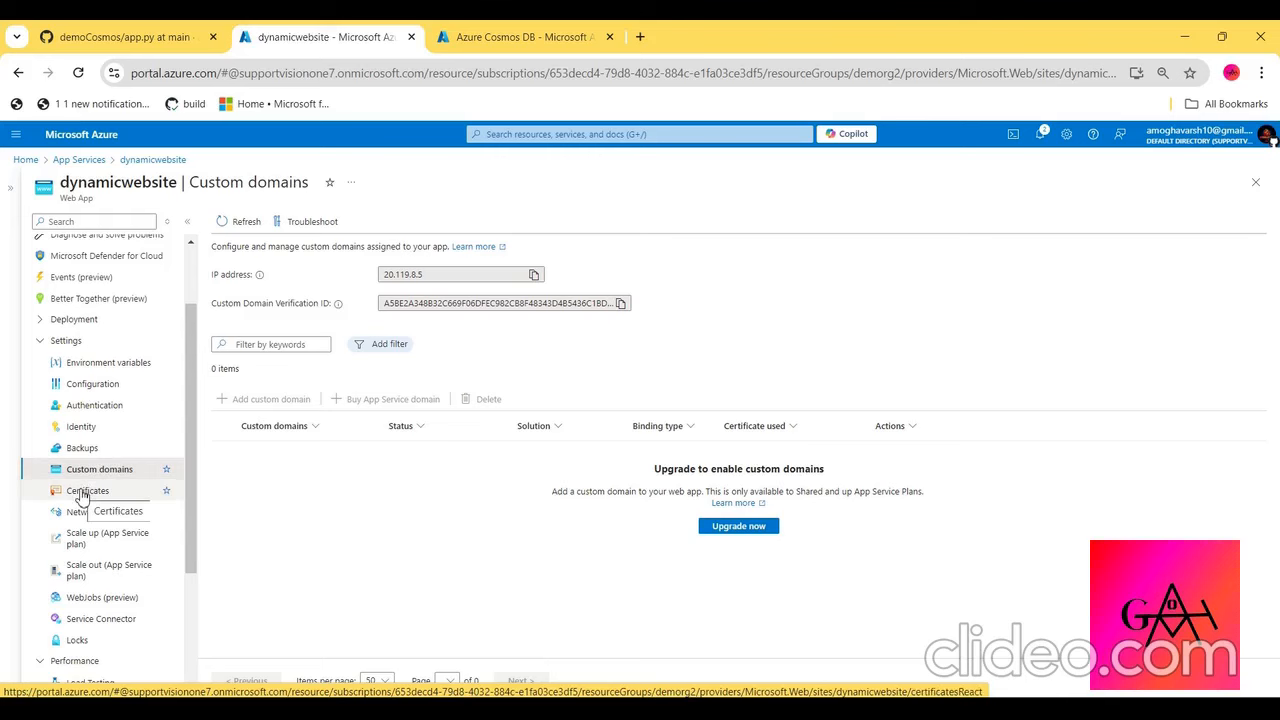
scroll(83, 497, down, 2)
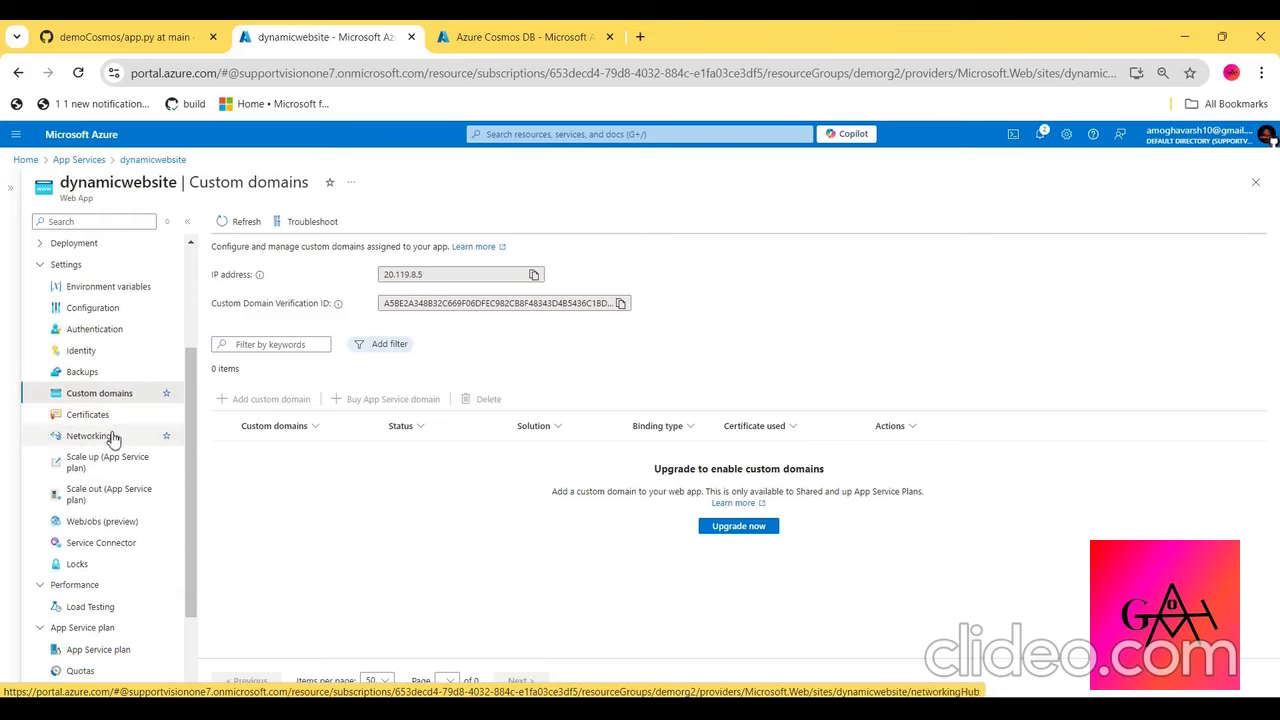
click(104, 462)
click(92, 442)
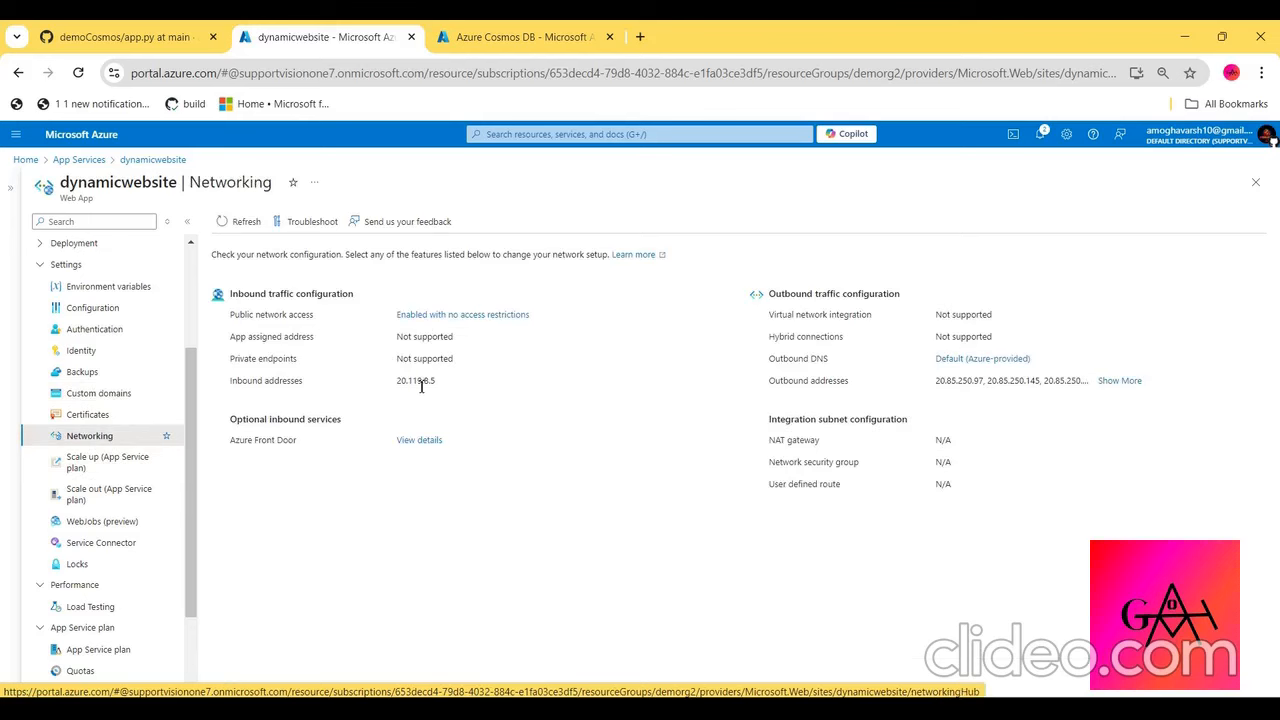
- Review the App Service plan's scale-up pricing tiers and its overview, and return to the dynamicwebsite resource
click(142, 474)
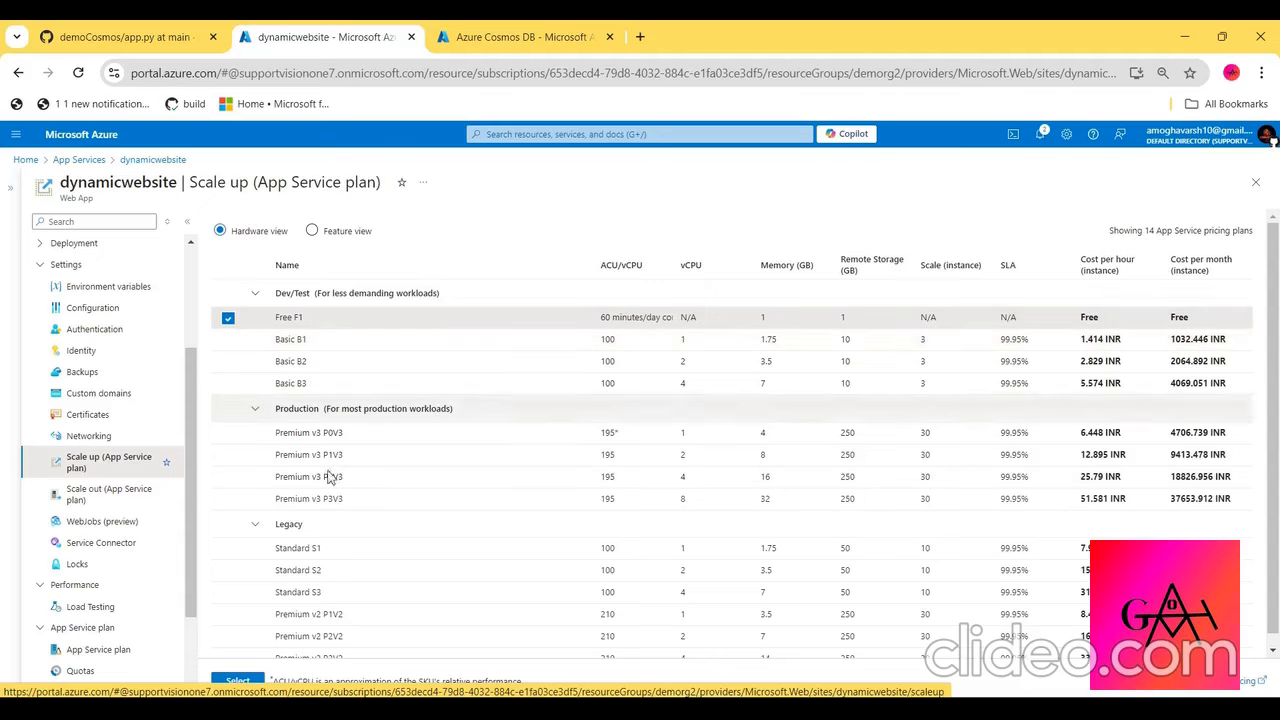
scroll(313, 536, down, 1)
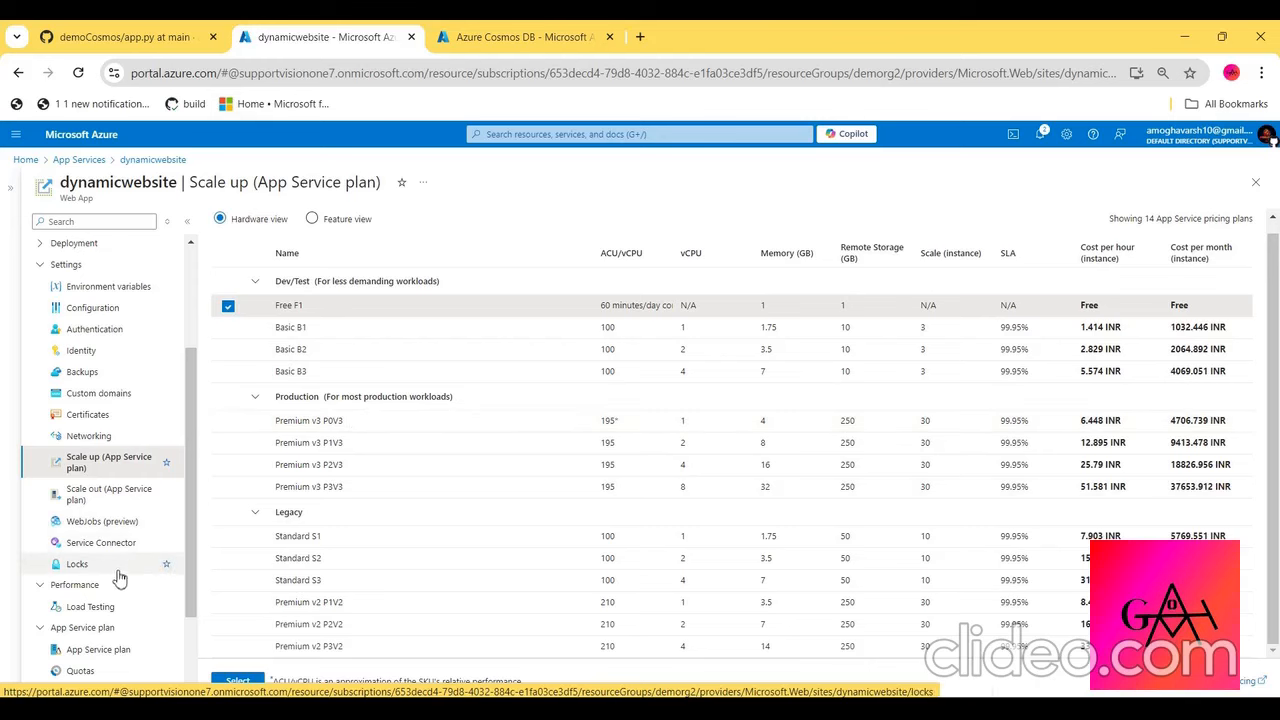
scroll(117, 574, down, 2)
click(95, 552)
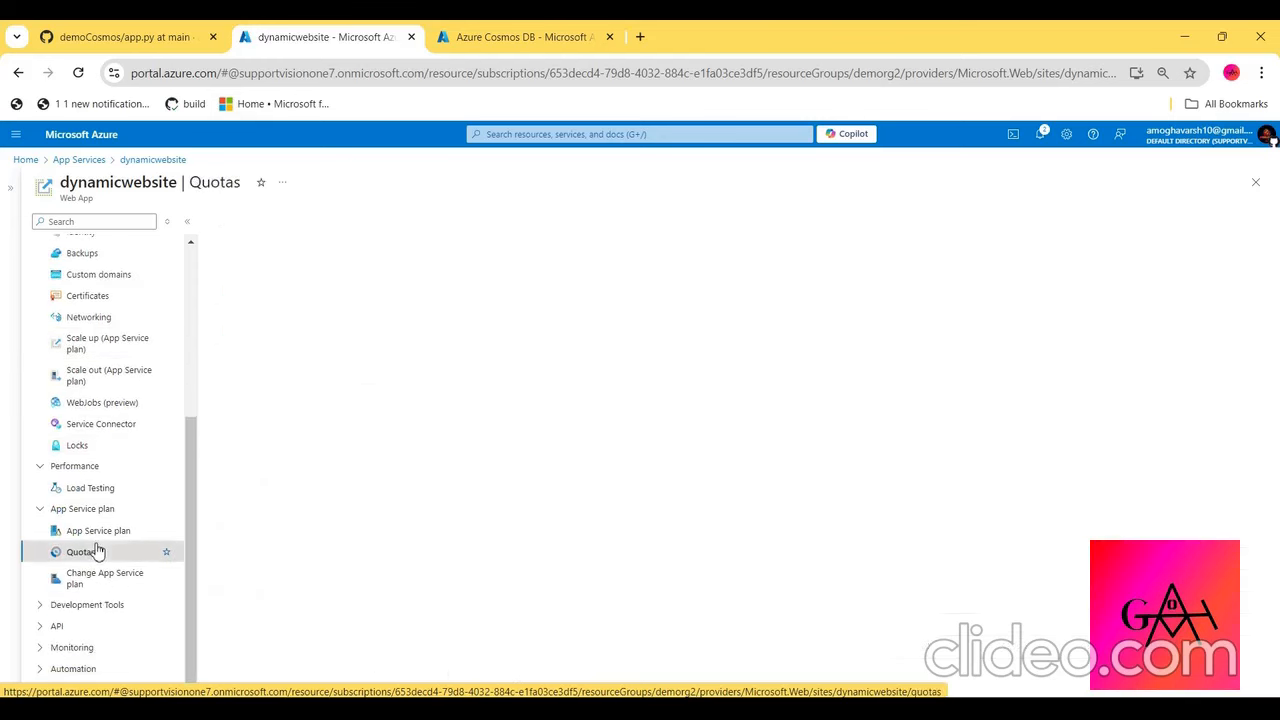
click(117, 534)
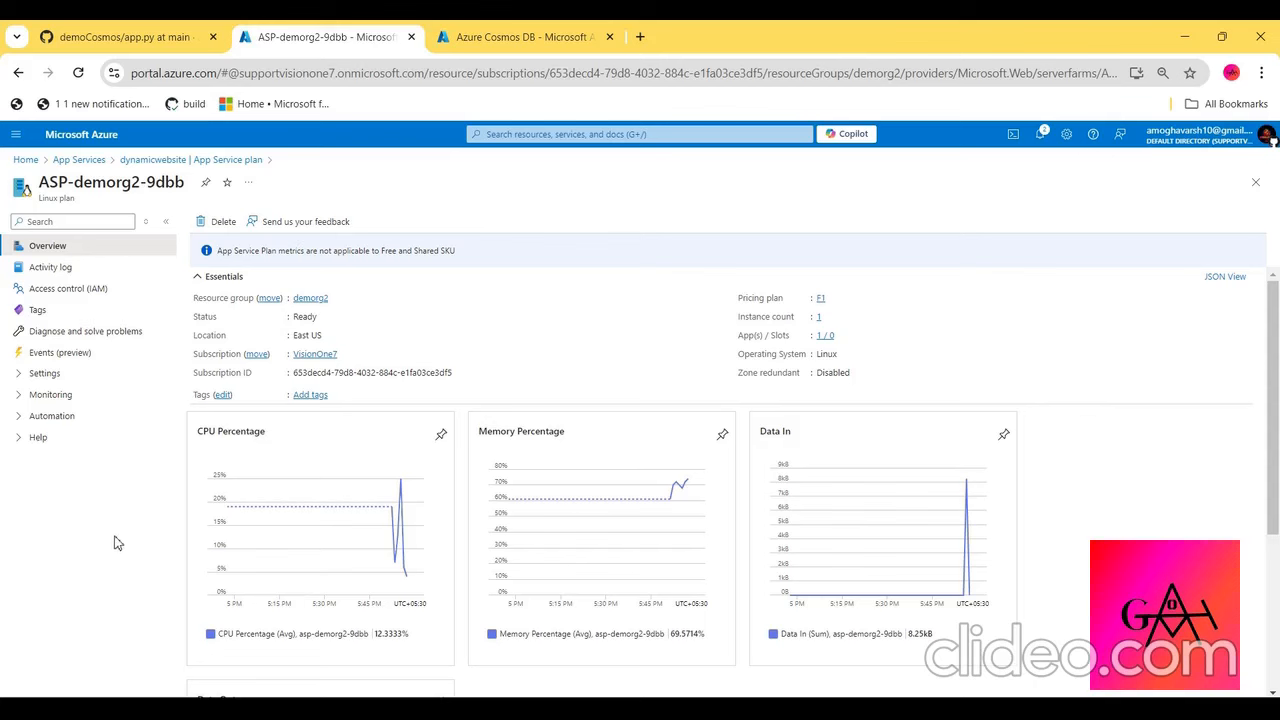
click(226, 166)
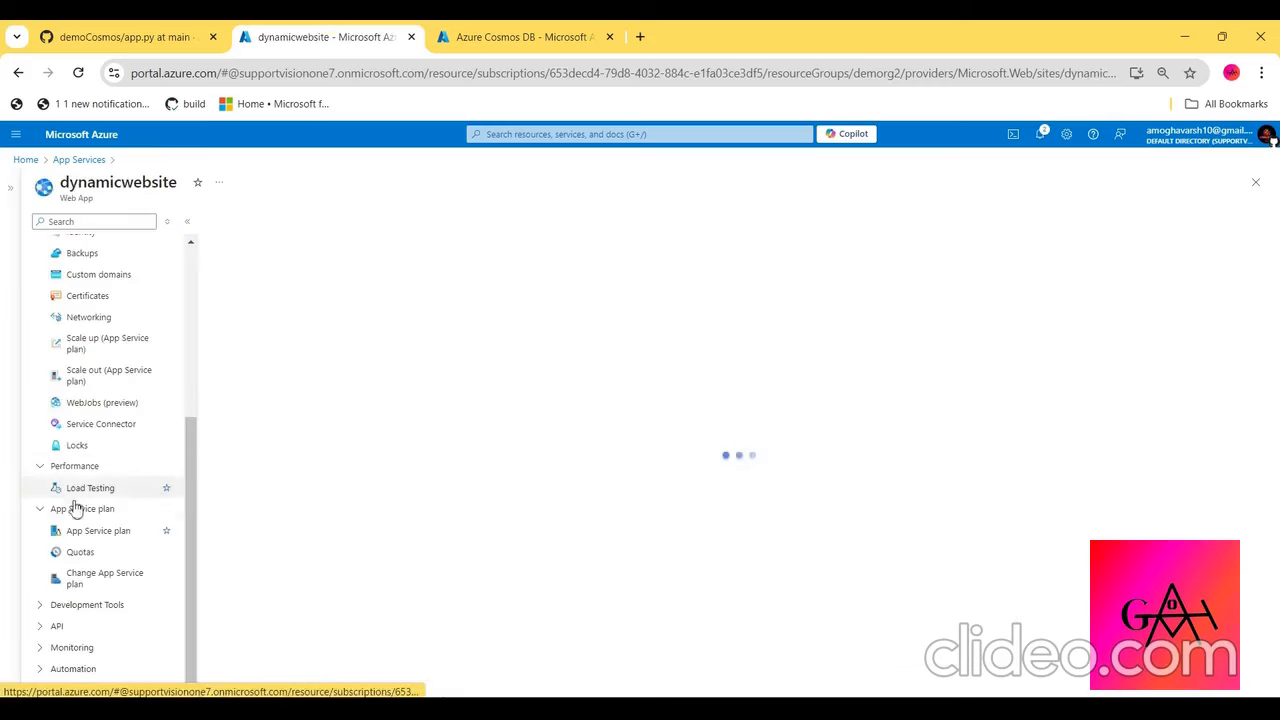
- Expand the web app's development tools and API options and view its API Management page
click(80, 607)
click(80, 626)
scroll(80, 626, down, 2)
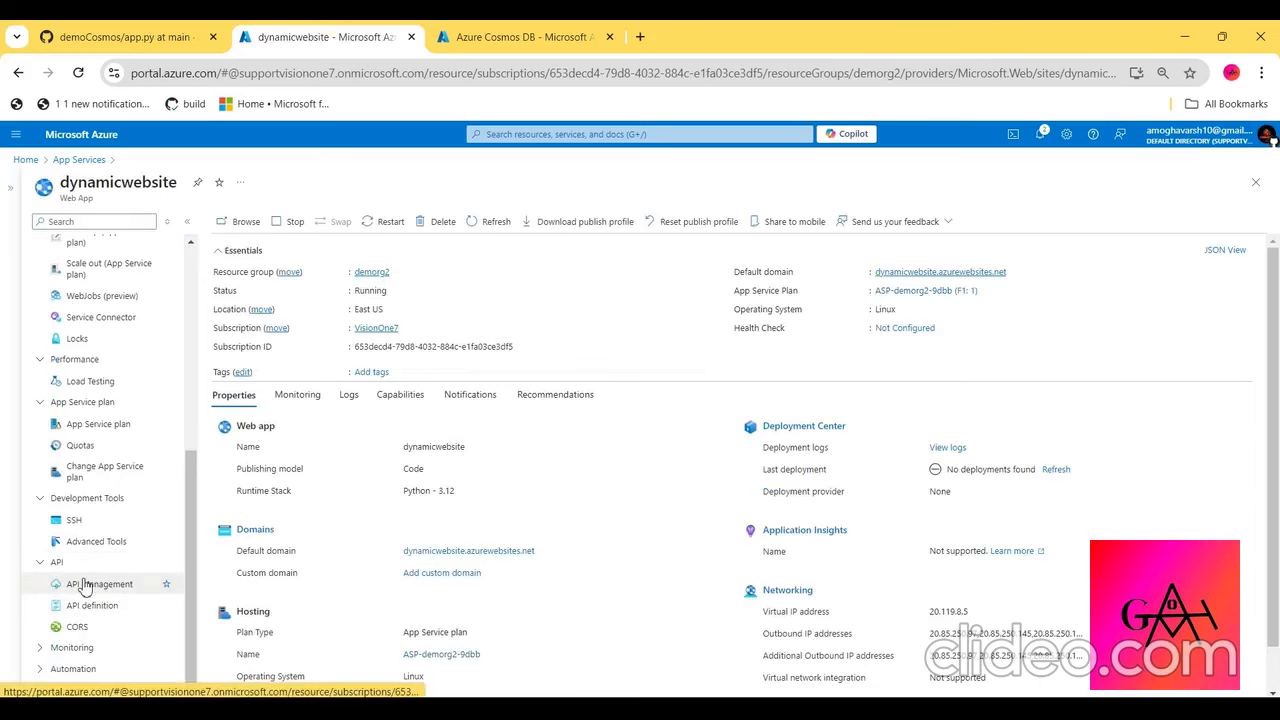
click(85, 585)
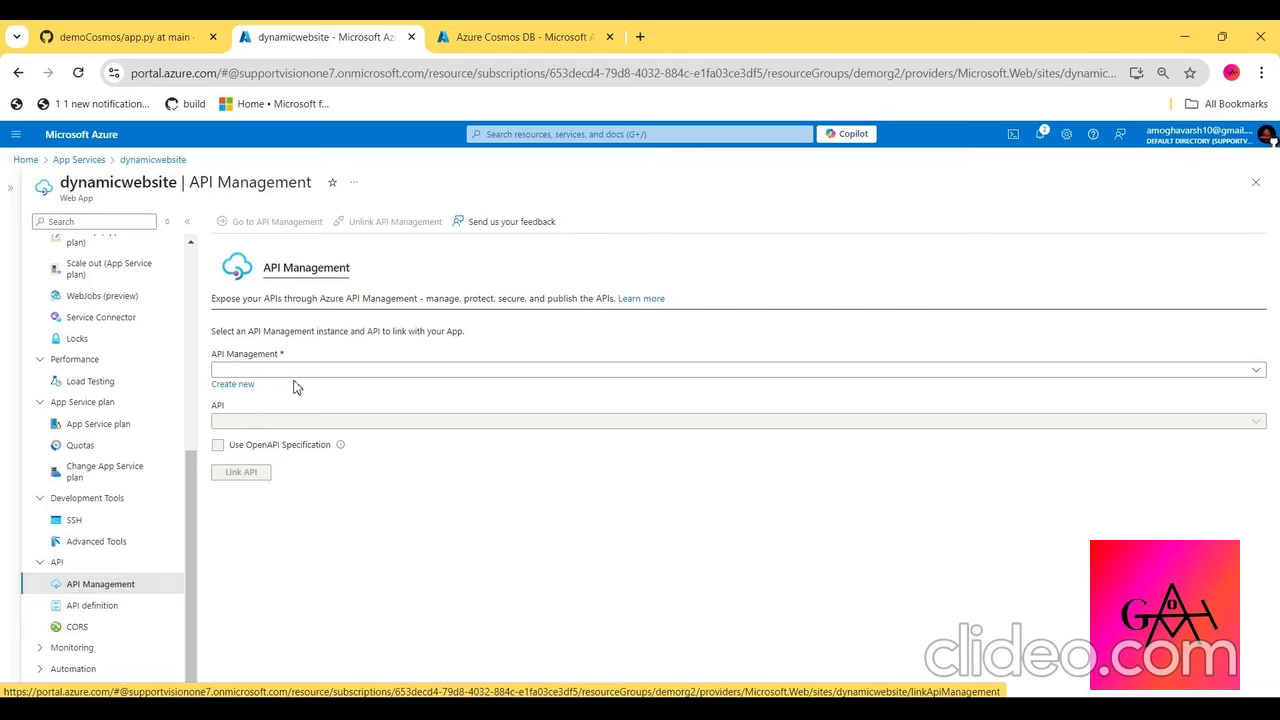
- Check the web app's monitoring options, App Service logs and live log stream, and return to its overview
click(73, 668)
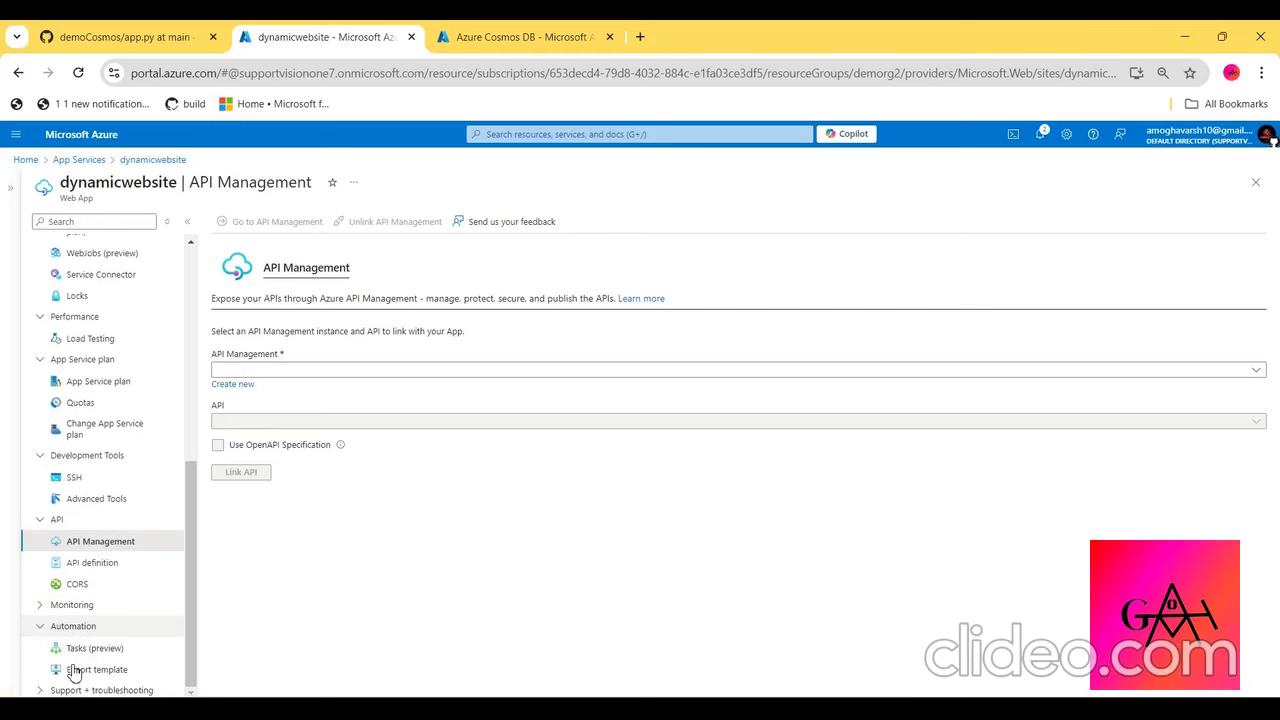
click(108, 604)
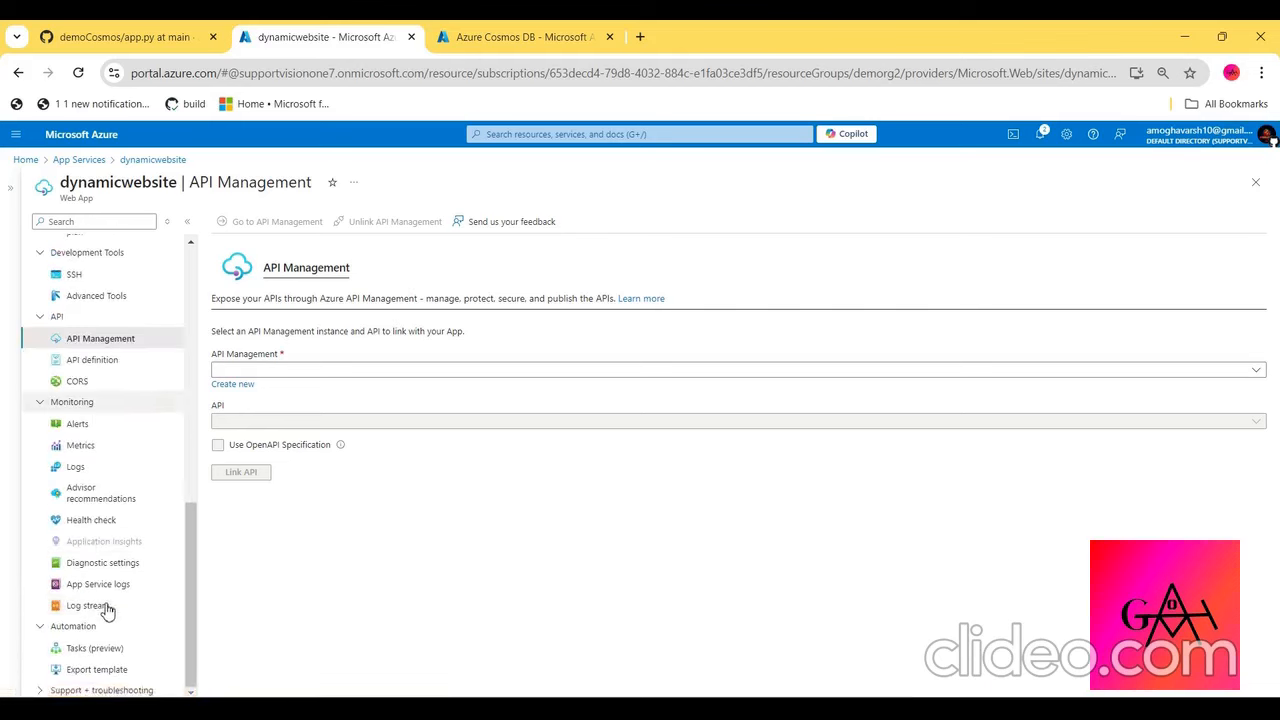
click(95, 584)
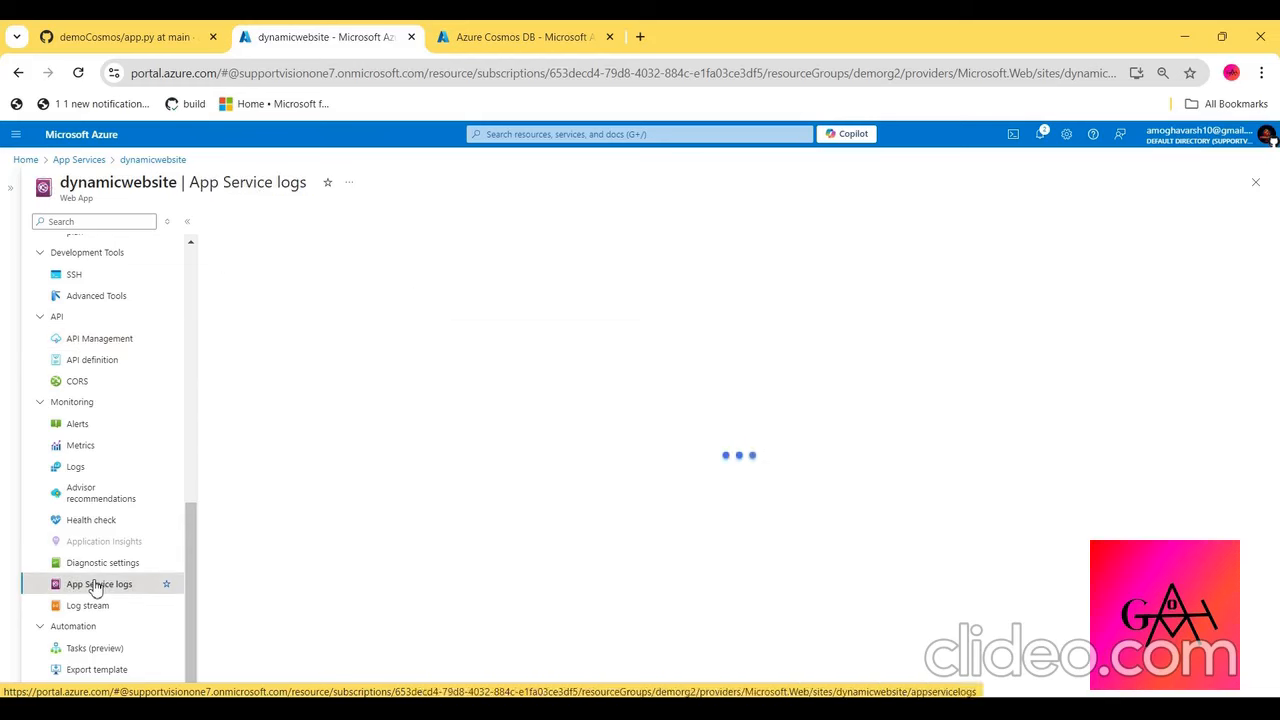
click(95, 605)
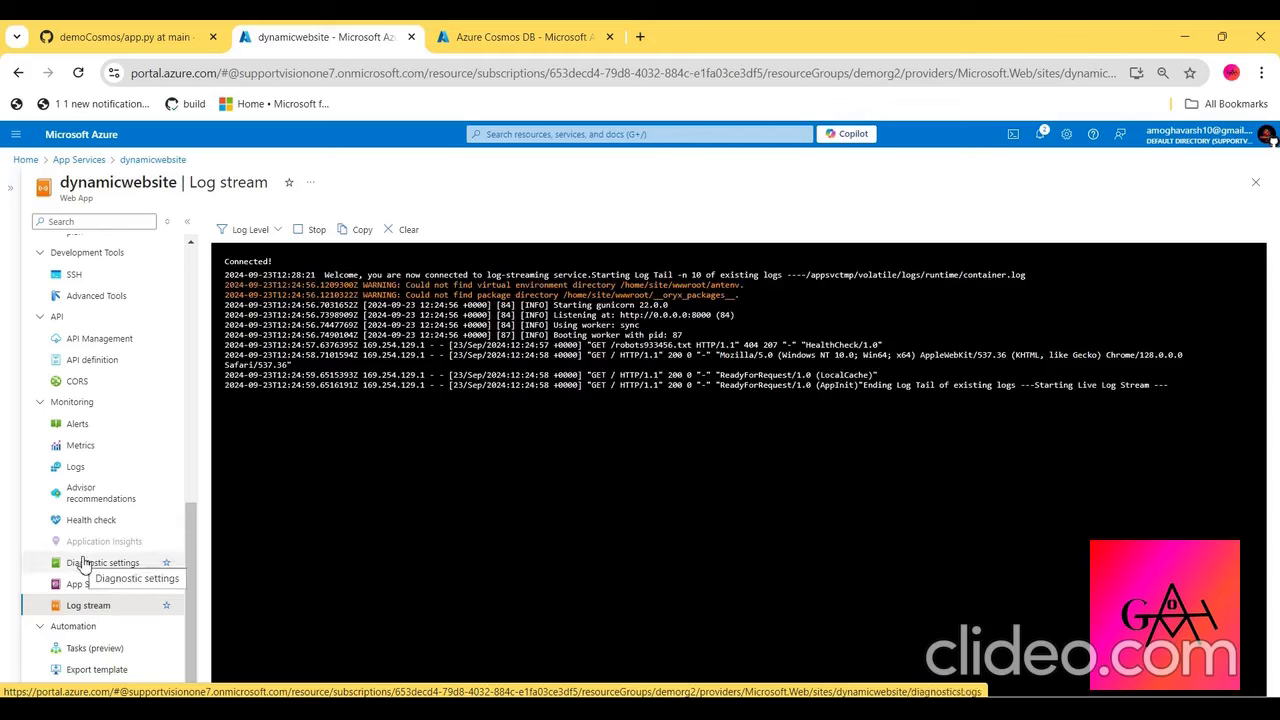
scroll(88, 610, up, 5)
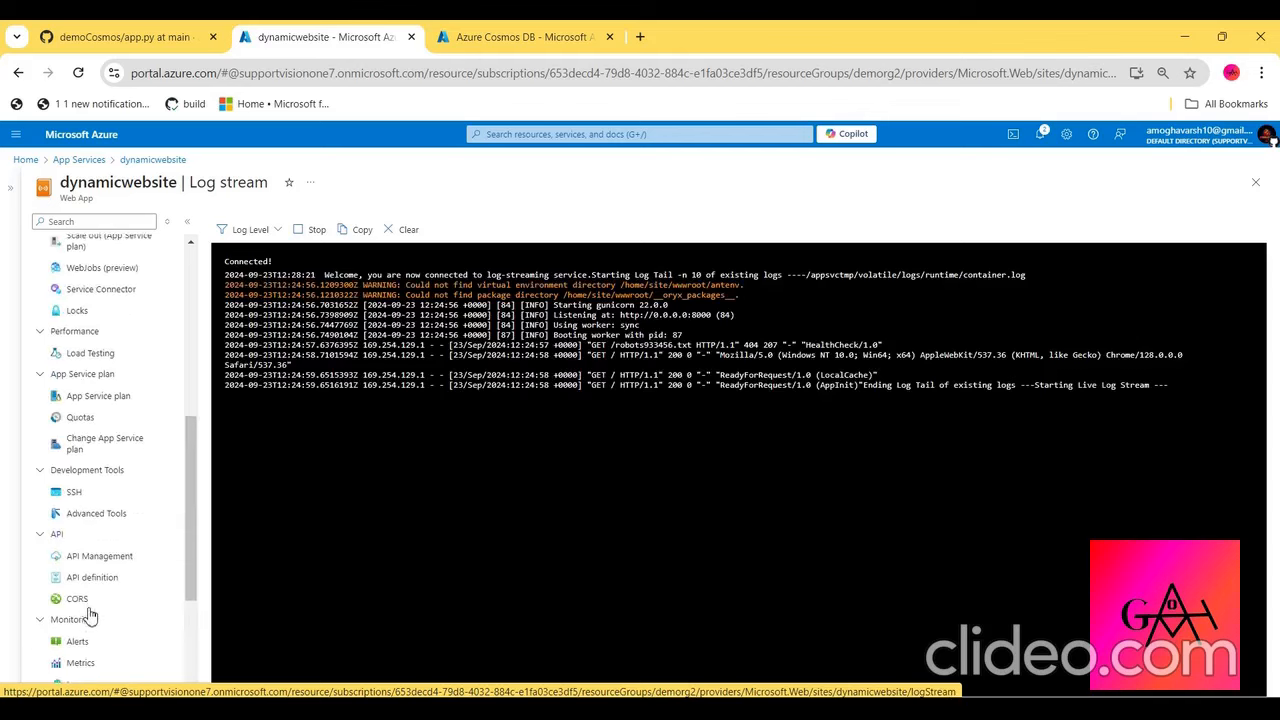
scroll(88, 612, up, 1)
click(69, 245)
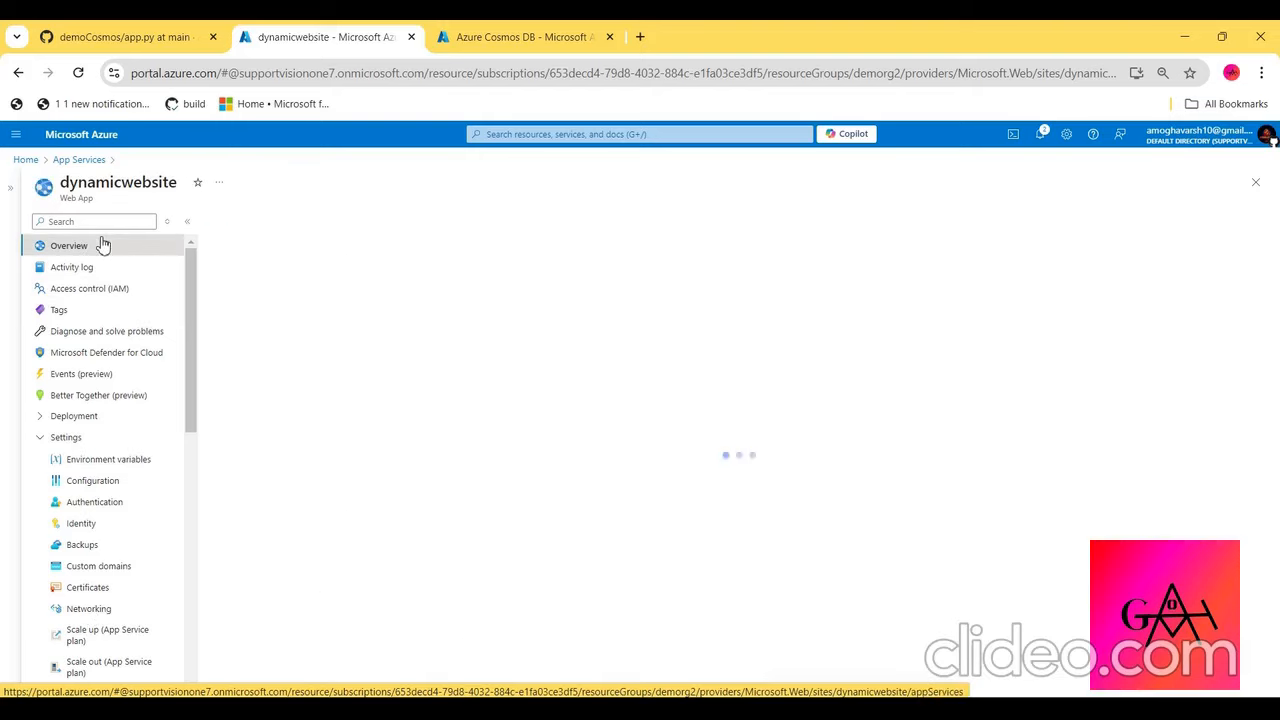
- Refresh the Cosmos DB account list, open dynamicdb in Data Explorer and start a new collection
click(520, 37)
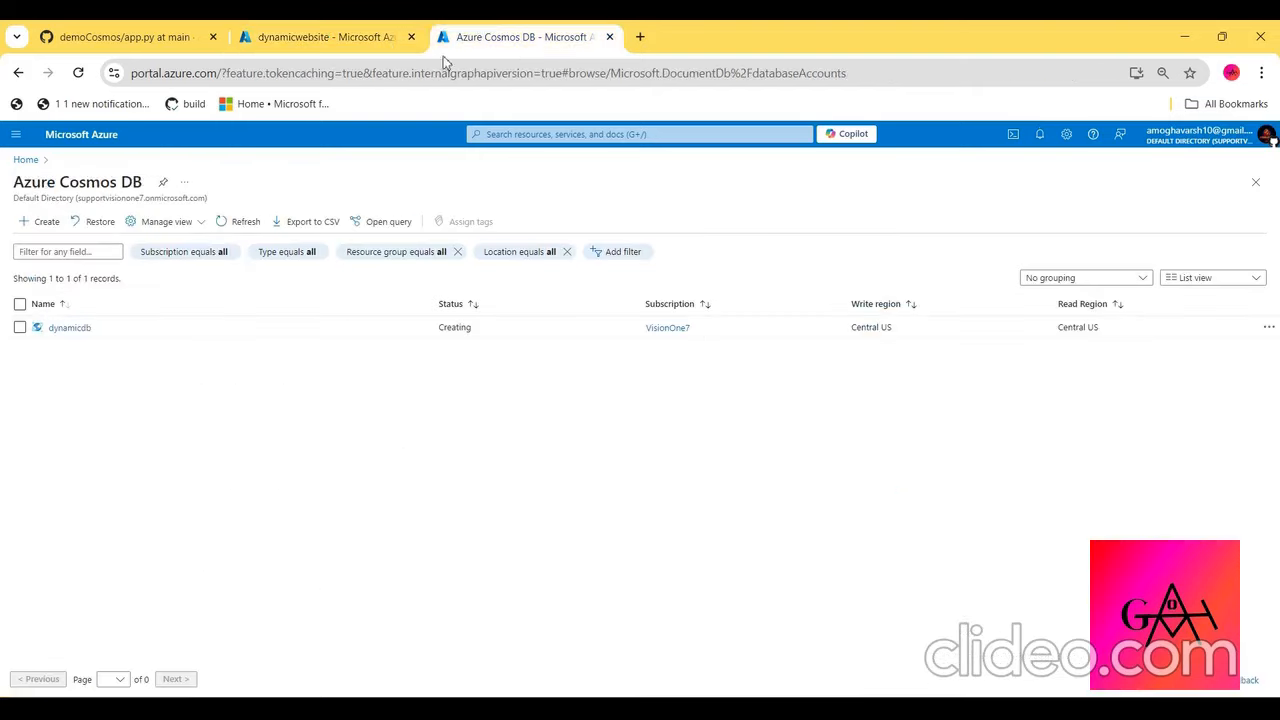
click(235, 222)
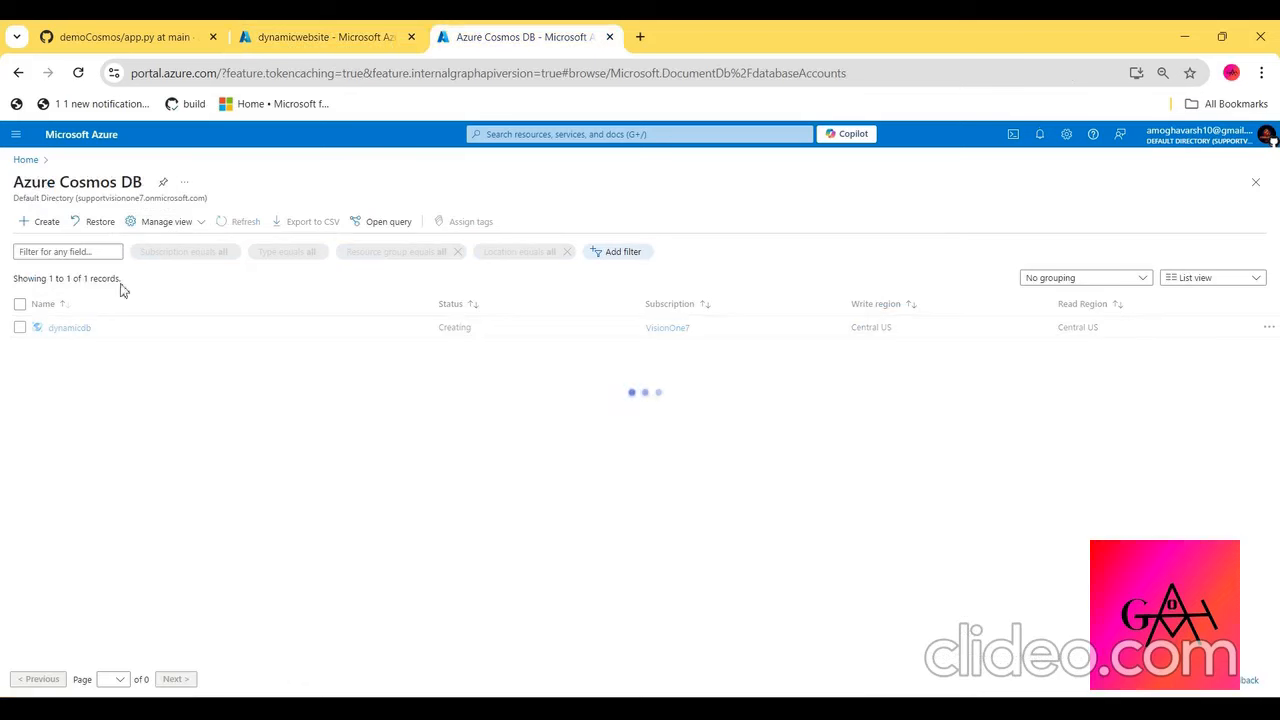
click(70, 330)
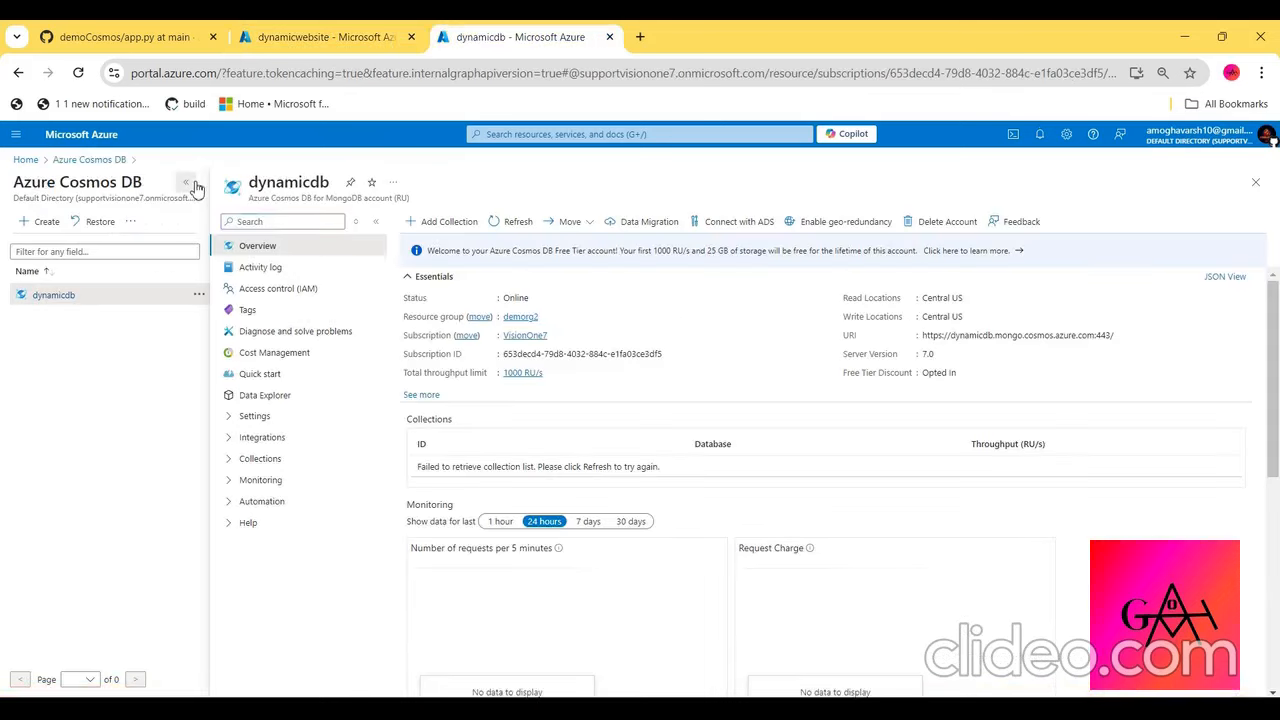
click(186, 181)
click(120, 396)
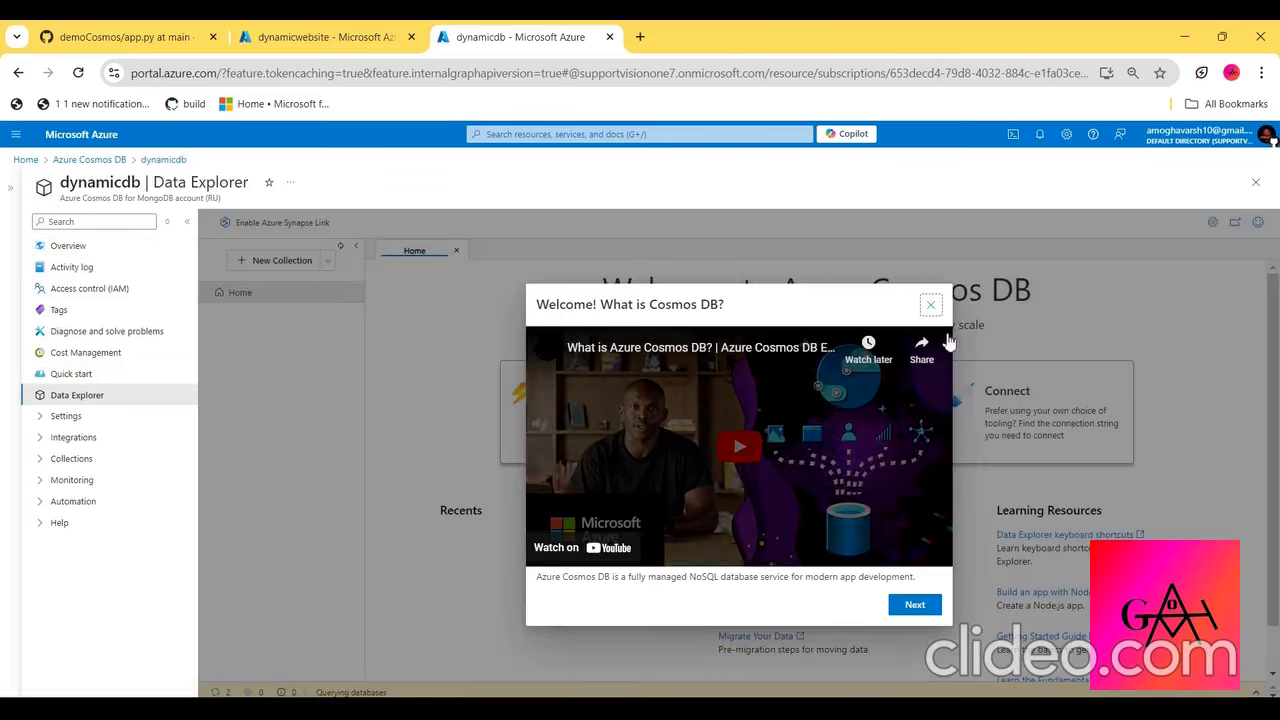
click(930, 304)
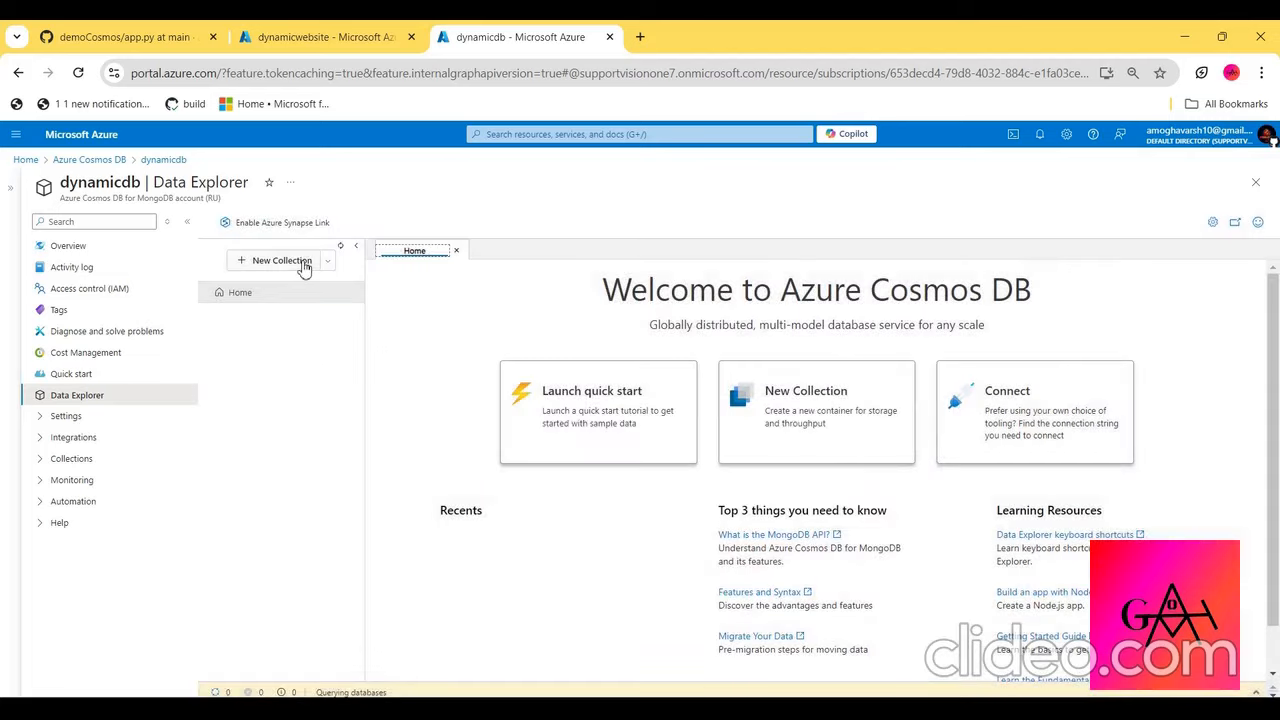
click(303, 262)
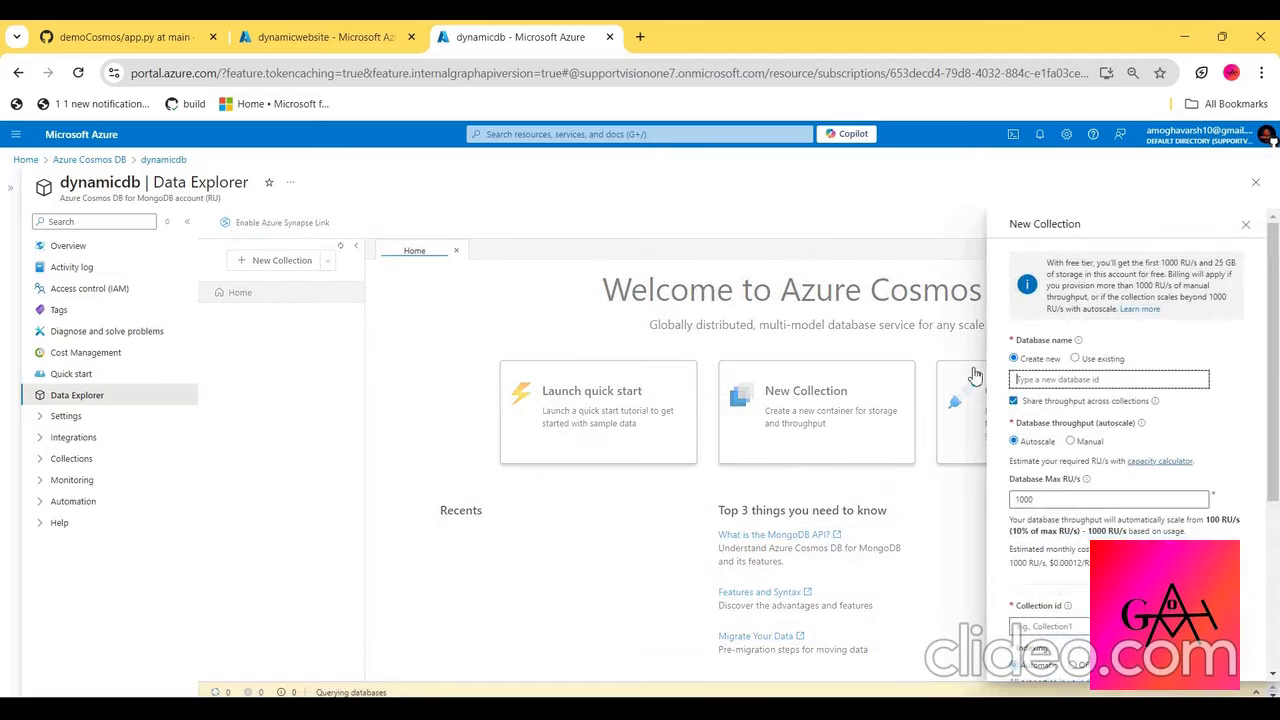
- Copy the database name user_data from app.py in GitHub and enter it as the new database name in the New Collection form
click(160, 36)
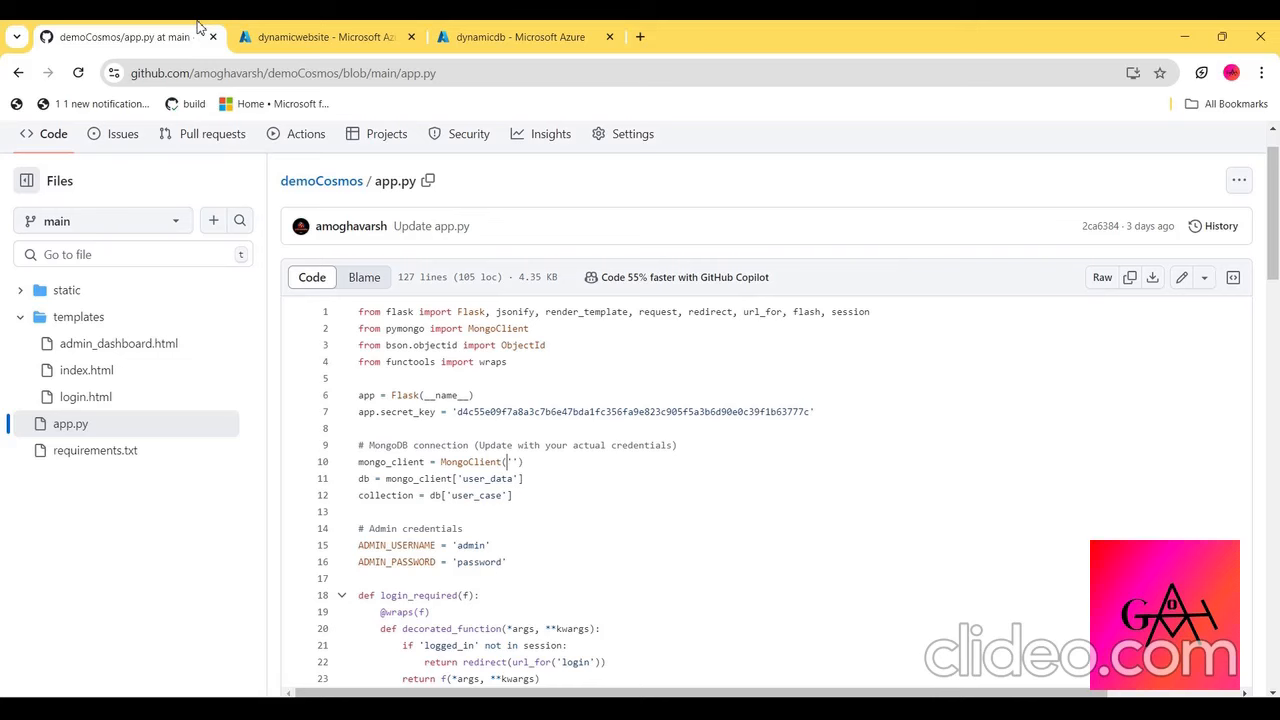
scroll(390, 415, down, 1)
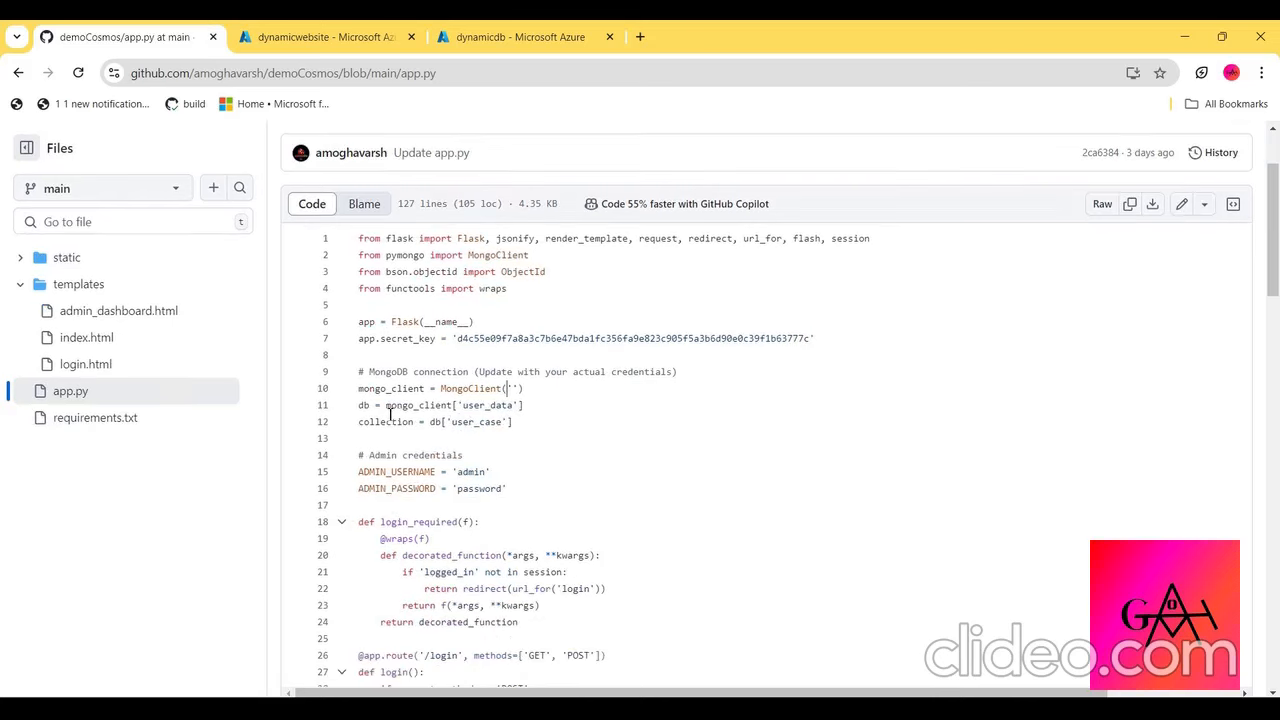
double_click(488, 405)
key(ctrl+c)
click(352, 30)
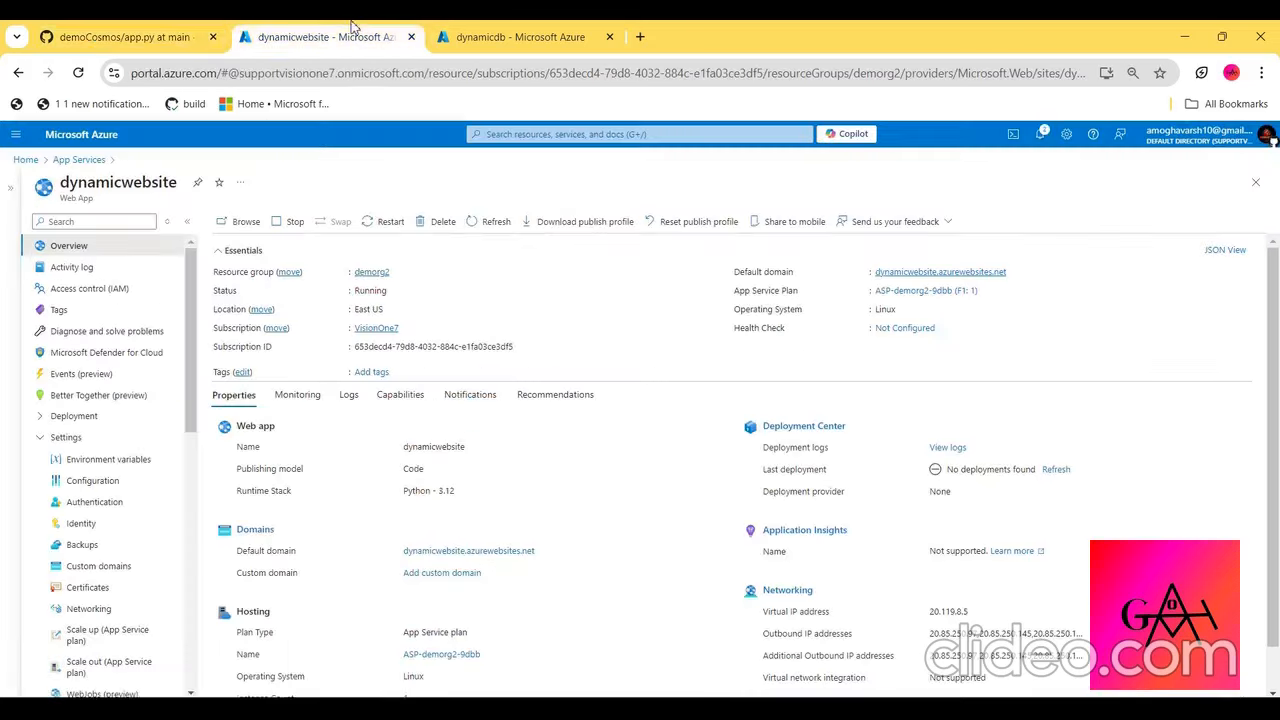
click(470, 30)
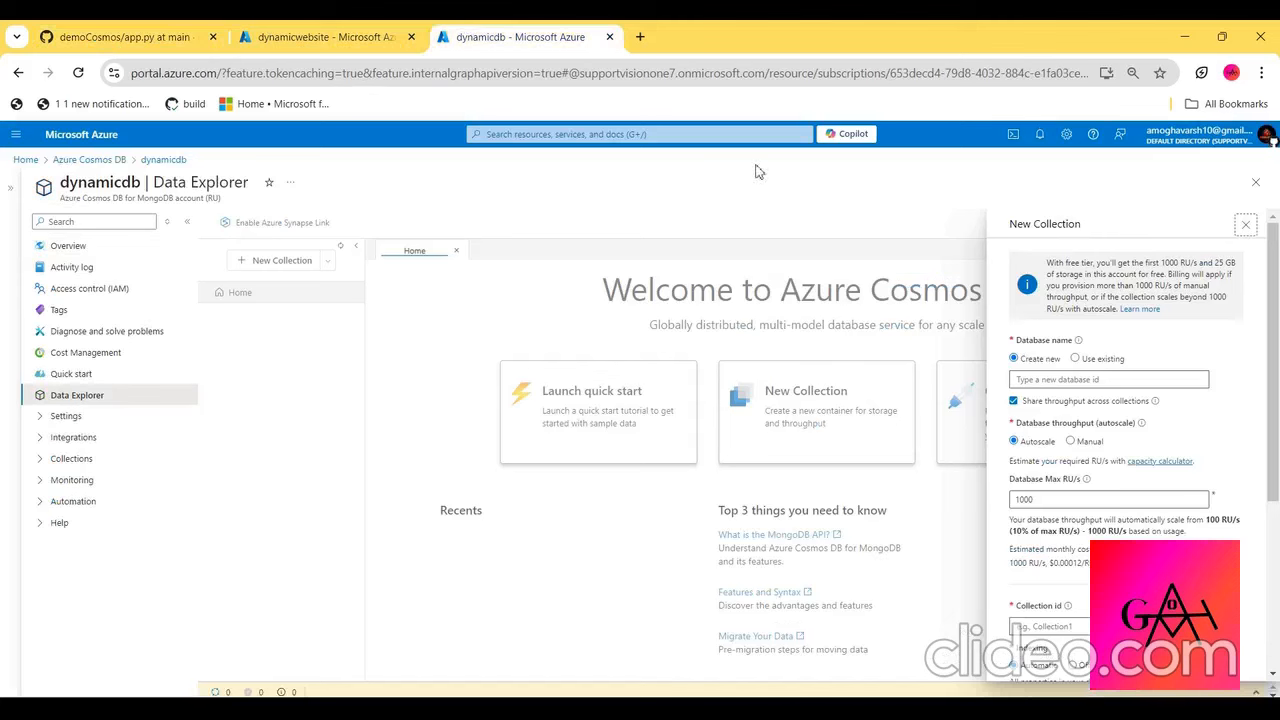
click(1040, 383)
key(ctrl+v)
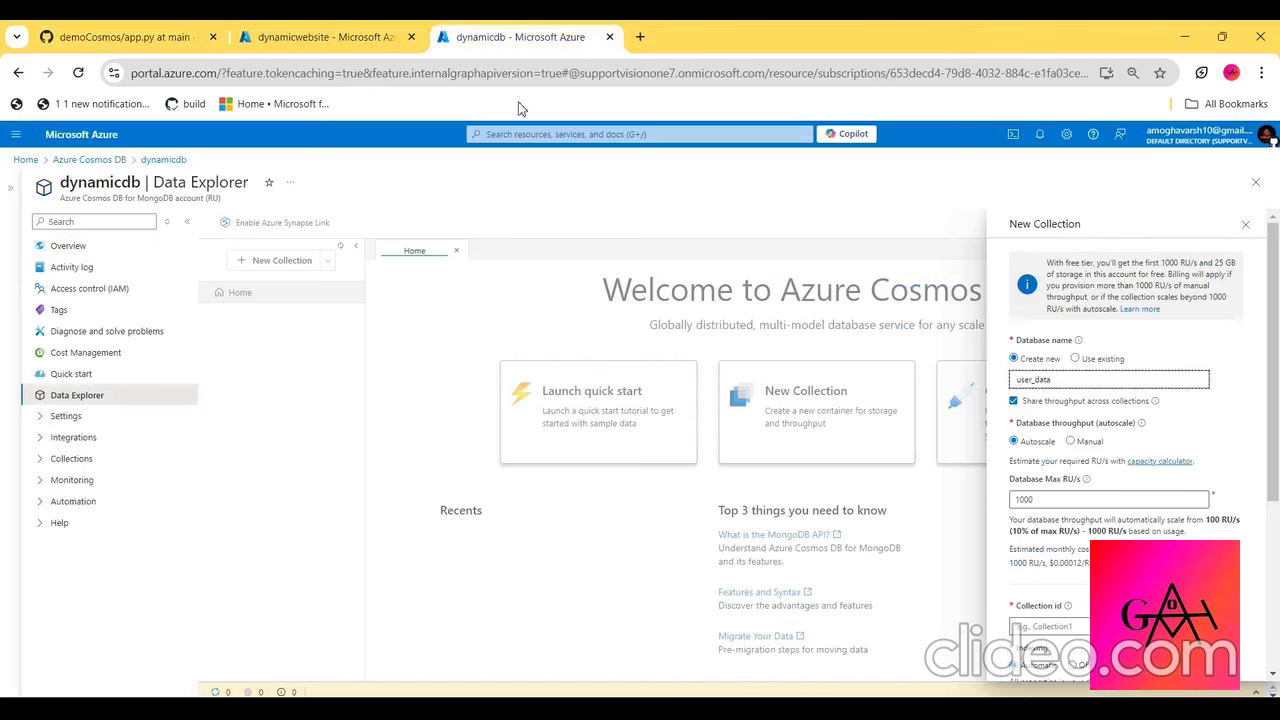
- Copy the collection name user_case from app.py and enter it as the collection id in the New Collection form
click(125, 36)
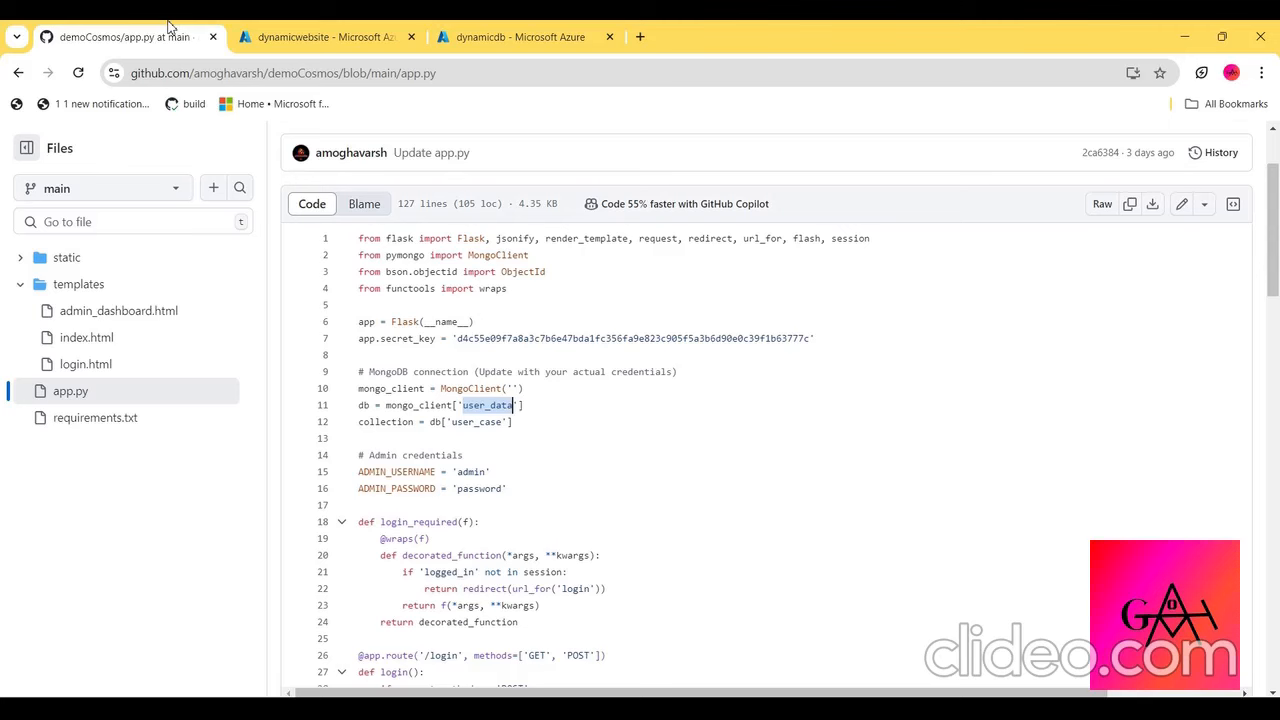
double_click(490, 422)
key(ctrl+c)
click(486, 34)
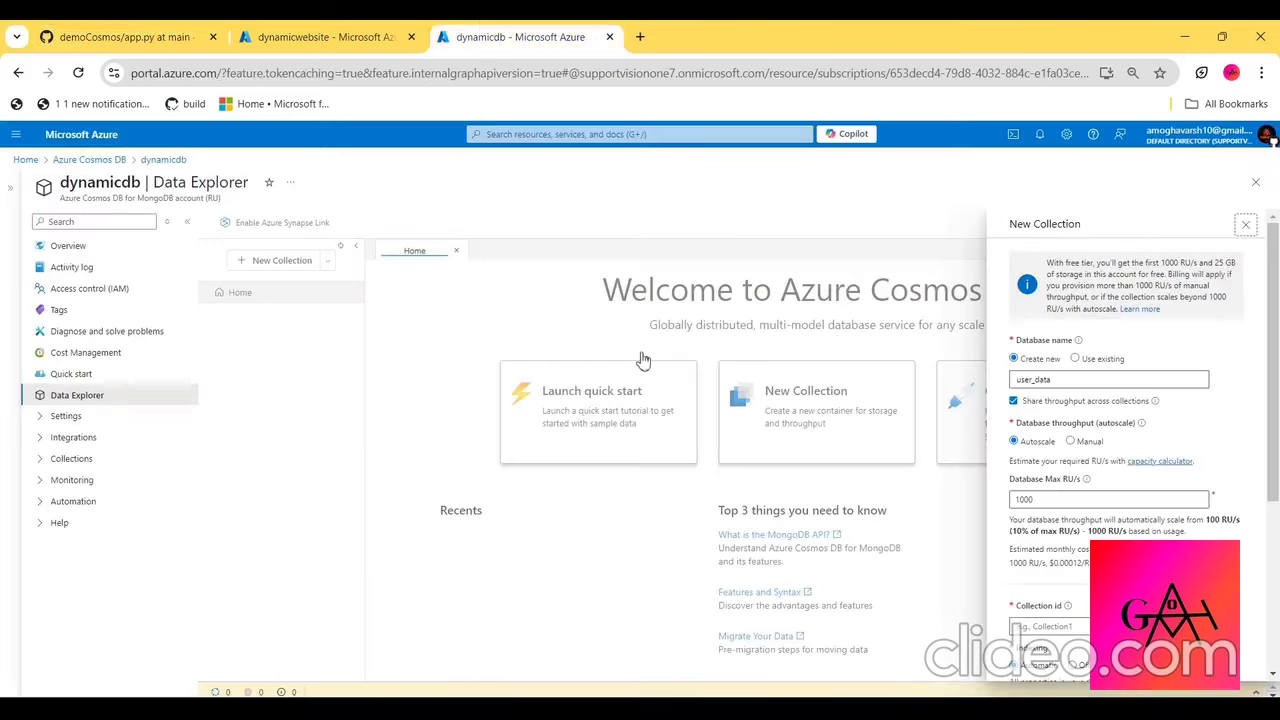
scroll(1100, 495, down, 1)
click(1083, 523)
key(ctrl+v)
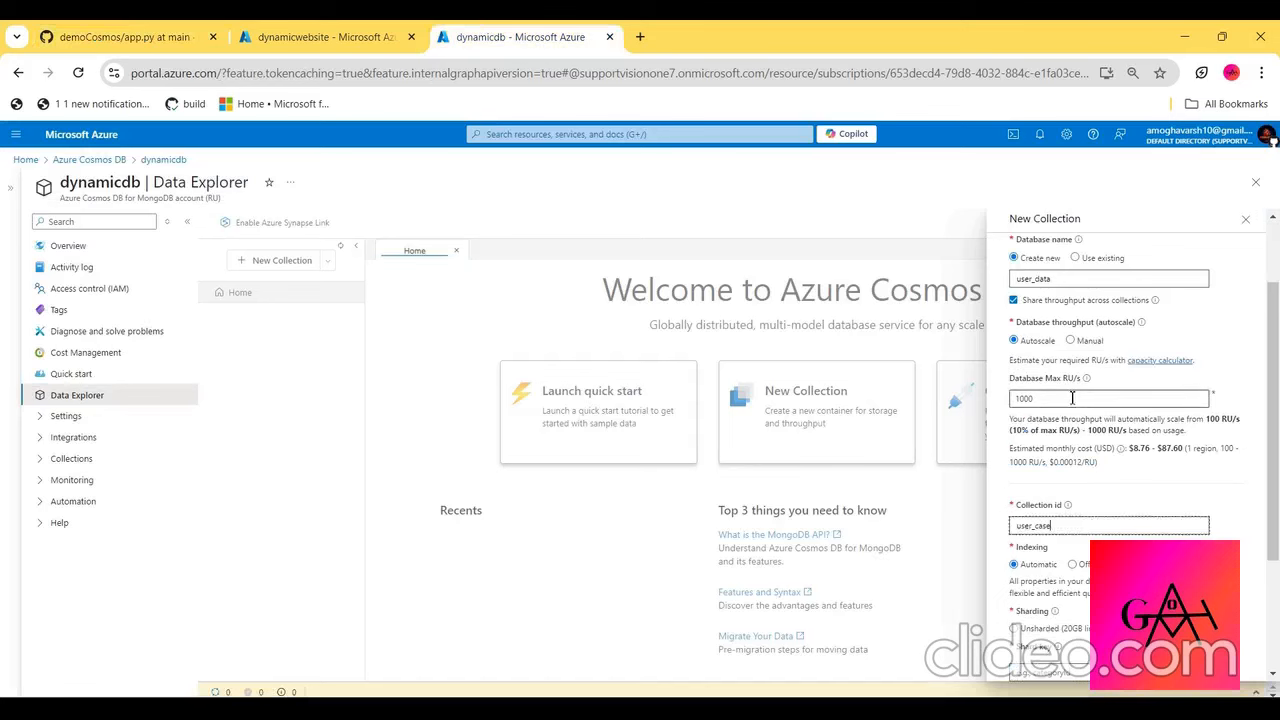
- Set the collection's sharding to Unsharded (20GB limit), keep the 1000 RU/s autoscale maximum, and create the collection
double_click(1040, 400)
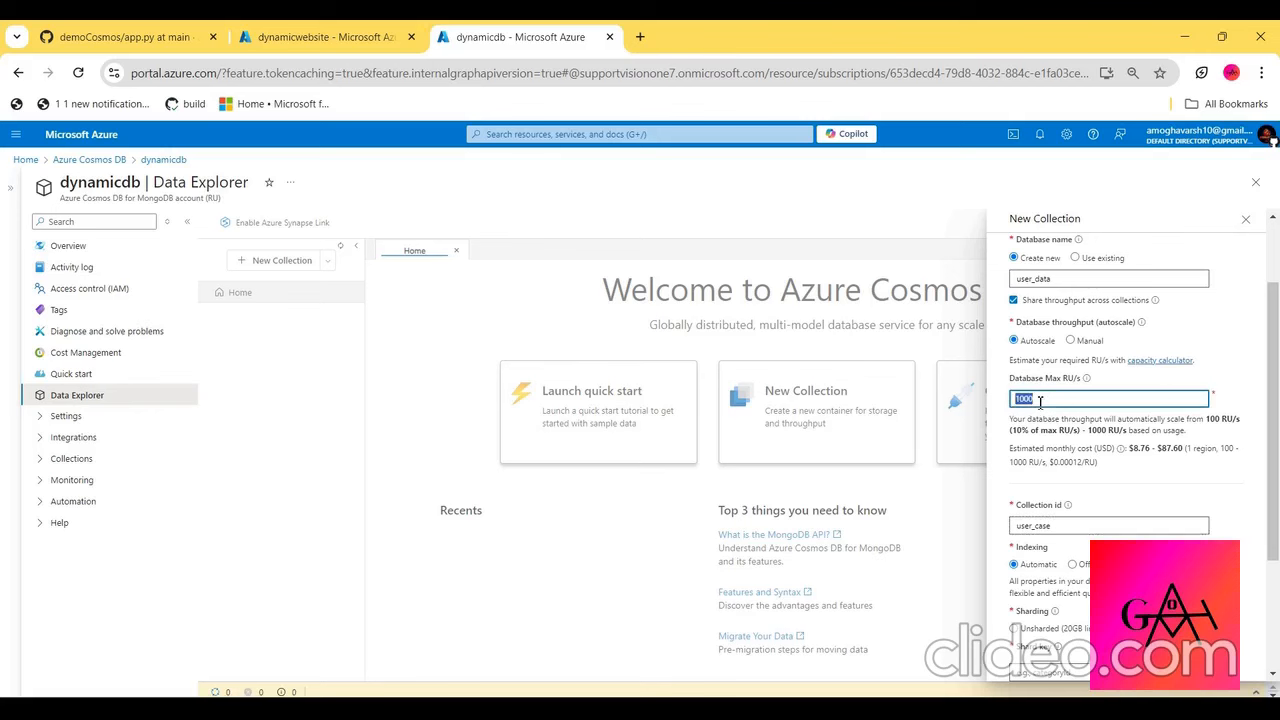
scroll(1040, 401, down, 2)
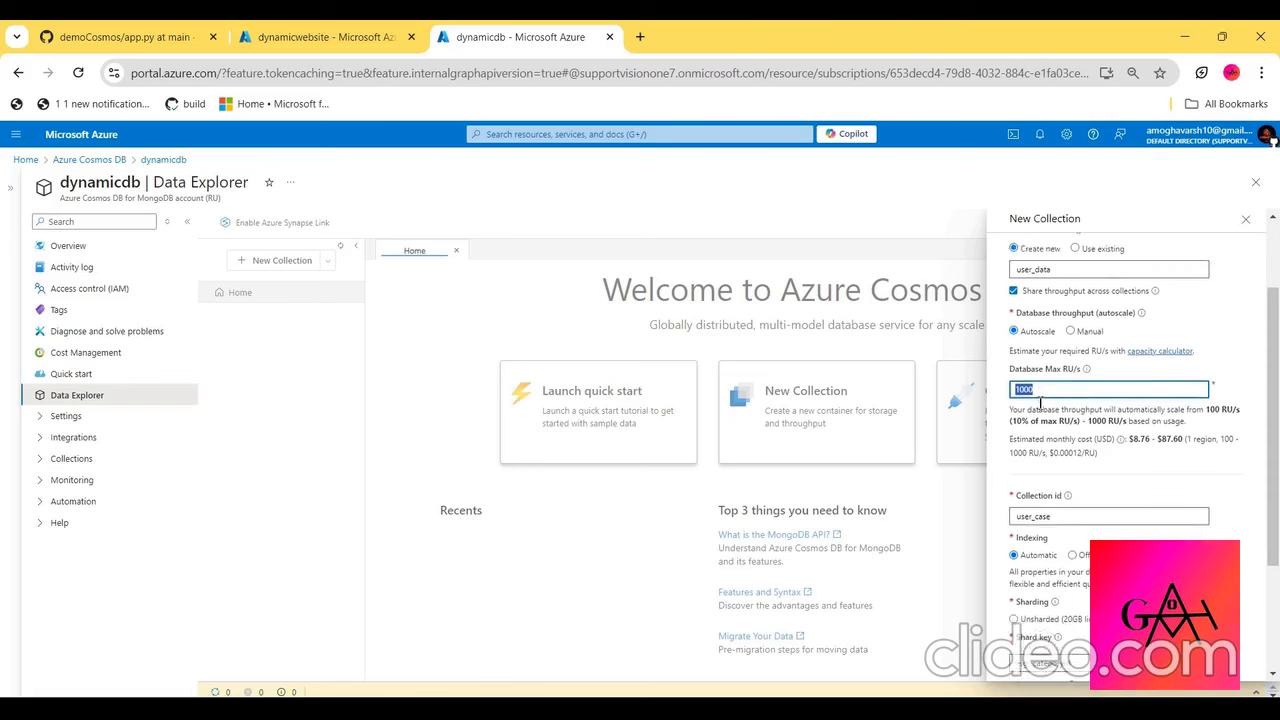
scroll(1040, 401, down, 1)
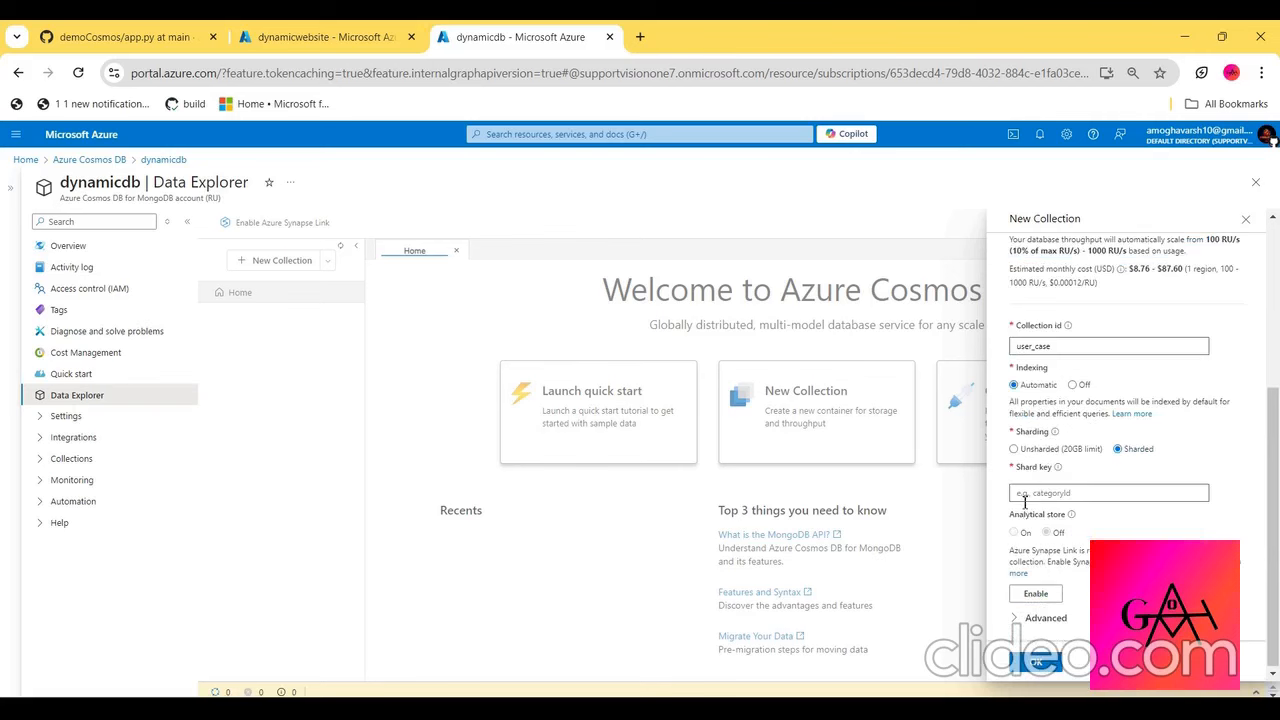
click(1024, 500)
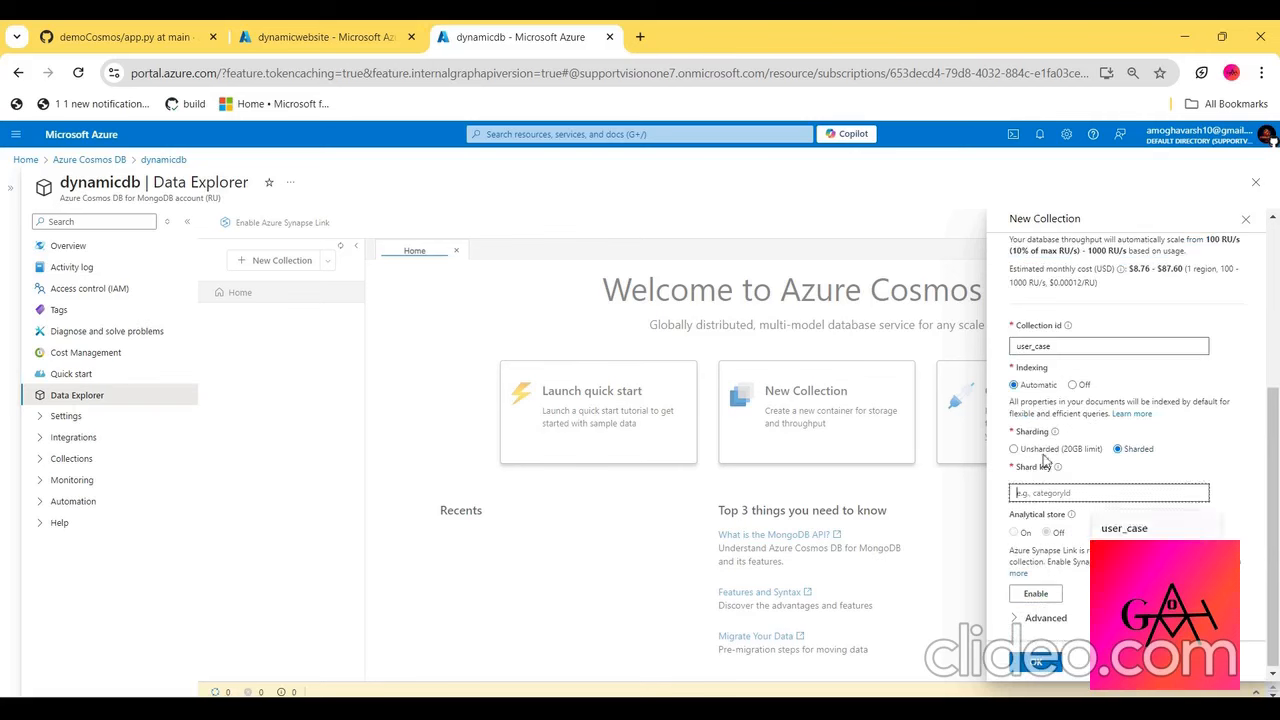
click(1014, 451)
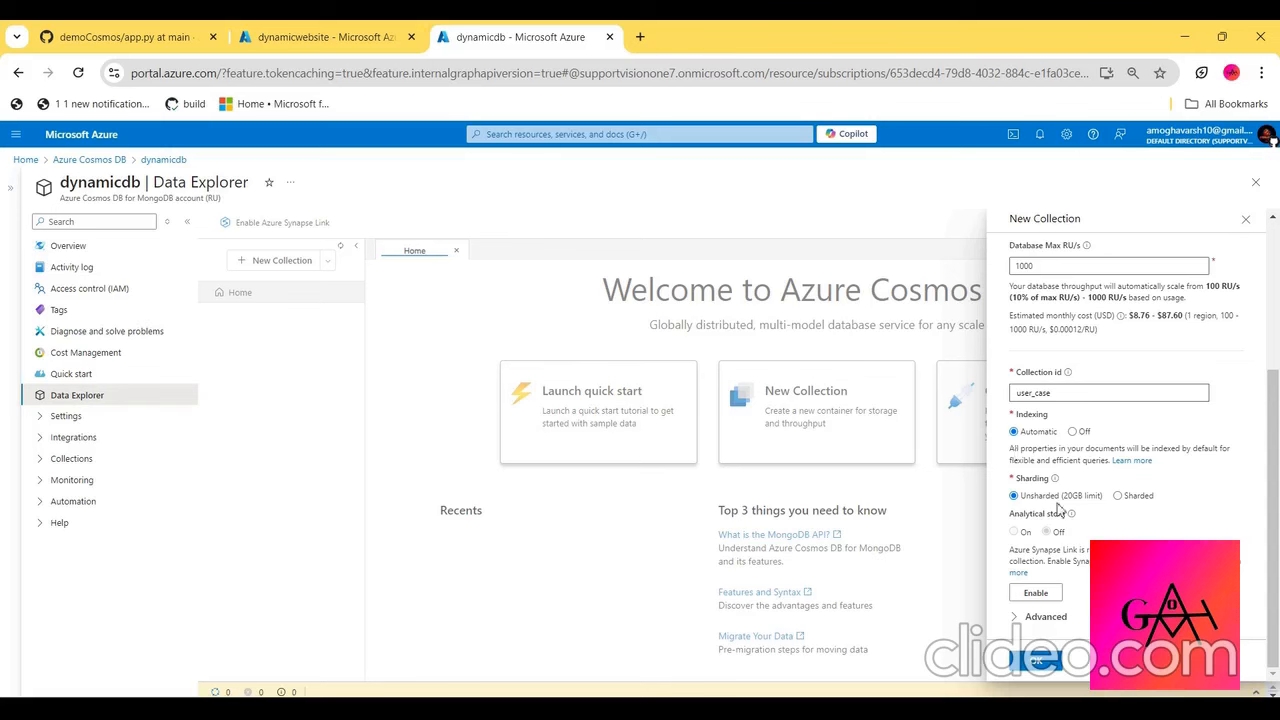
right_click(1024, 622)
click(1152, 533)
scroll(1152, 533, up, 1)
scroll(1152, 533, up, 1)
scroll(1152, 533, down, 3)
click(1050, 668)
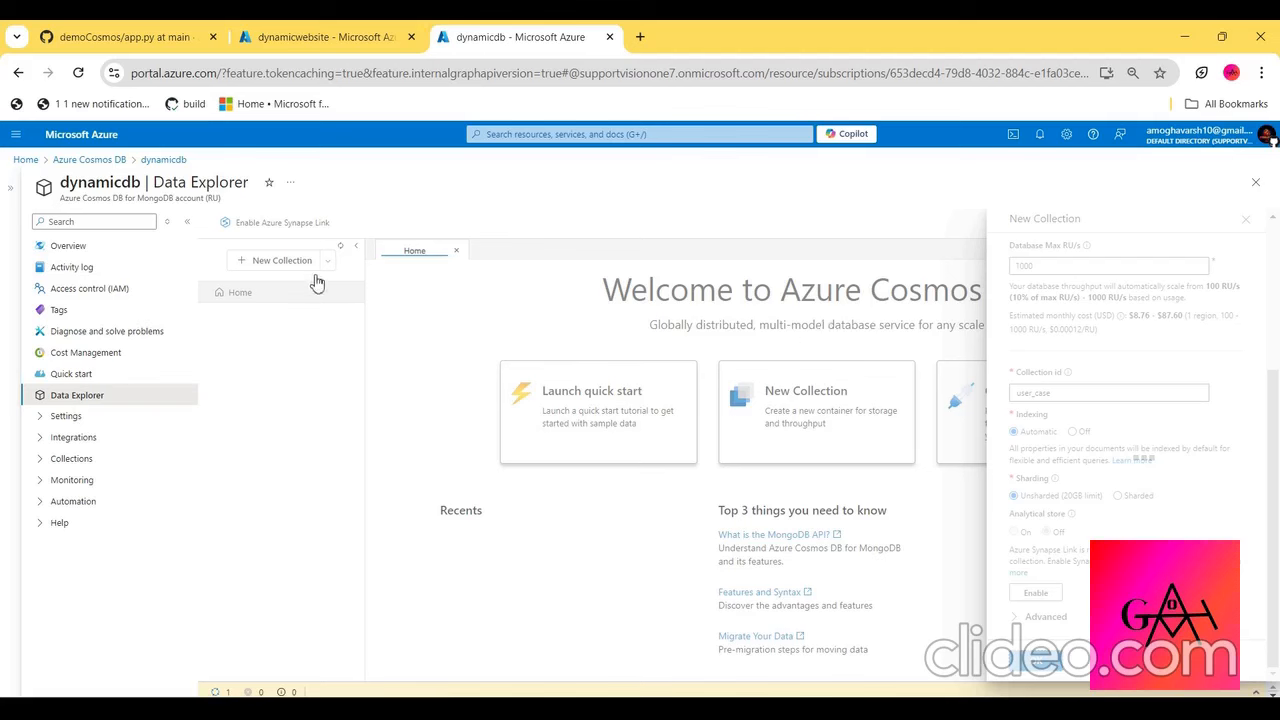
- Copy the primary connection string from dynamicdb's Quick start and paste it between the MongoClient quotes in app.py on GitHub
click(88, 250)
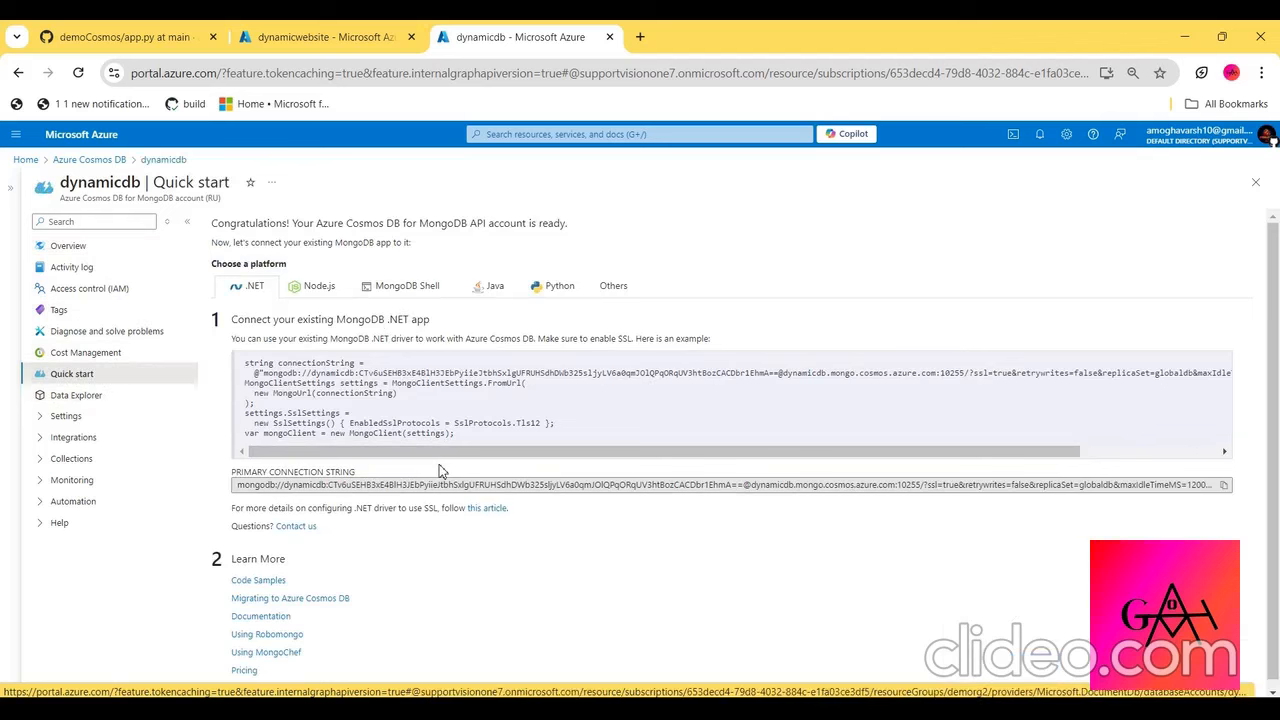
click(1223, 485)
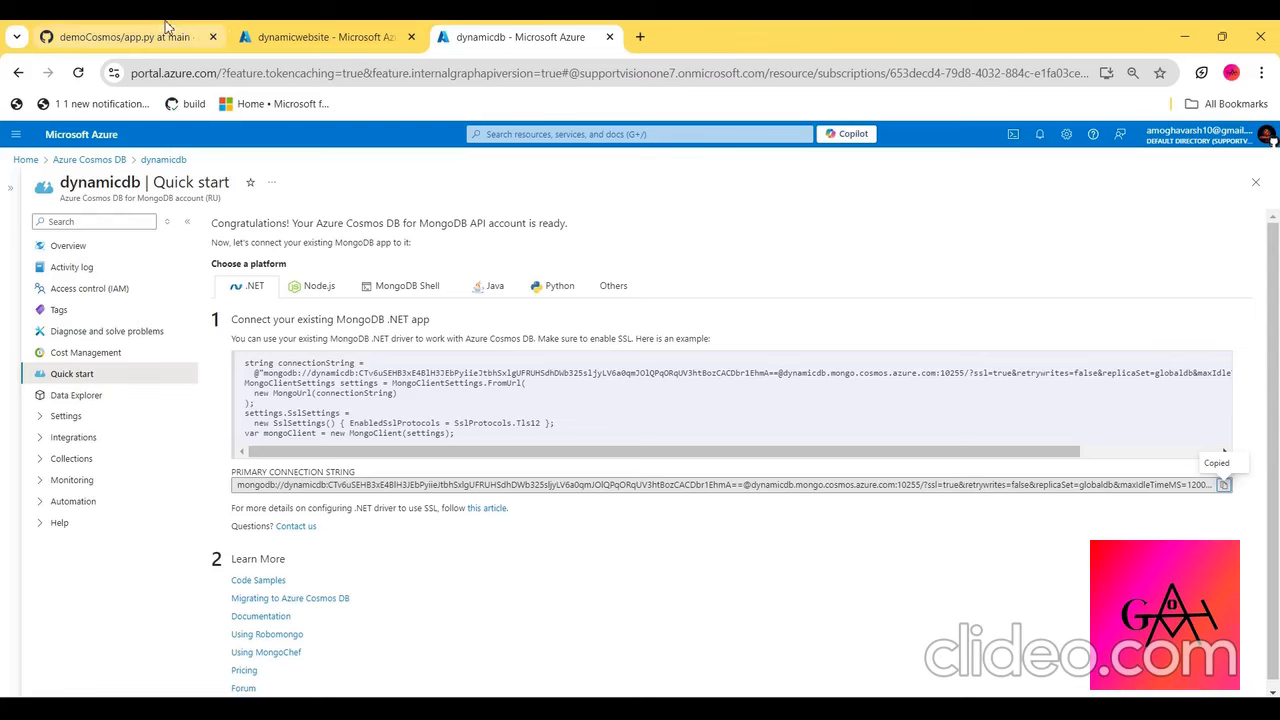
click(130, 37)
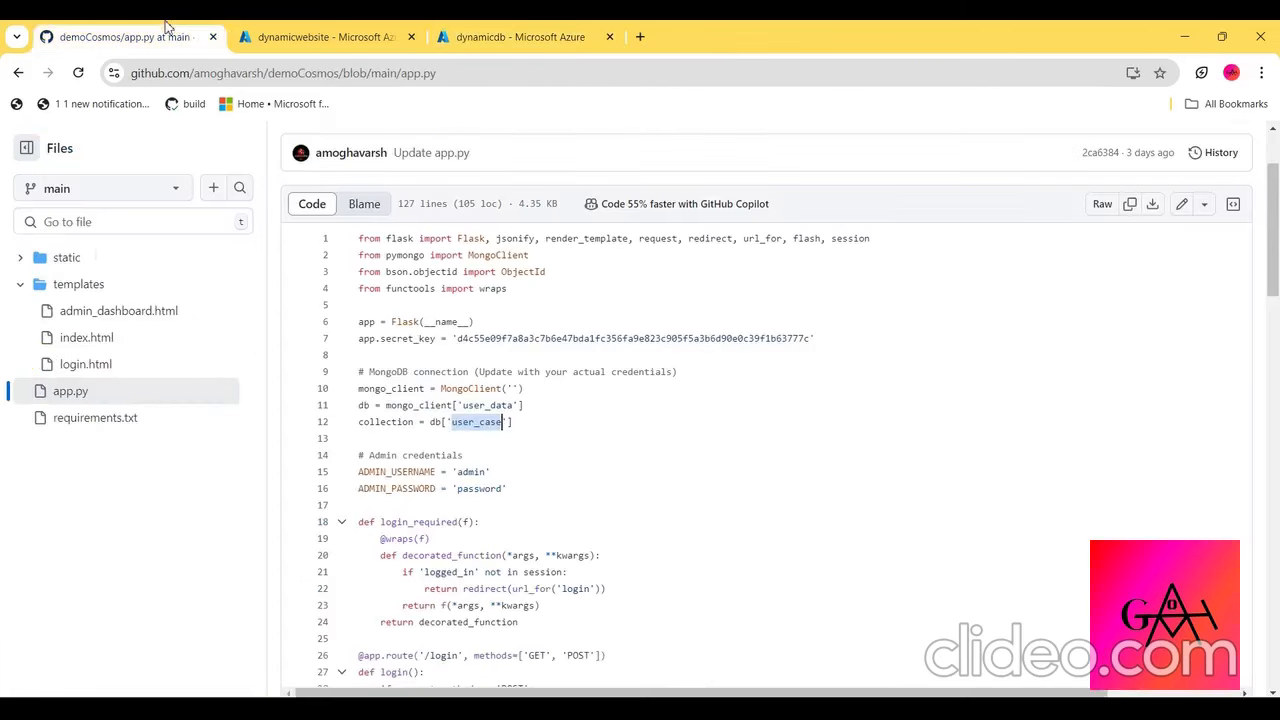
click(1182, 205)
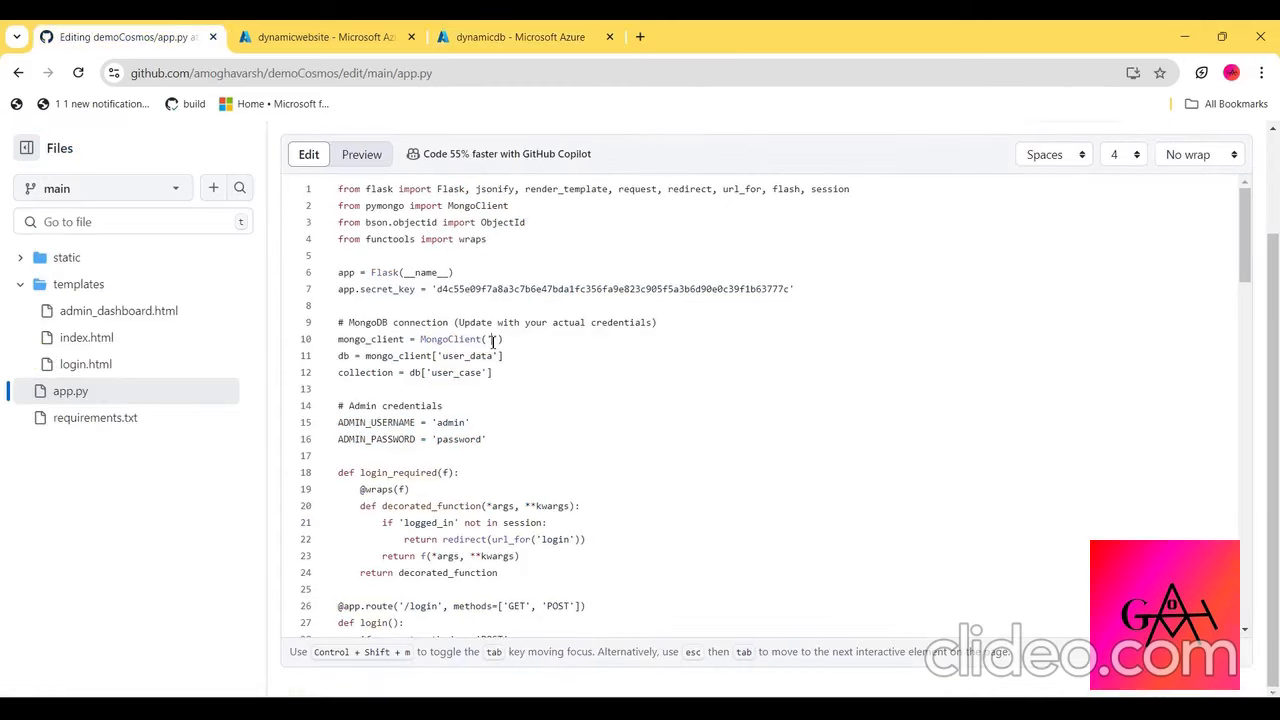
click(492, 341)
key(ctrl+v)
scroll(492, 341, left, 10)
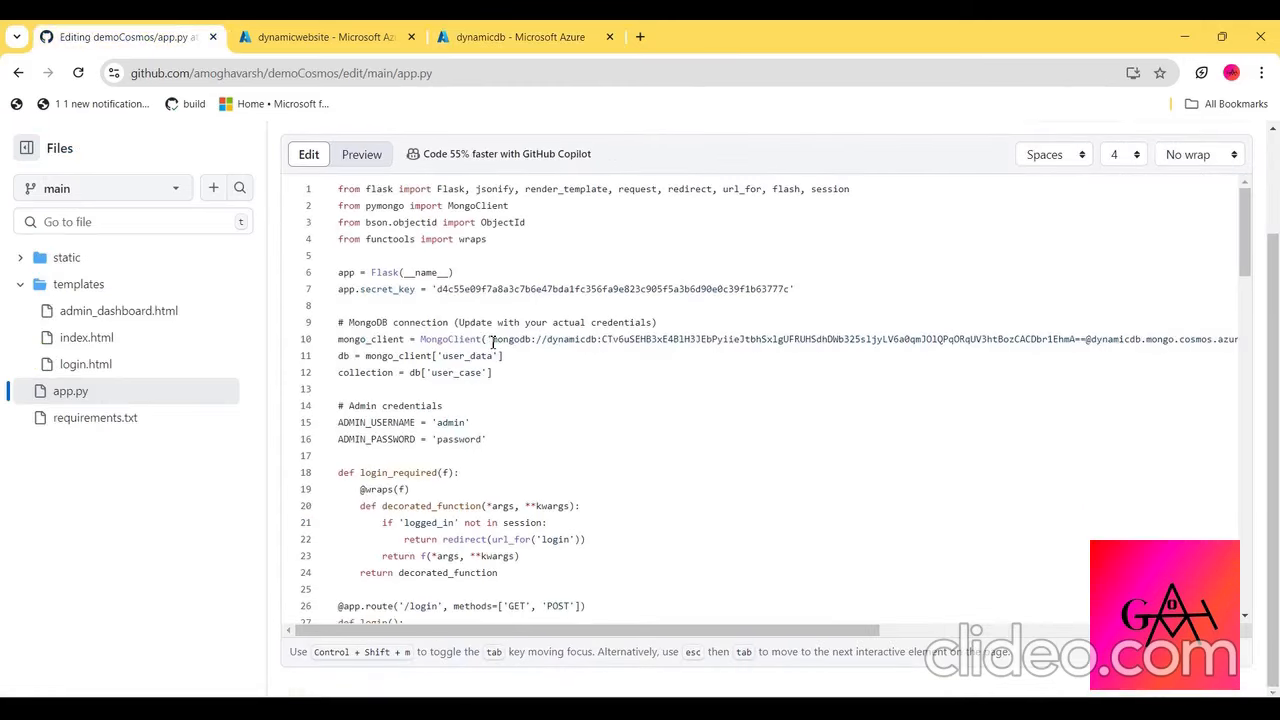
- Commit the app.py edit directly to the main branch with the message "Update app.py"
scroll(803, 462, up, 2)
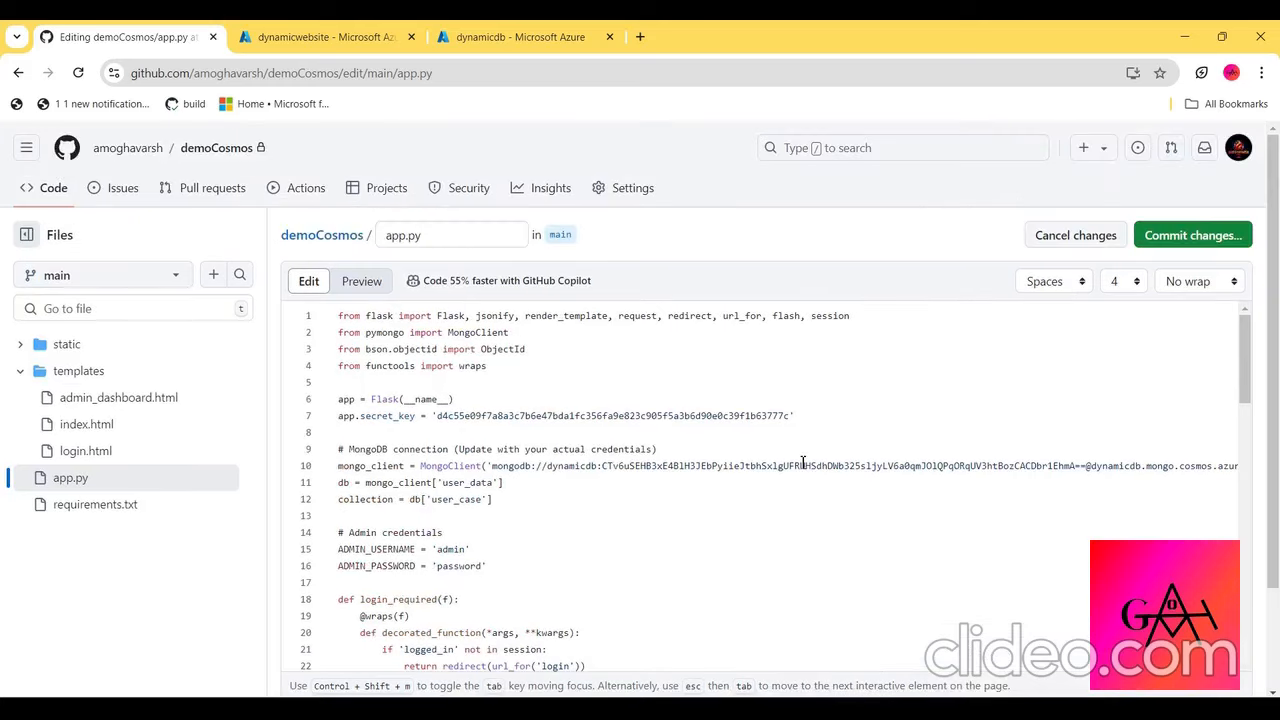
click(1192, 237)
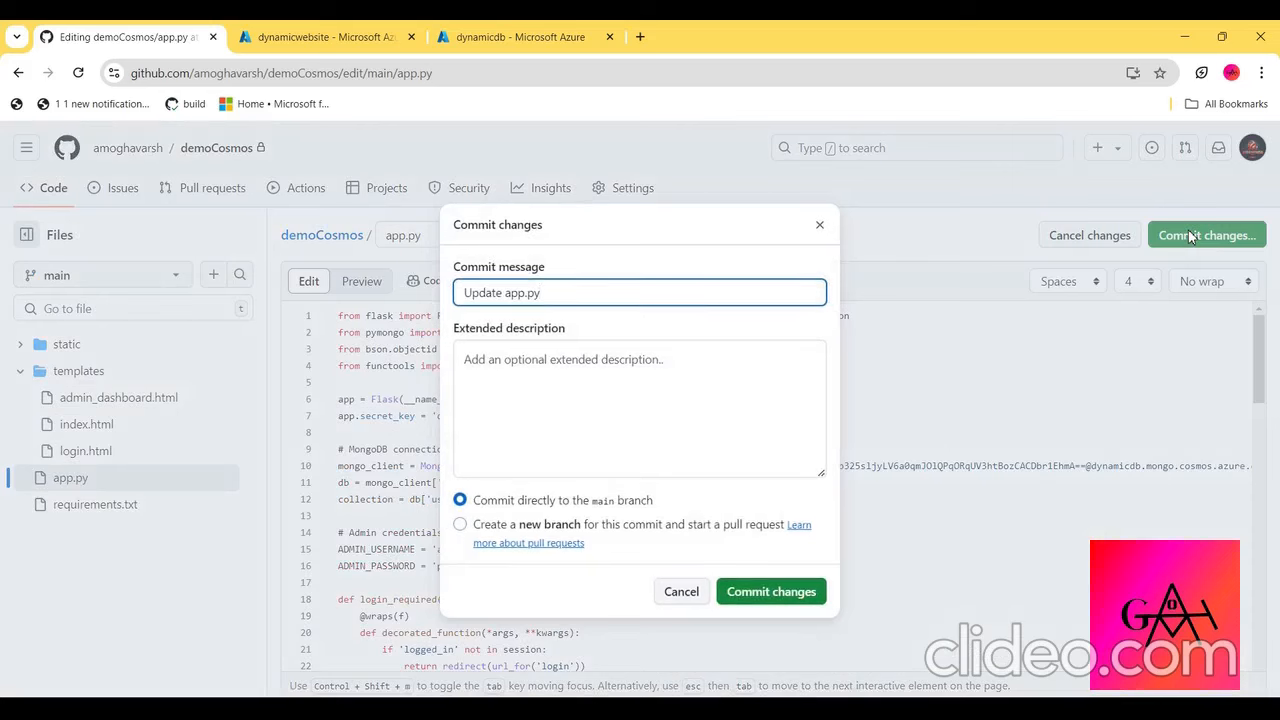
click(760, 592)
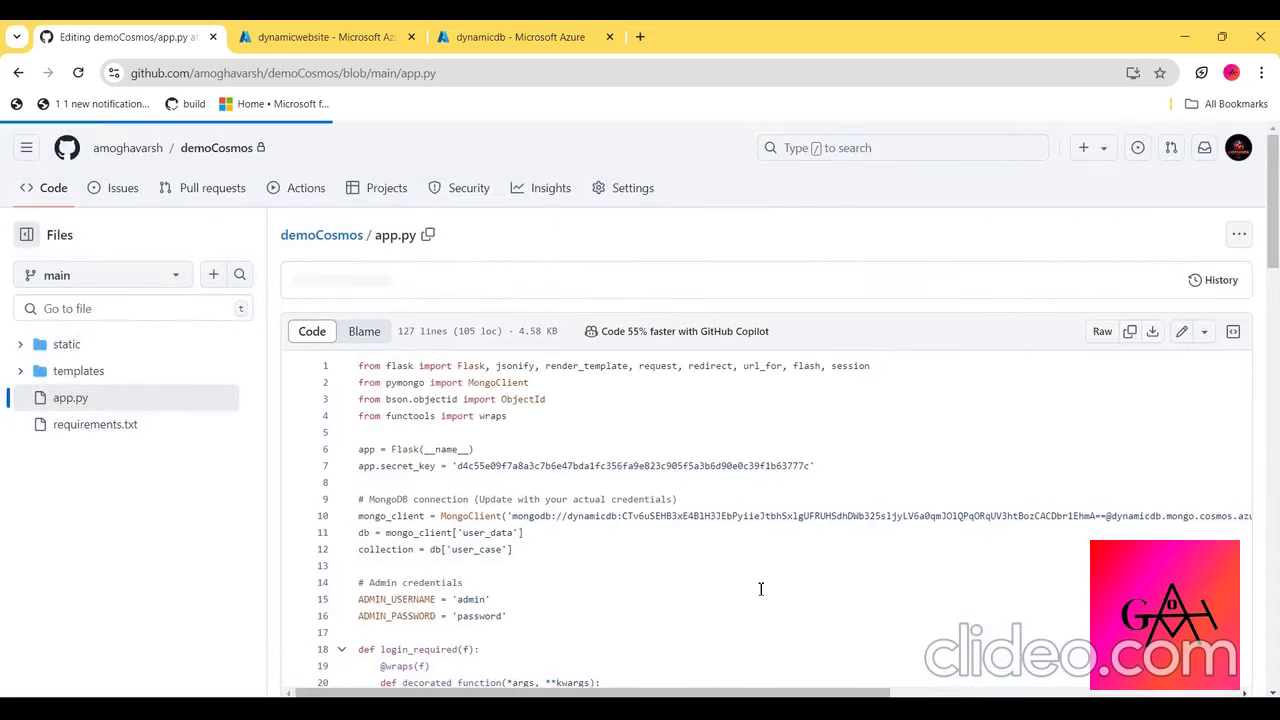
- Check the user_data database in dynamicdb's Data Explorer, refresh its tree, and expand the account's settings
click(455, 30)
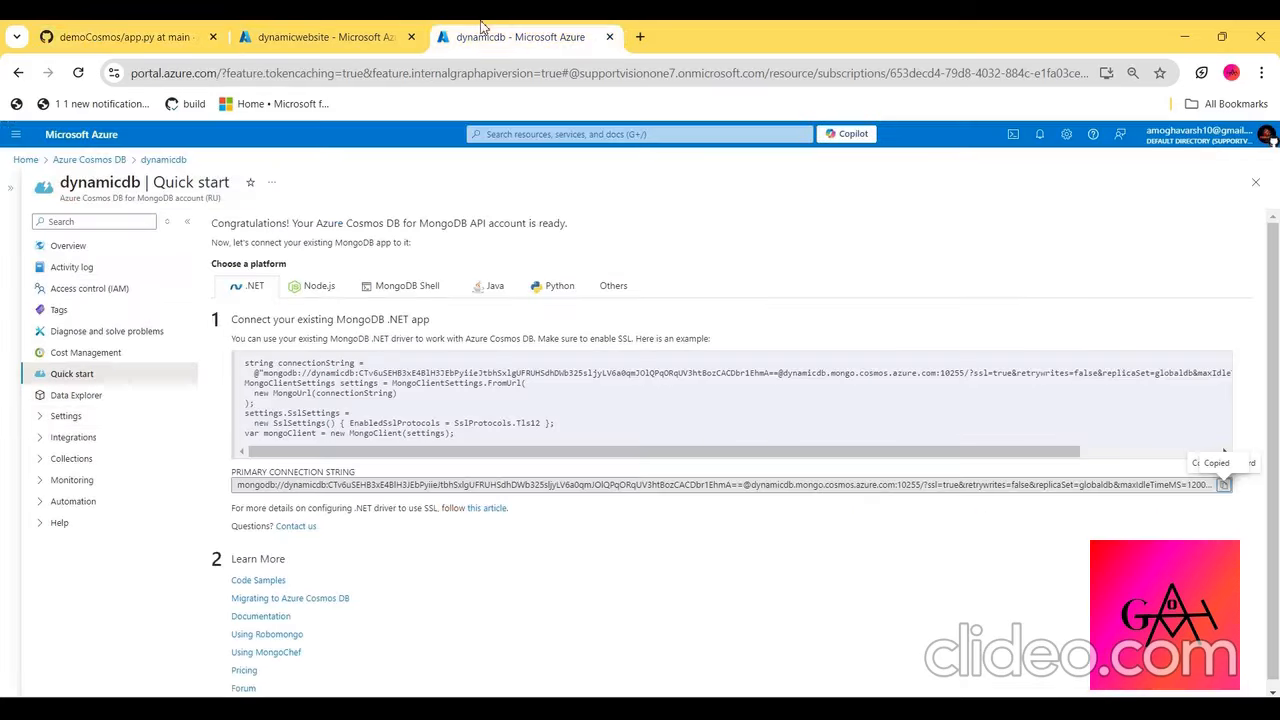
click(88, 396)
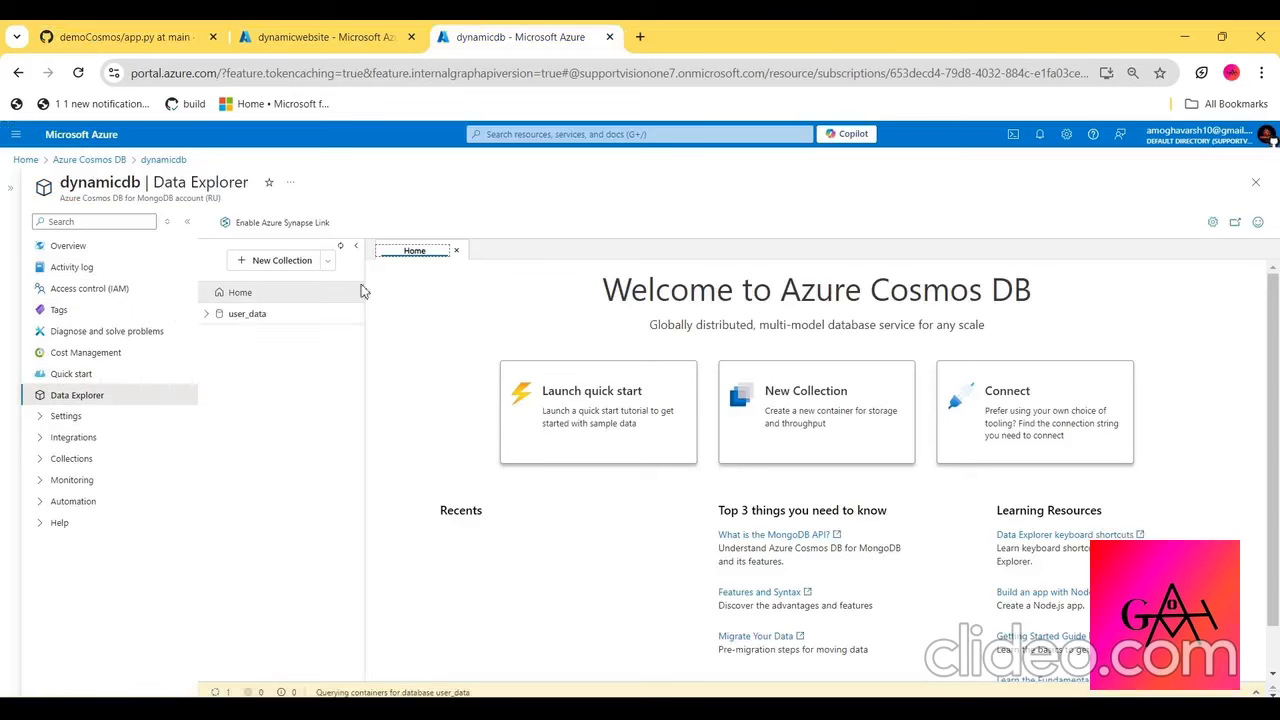
click(240, 318)
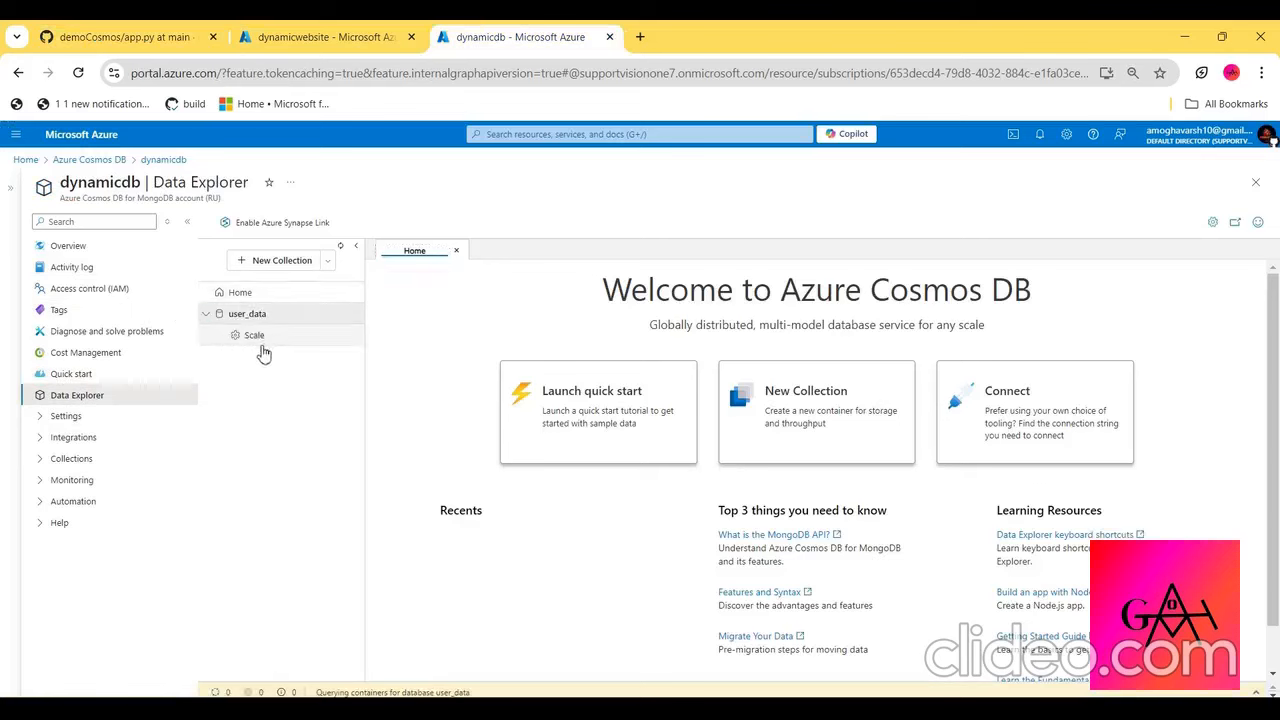
click(342, 248)
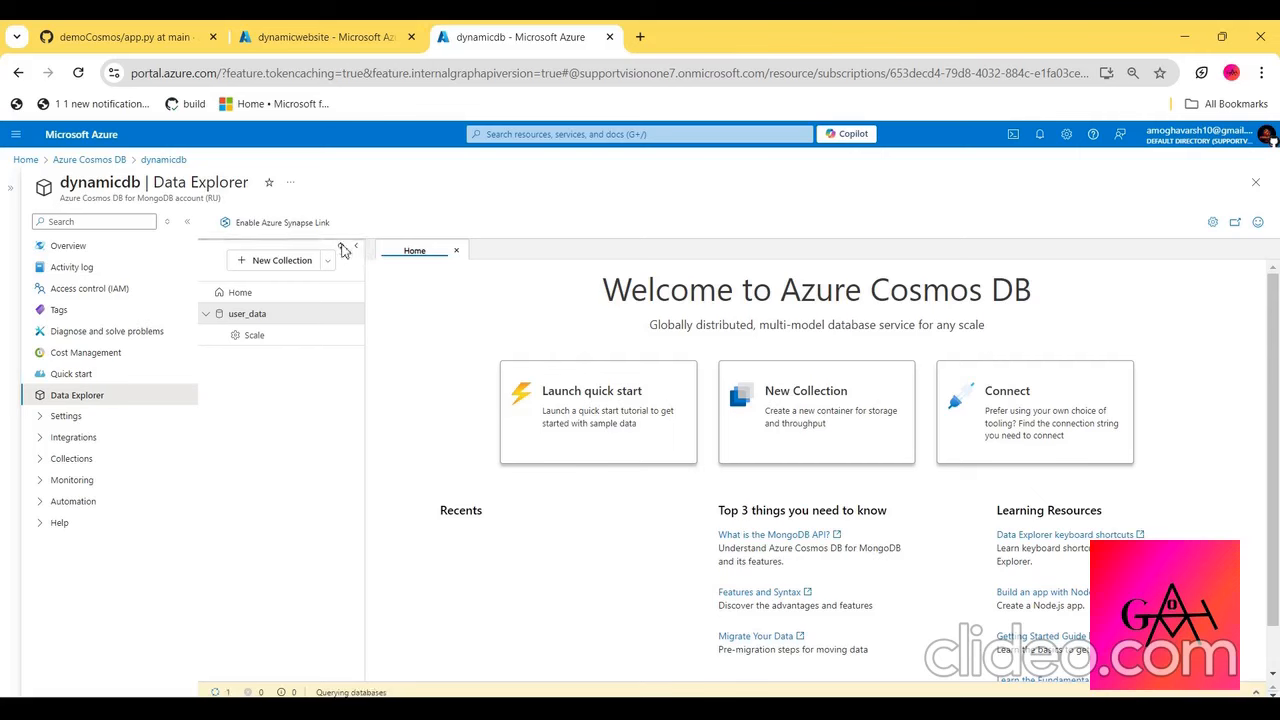
click(118, 420)
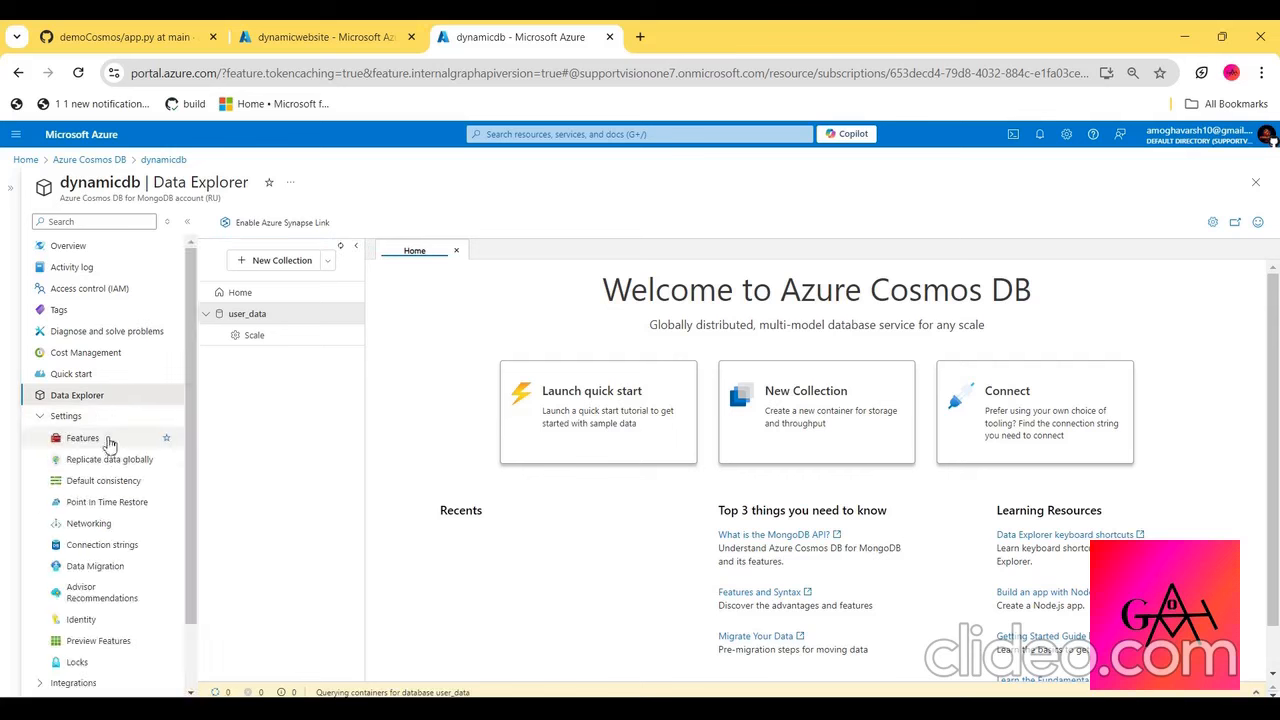
- Open the Deployment Center of the dynamicwebsite web app and set the code source to GitHub
click(326, 36)
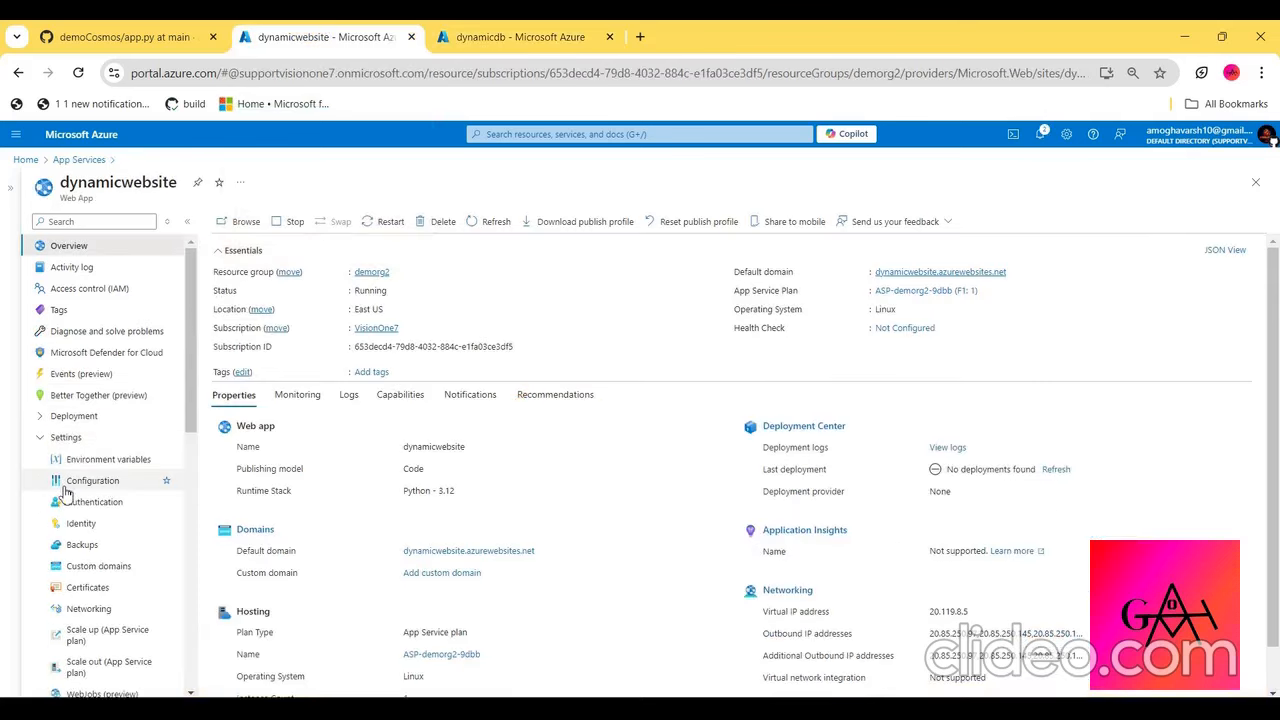
scroll(64, 490, down, 2)
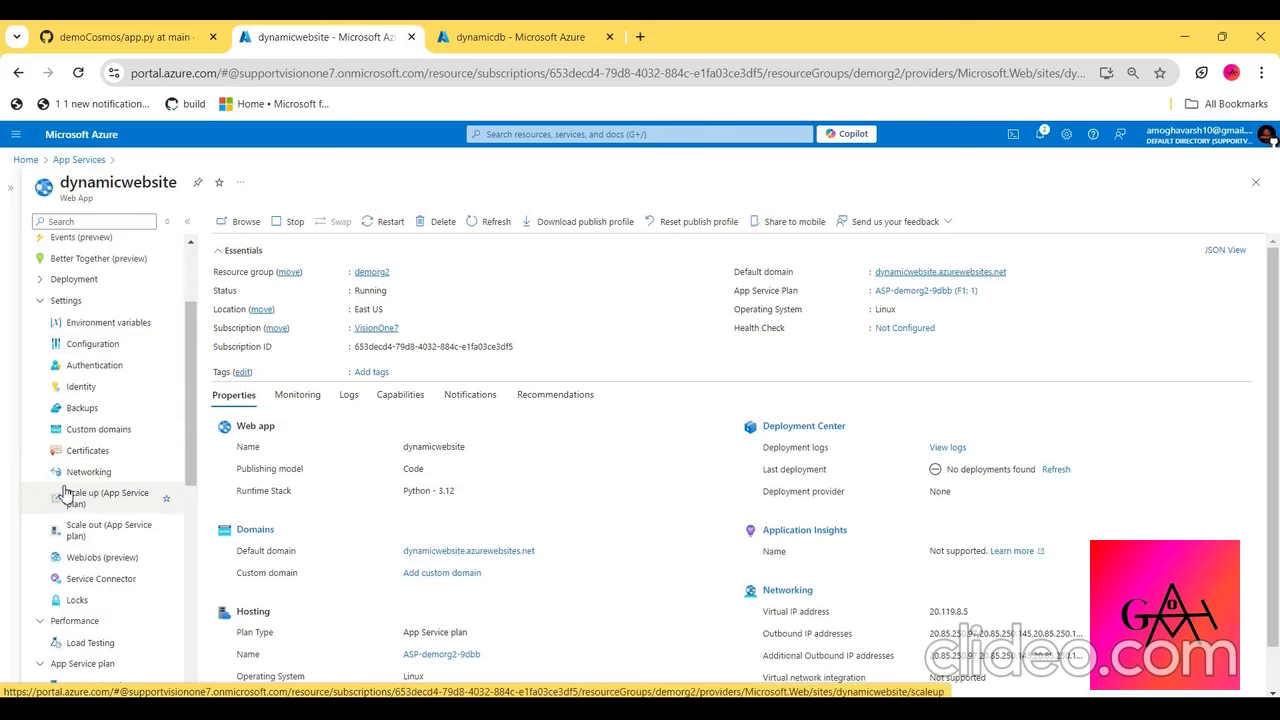
click(87, 284)
click(133, 322)
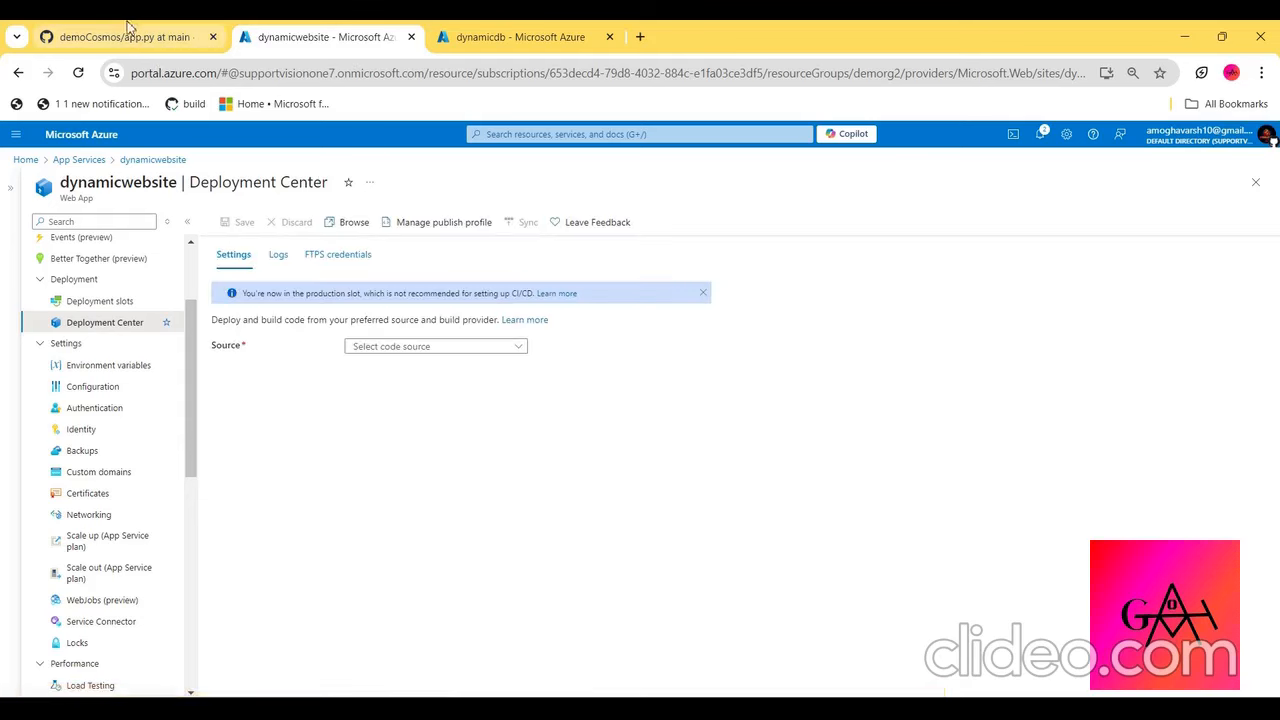
click(404, 350)
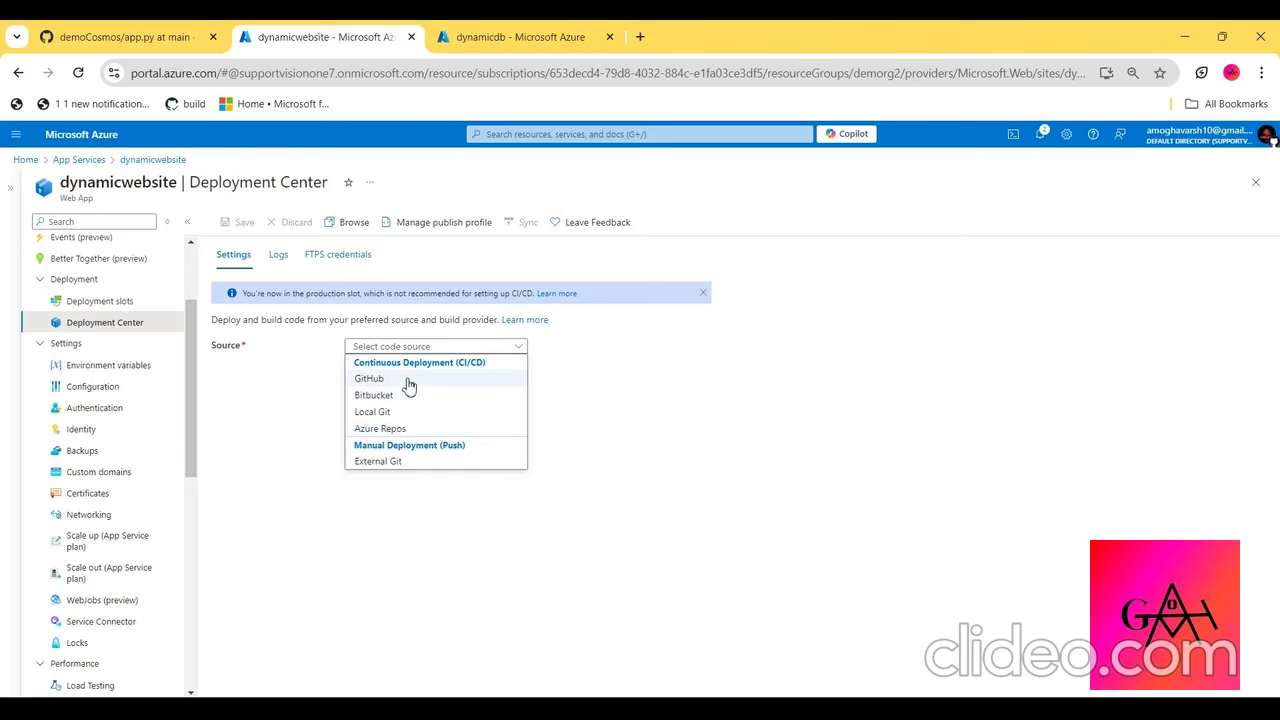
click(370, 379)
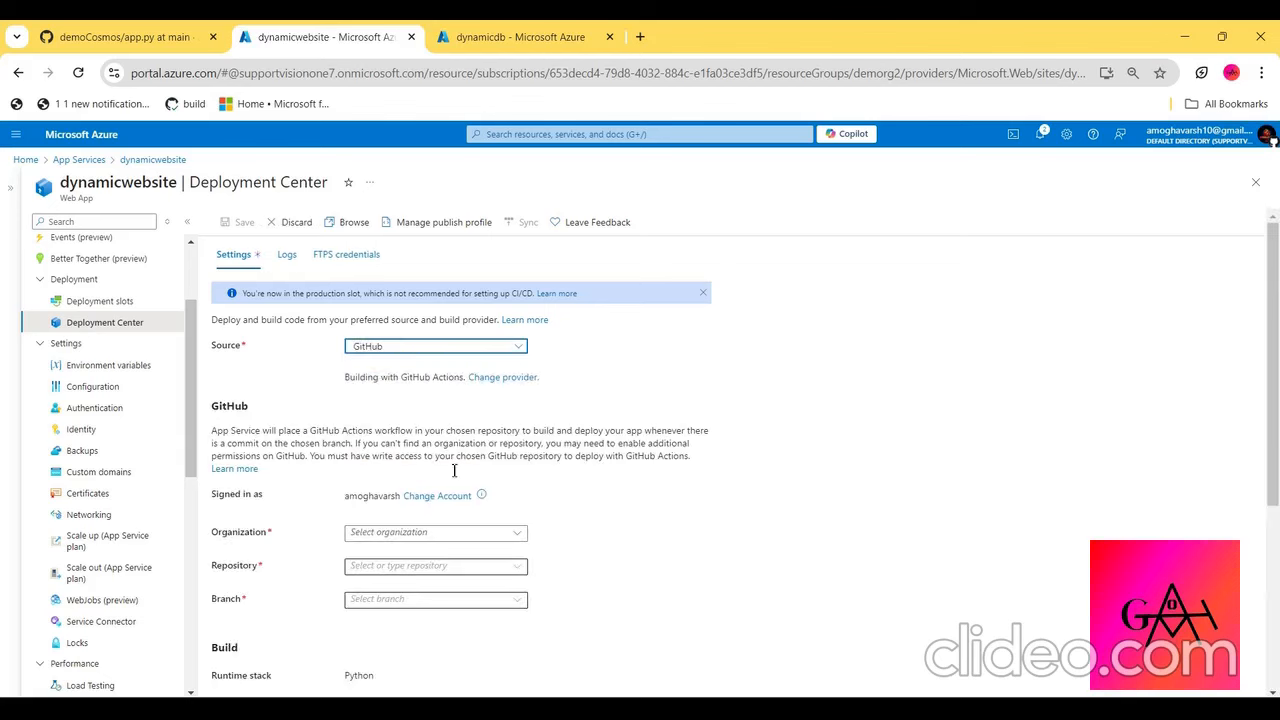
- Select the signed-in account's GitHub organization, the demoCosmos repository and the main branch for the deployment
click(521, 536)
click(478, 556)
click(518, 567)
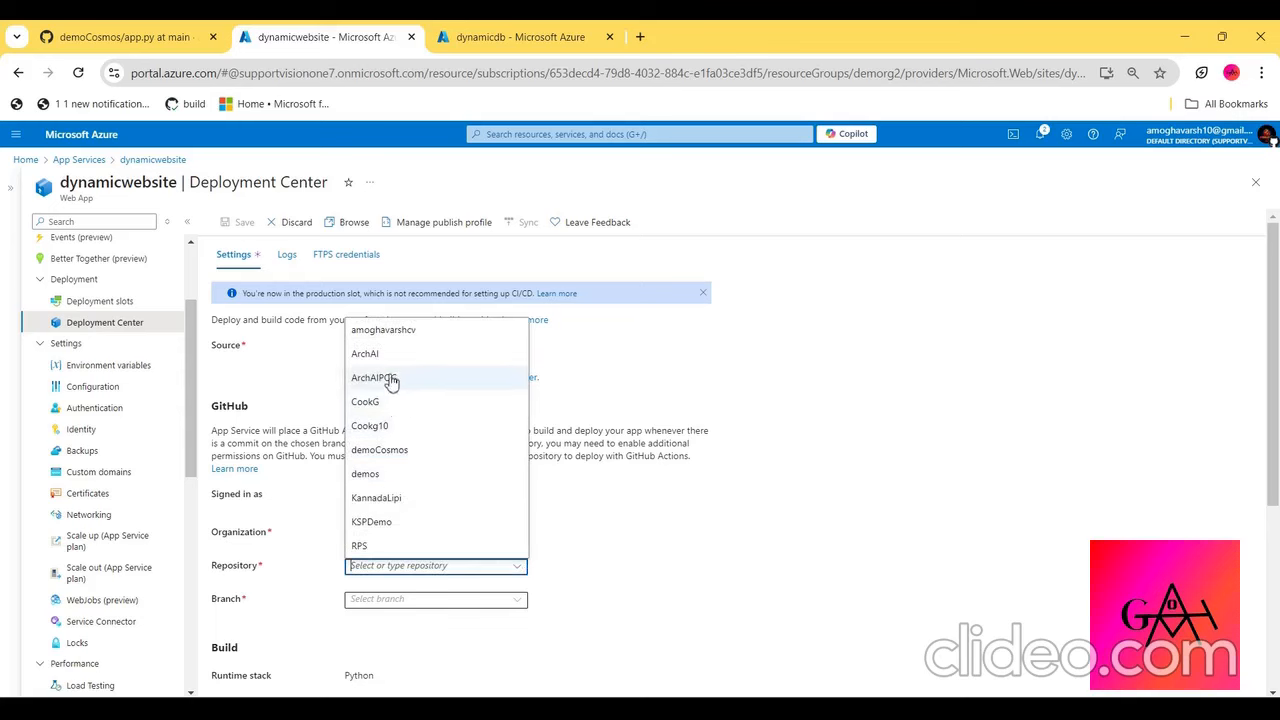
click(466, 450)
scroll(527, 482, down, 2)
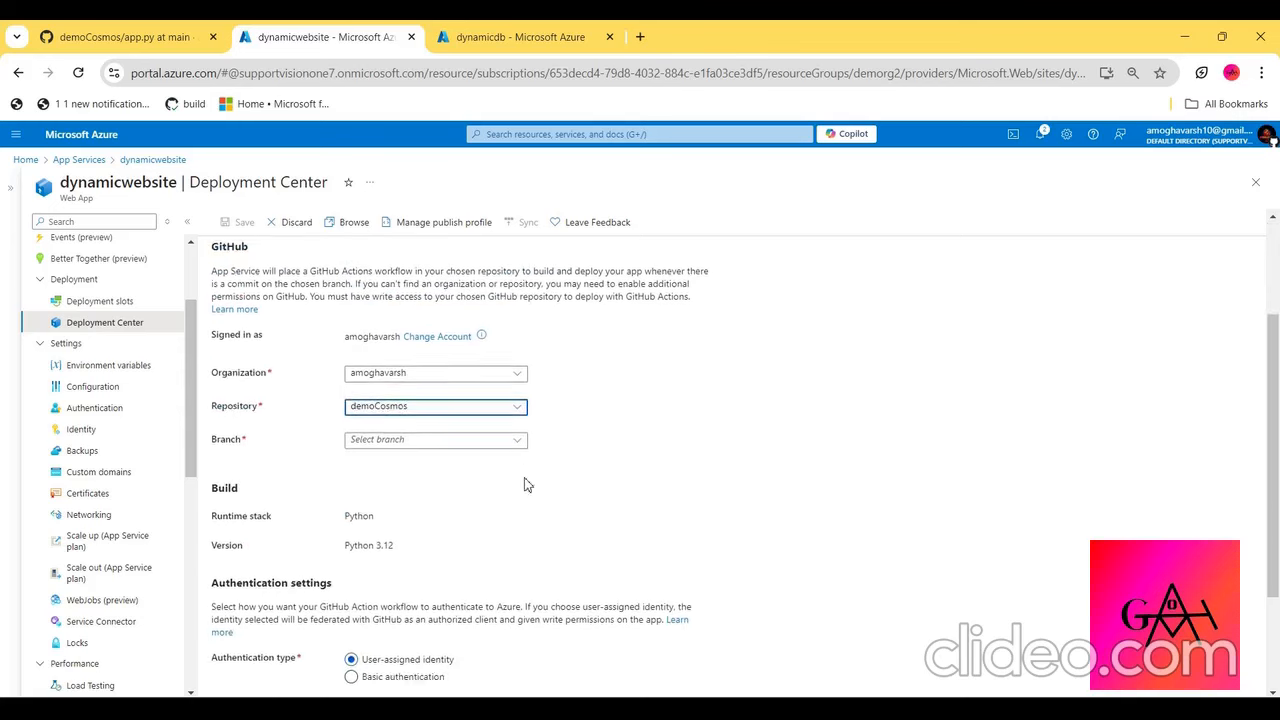
click(505, 436)
click(479, 456)
scroll(479, 458, down, 2)
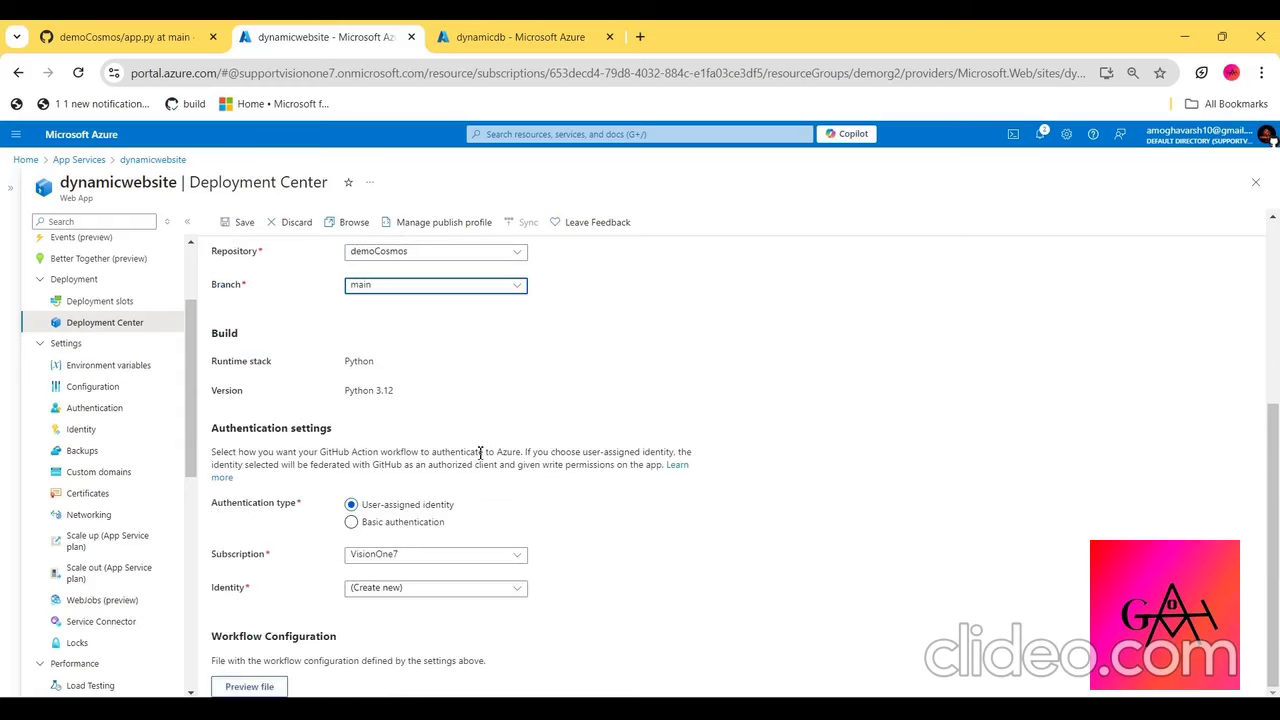
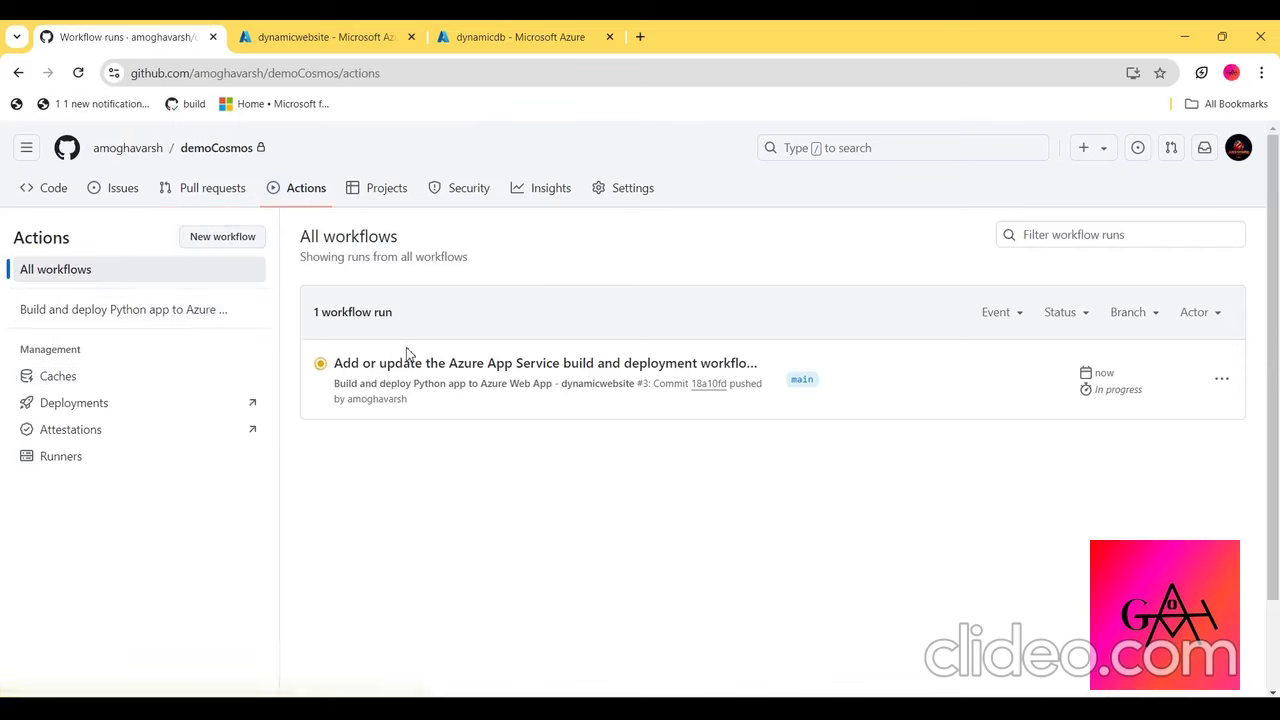
- Open the running build and deployment workflow run in demoCosmos and check its deploy job log
click(416, 360)
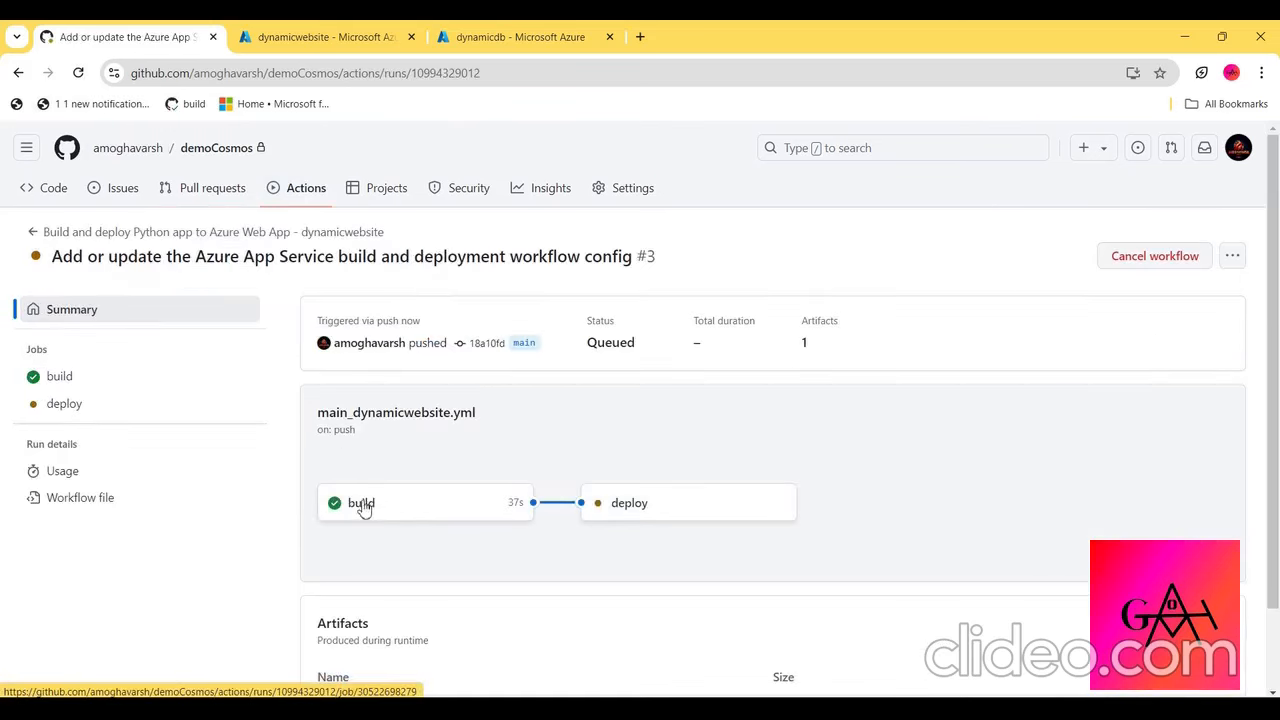
click(646, 509)
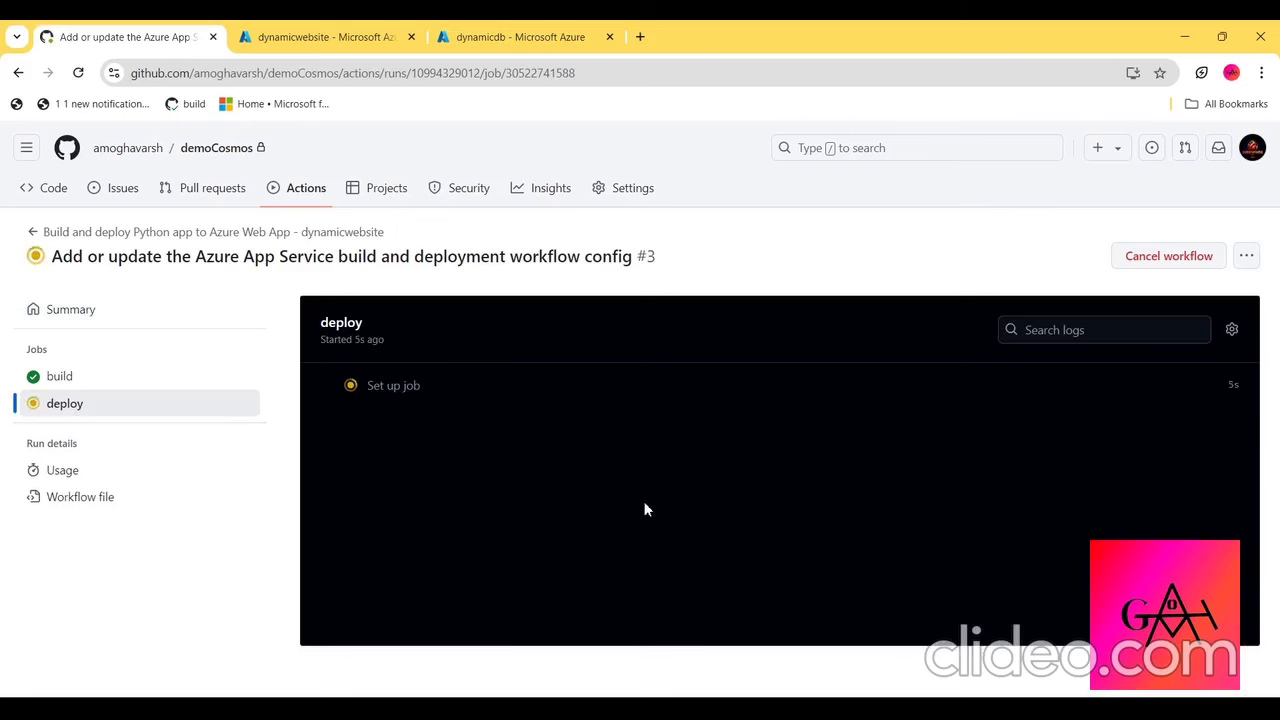
scroll(521, 535, down, 2)
scroll(521, 527, up, 2)
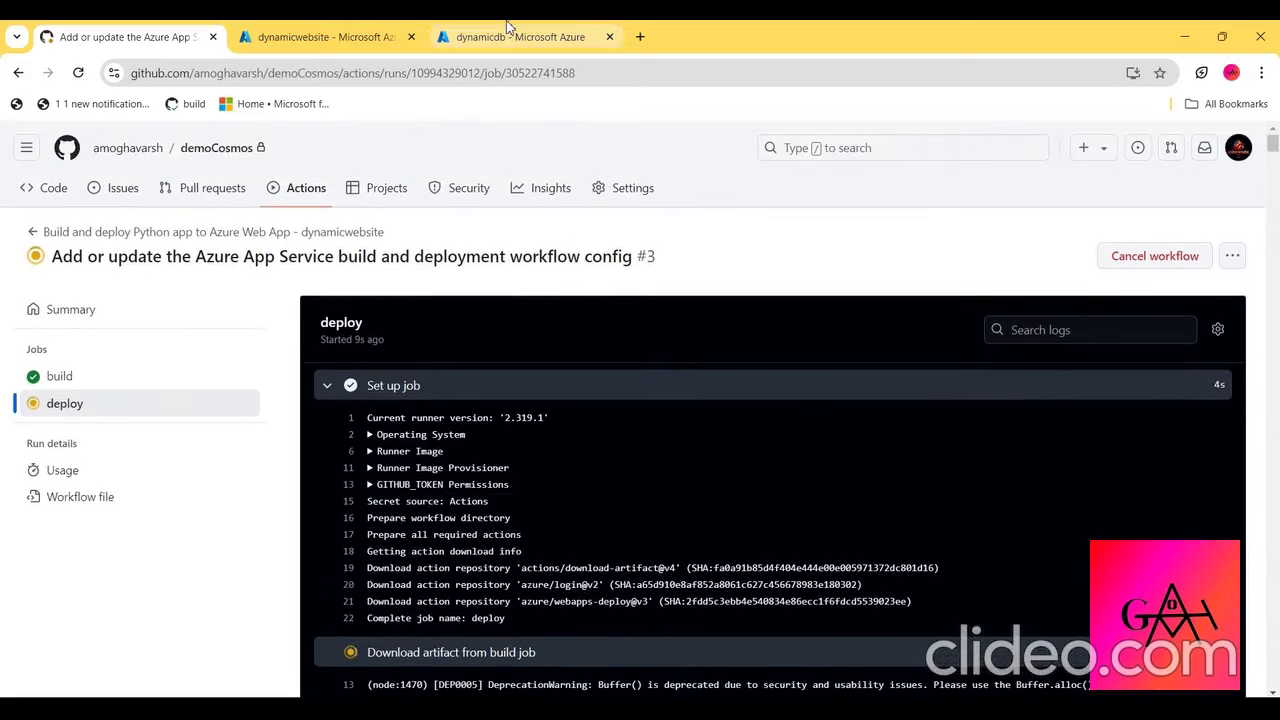
- Review dynamicdb's Quick start connection samples for .NET, Node.js, MongoDB Shell and Java, and check its Features page
click(507, 26)
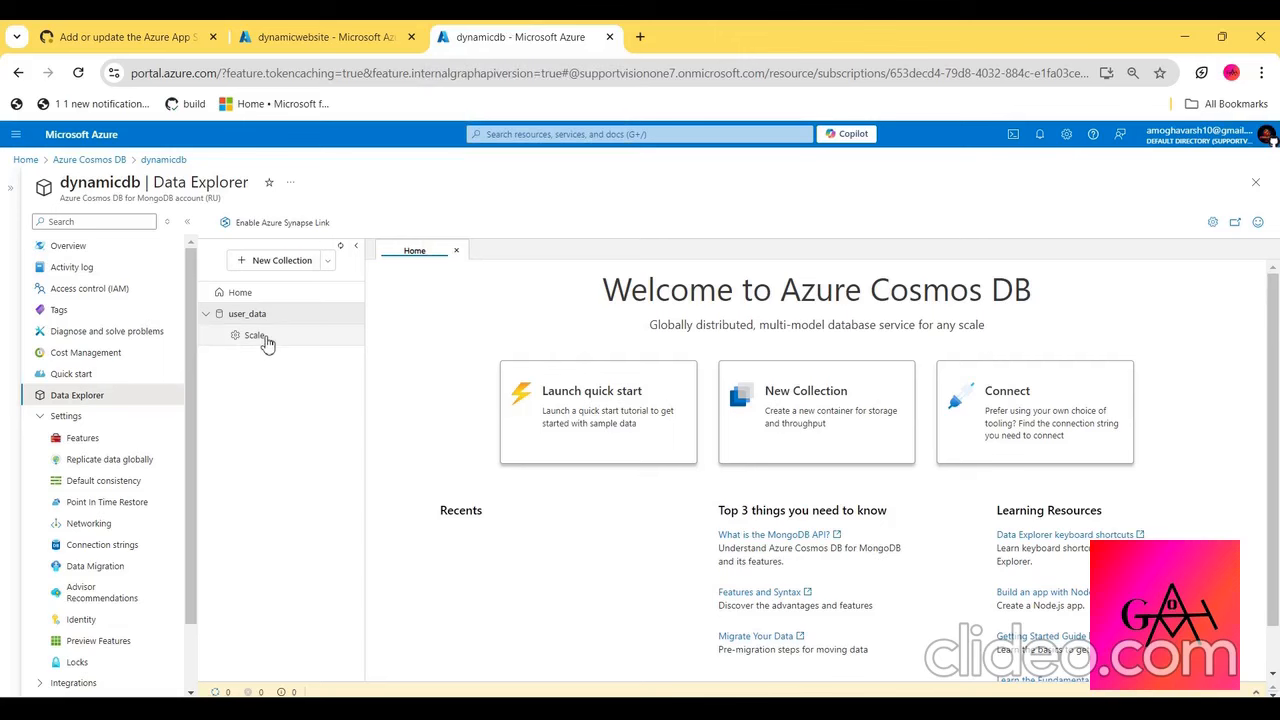
click(88, 373)
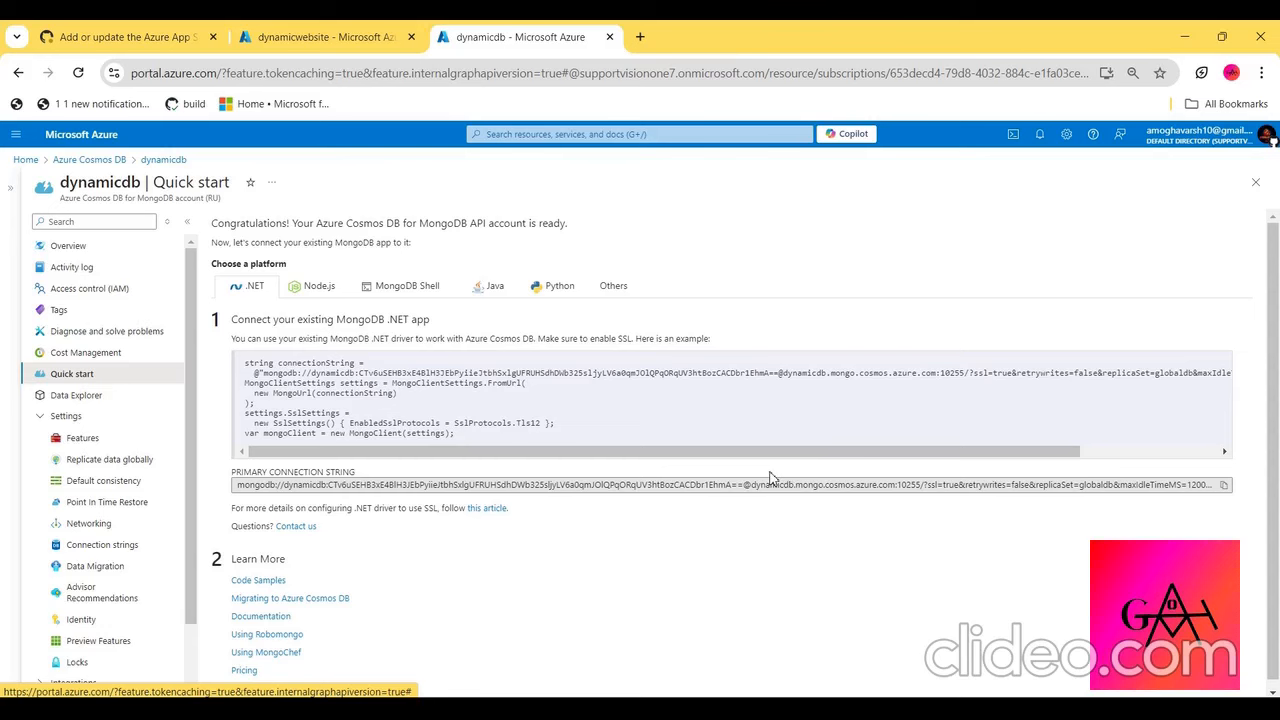
click(333, 290)
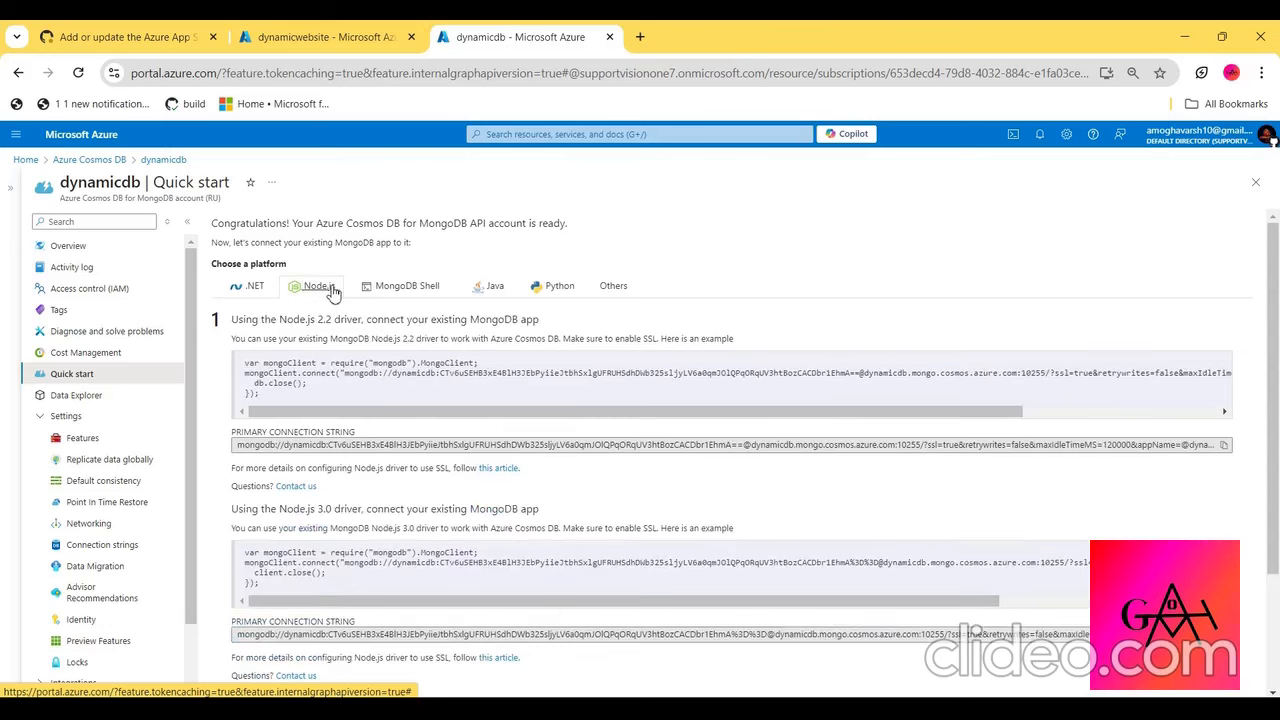
click(419, 300)
click(493, 295)
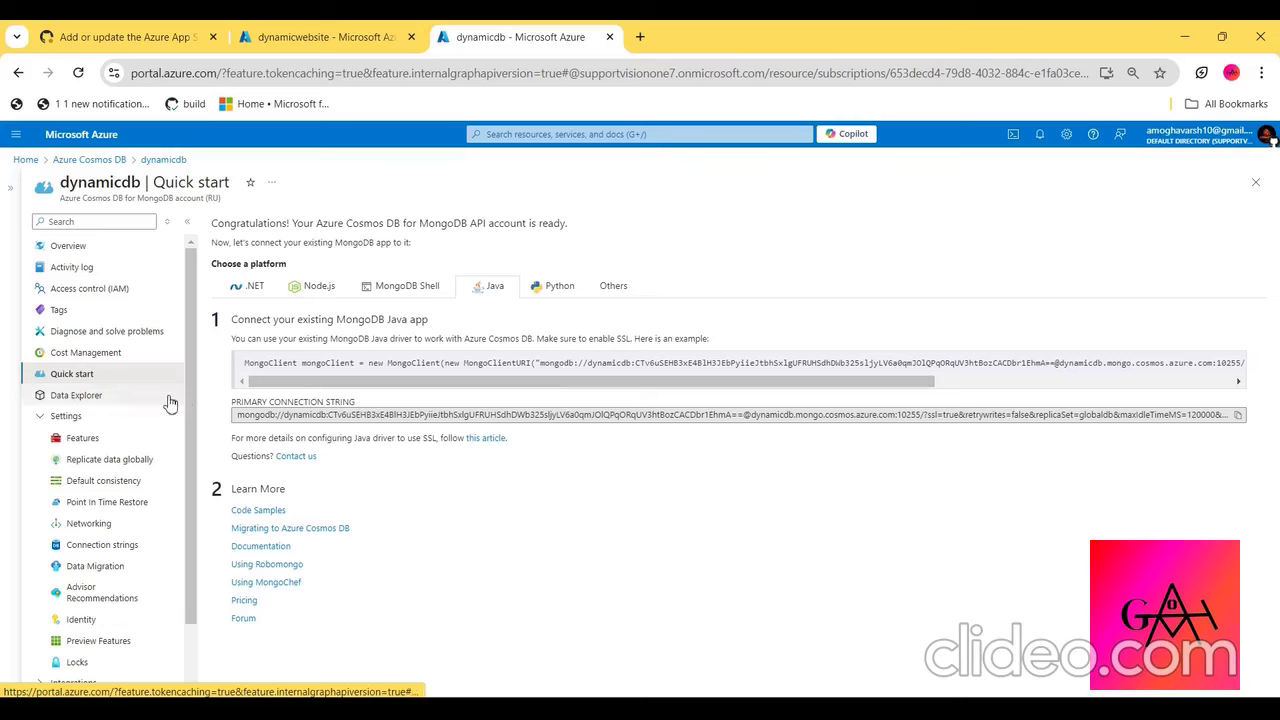
click(72, 398)
click(90, 440)
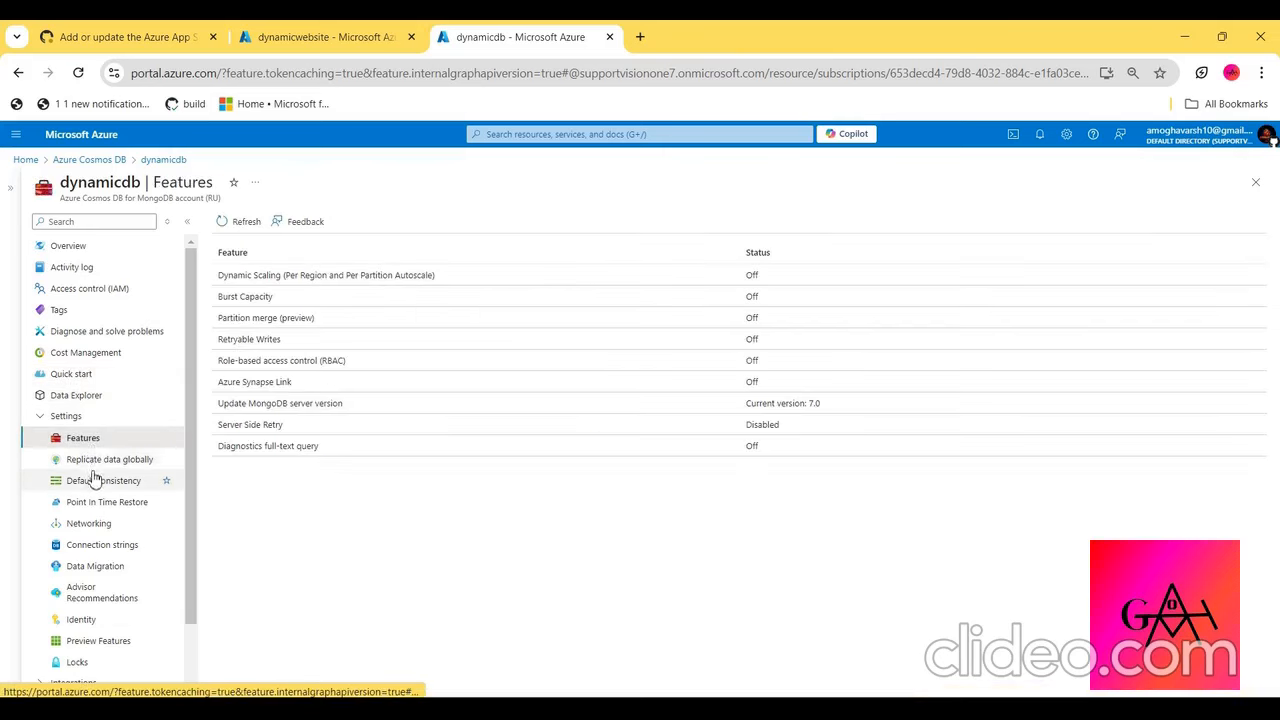
- Review dynamicdb's Point In Time Restore options and backup policy, and list the same-account restore events for the user_data database
click(93, 508)
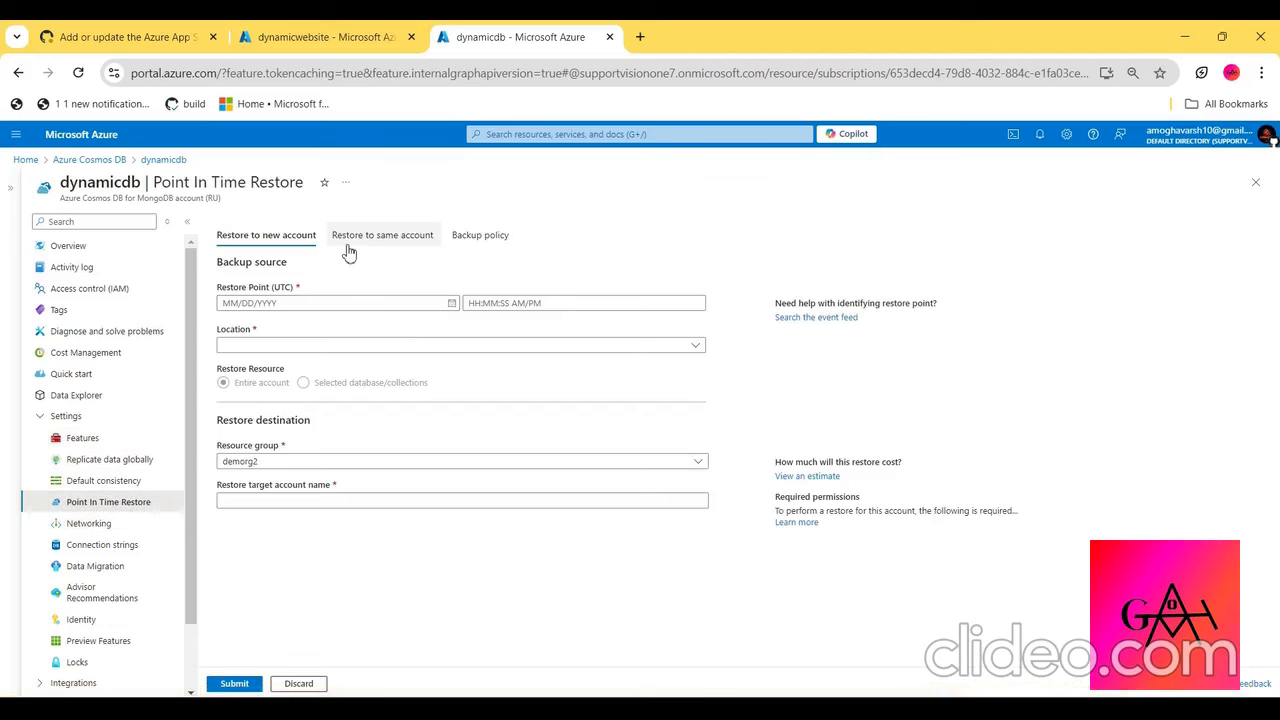
click(349, 250)
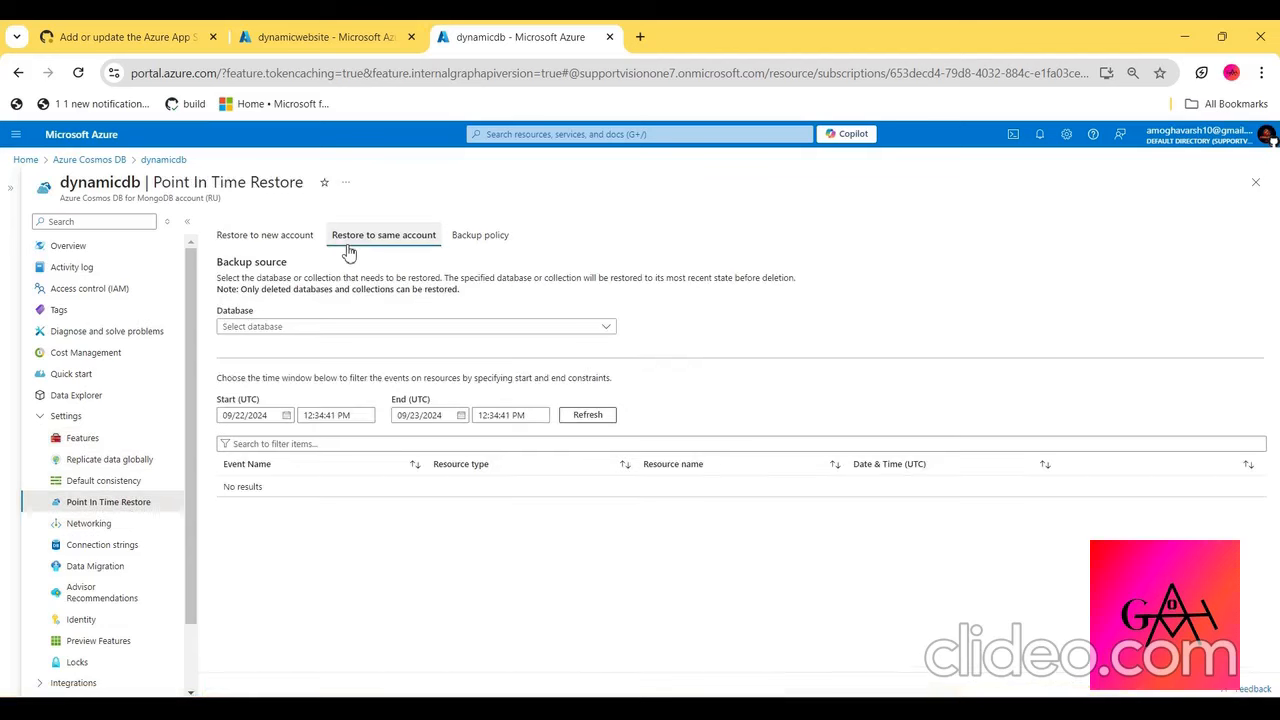
click(494, 244)
click(400, 236)
click(465, 240)
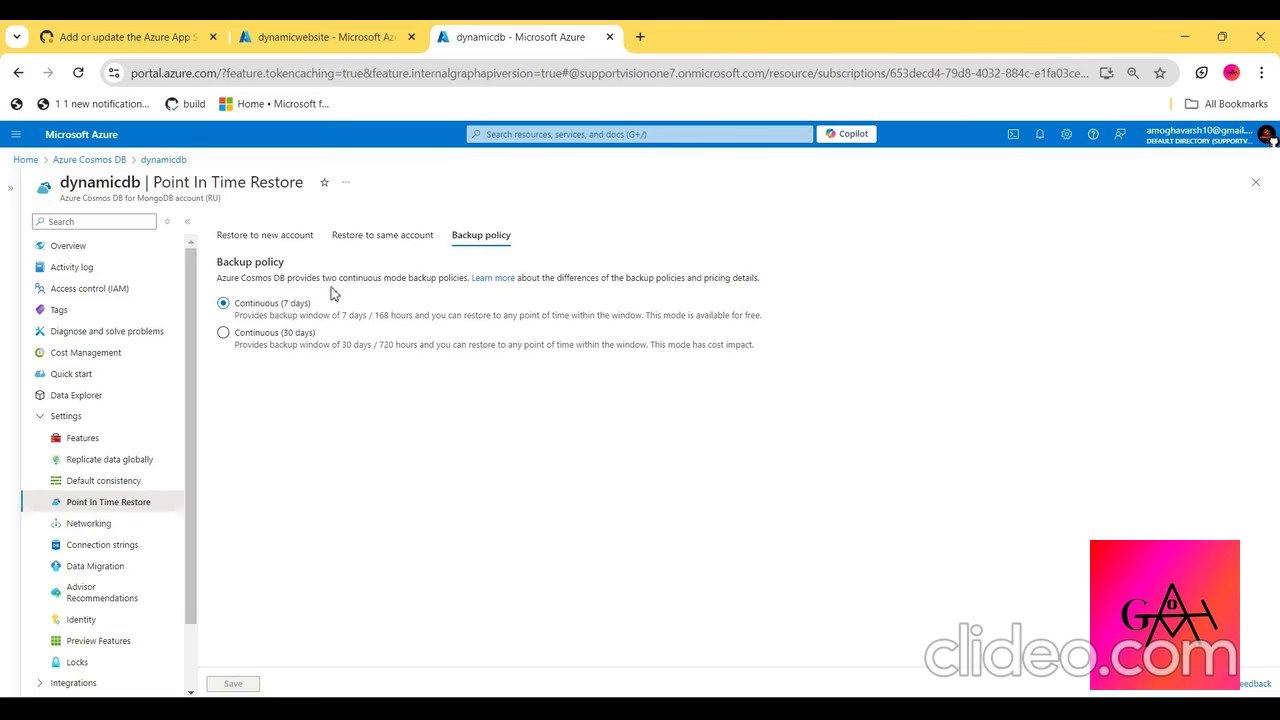
click(385, 236)
click(323, 330)
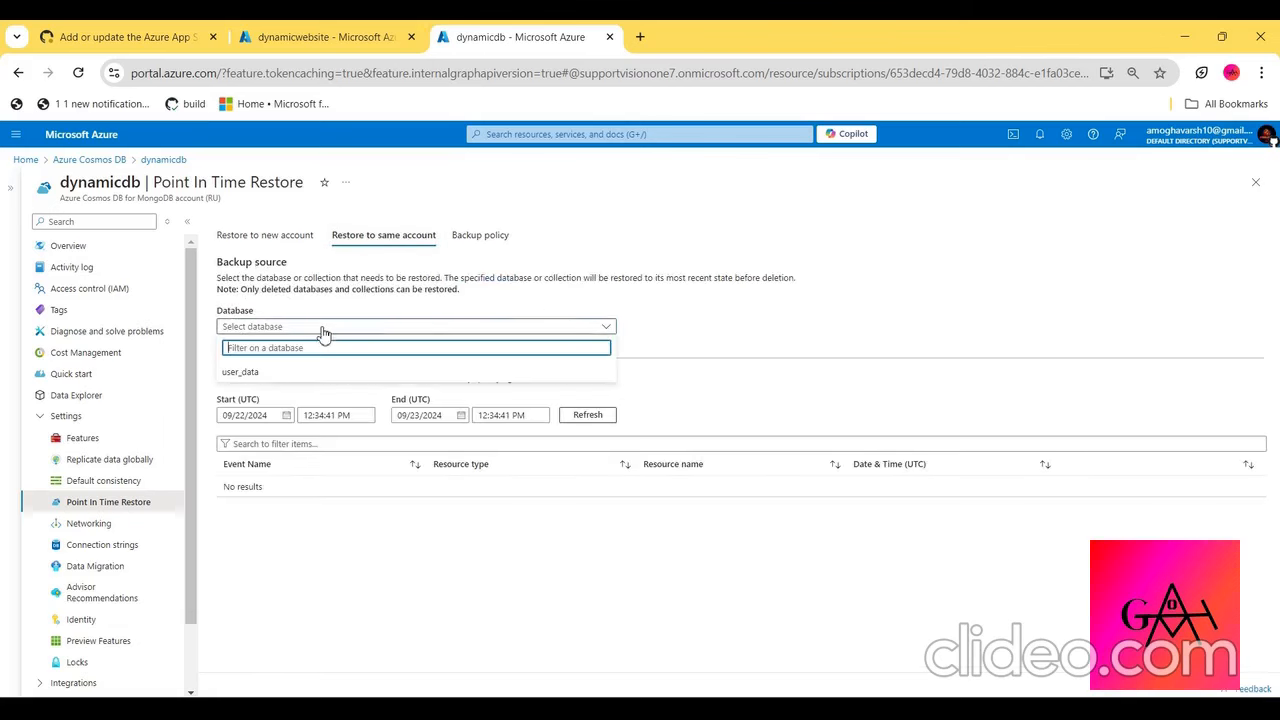
click(240, 372)
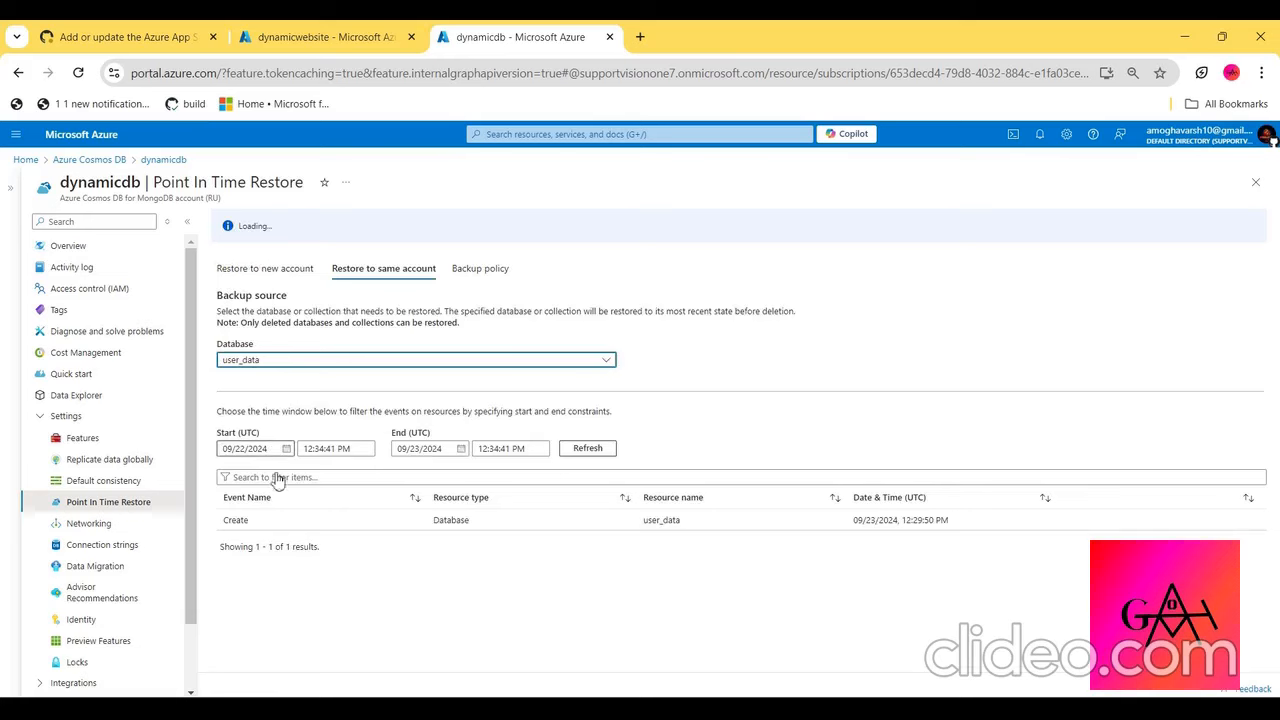
- Check the public and private access settings on dynamicdb's Networking page
click(97, 525)
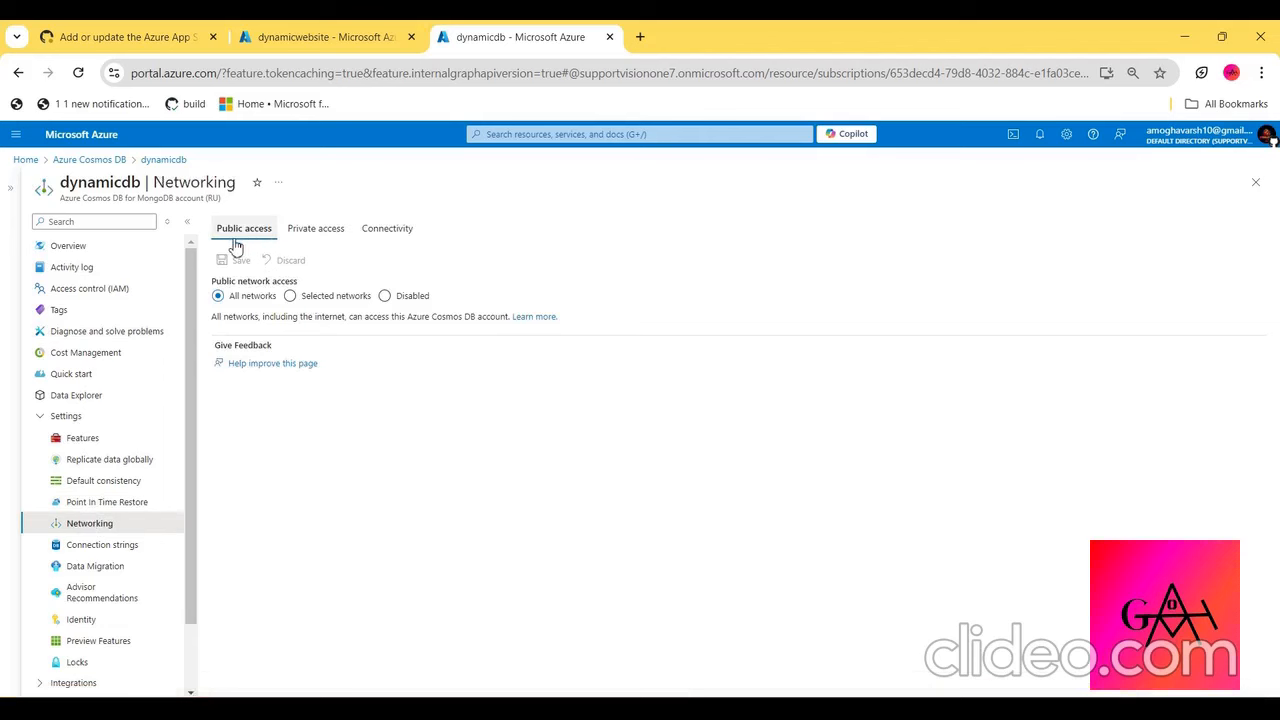
click(320, 234)
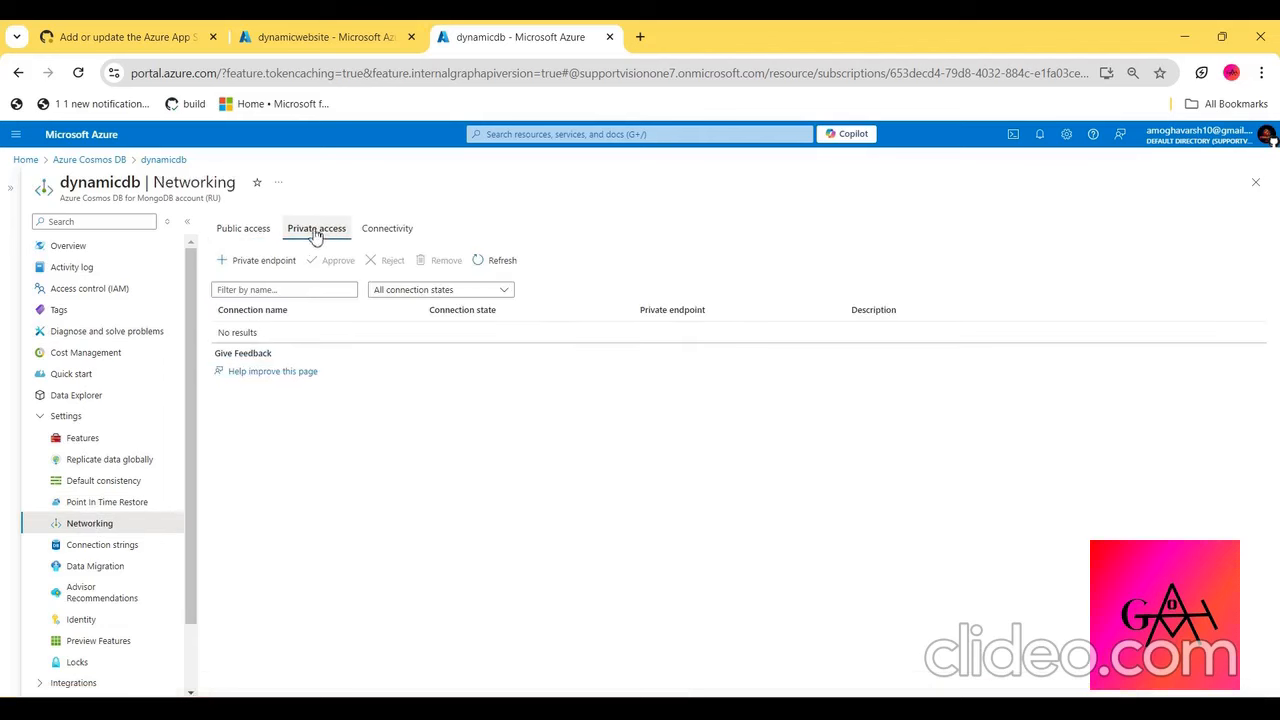
click(257, 228)
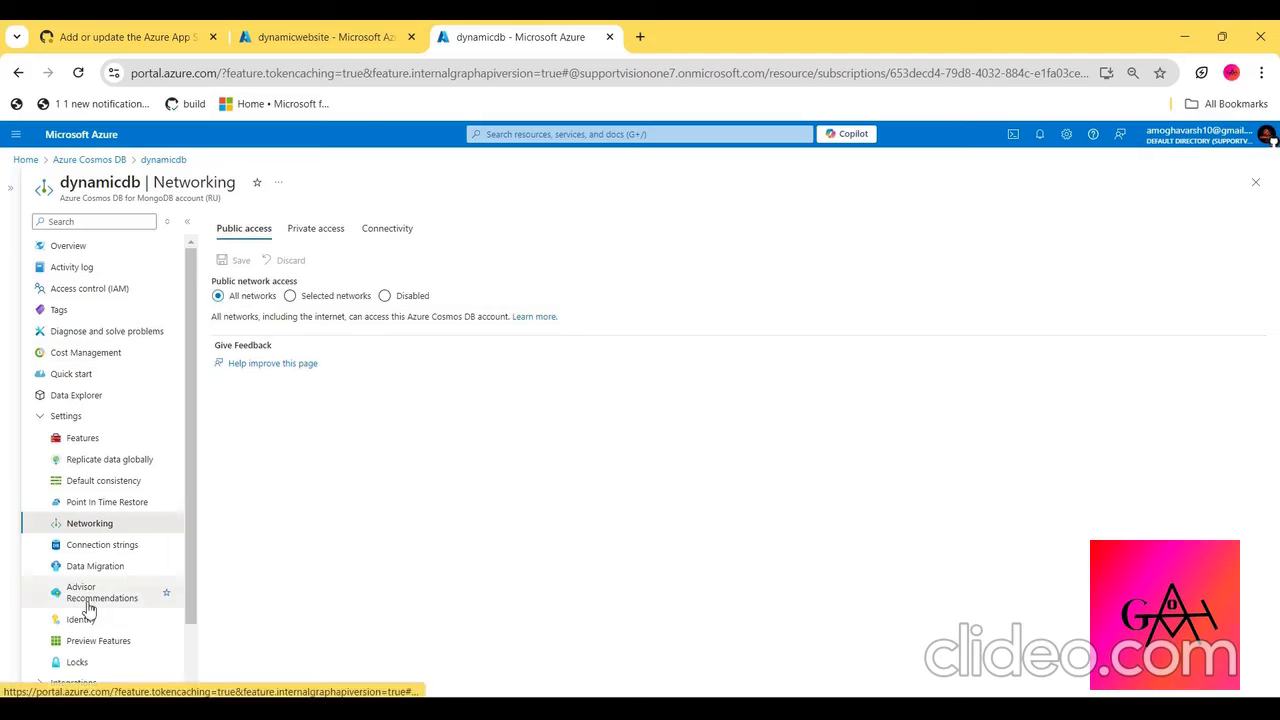
- Check dynamicdb's Identity page, expand its Integrations and Collections groups, and view the collections' Scale page
scroll(87, 606, down, 2)
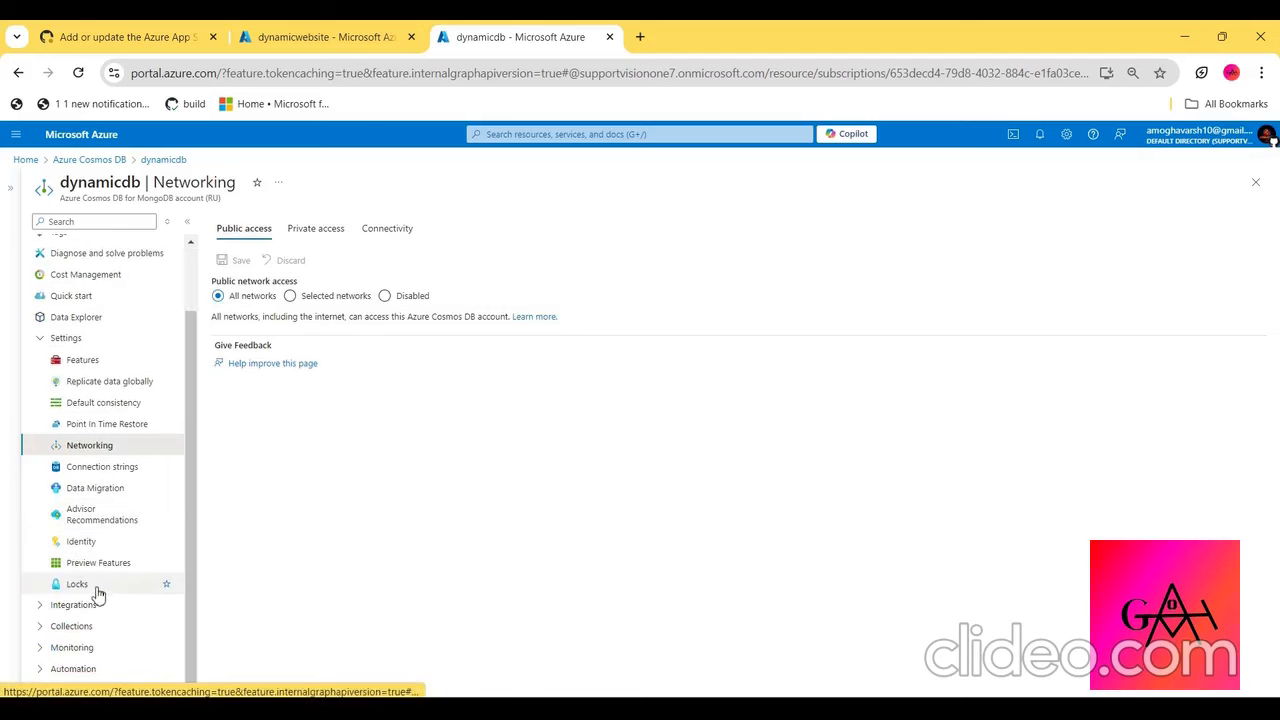
click(79, 545)
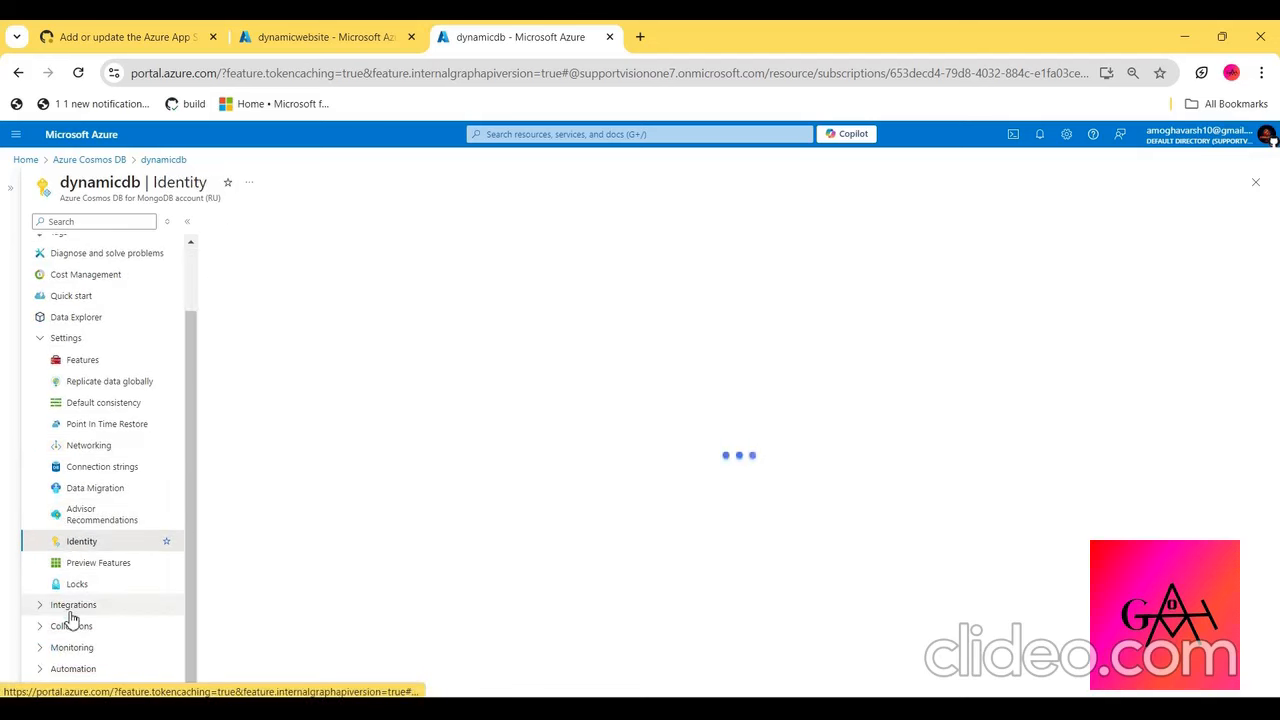
click(74, 606)
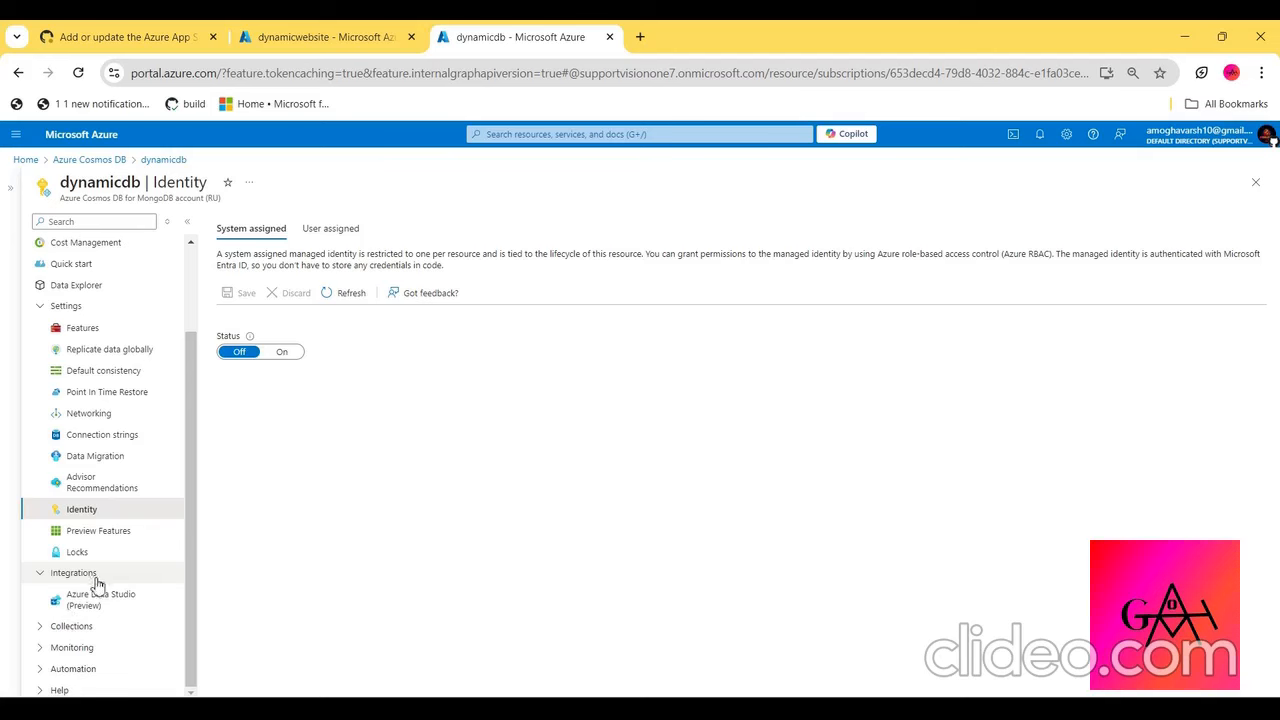
click(92, 627)
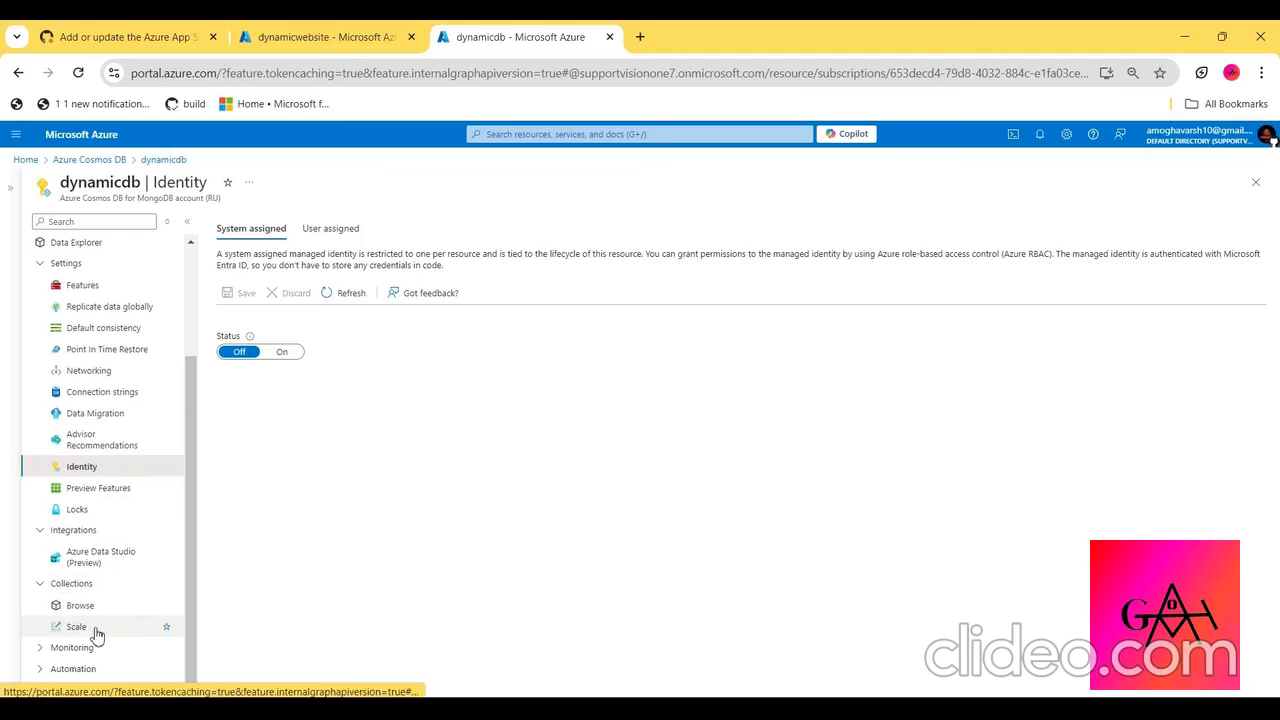
click(96, 632)
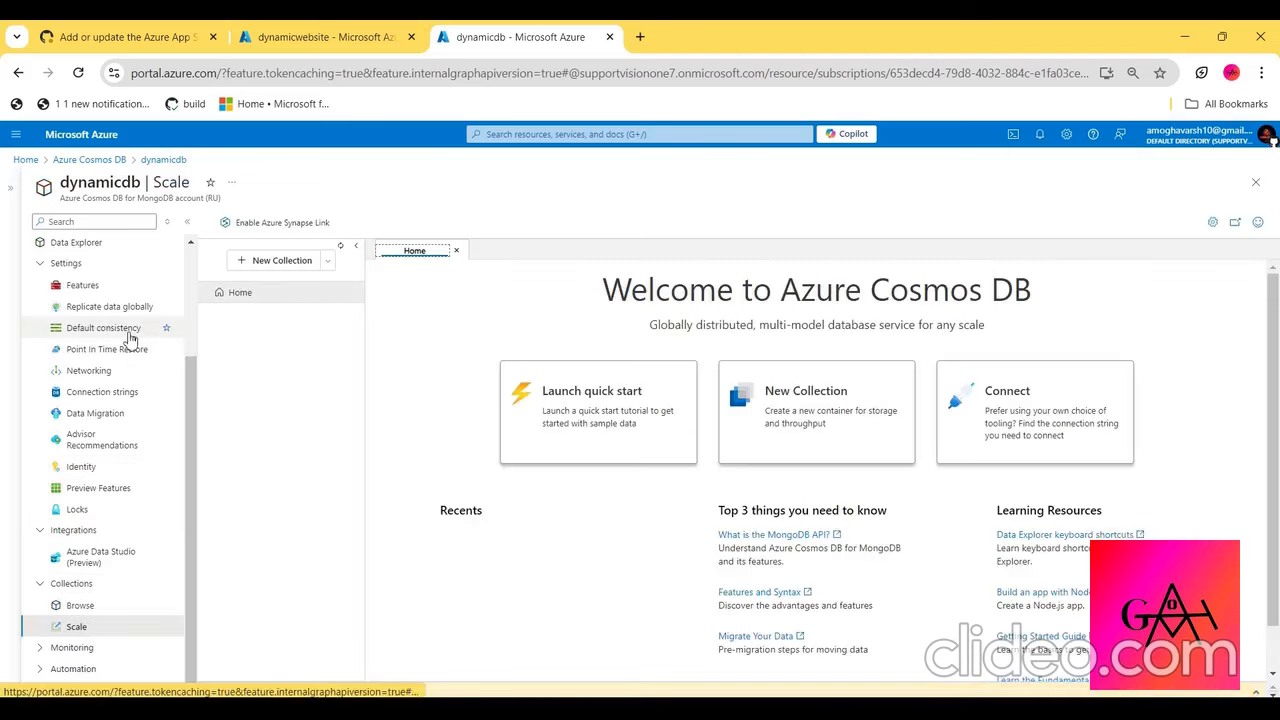
- Examine the Autoscale and Manual throughput options in the user_data database's Scale settings in Data Explorer, without saving
scroll(128, 338, up, 3)
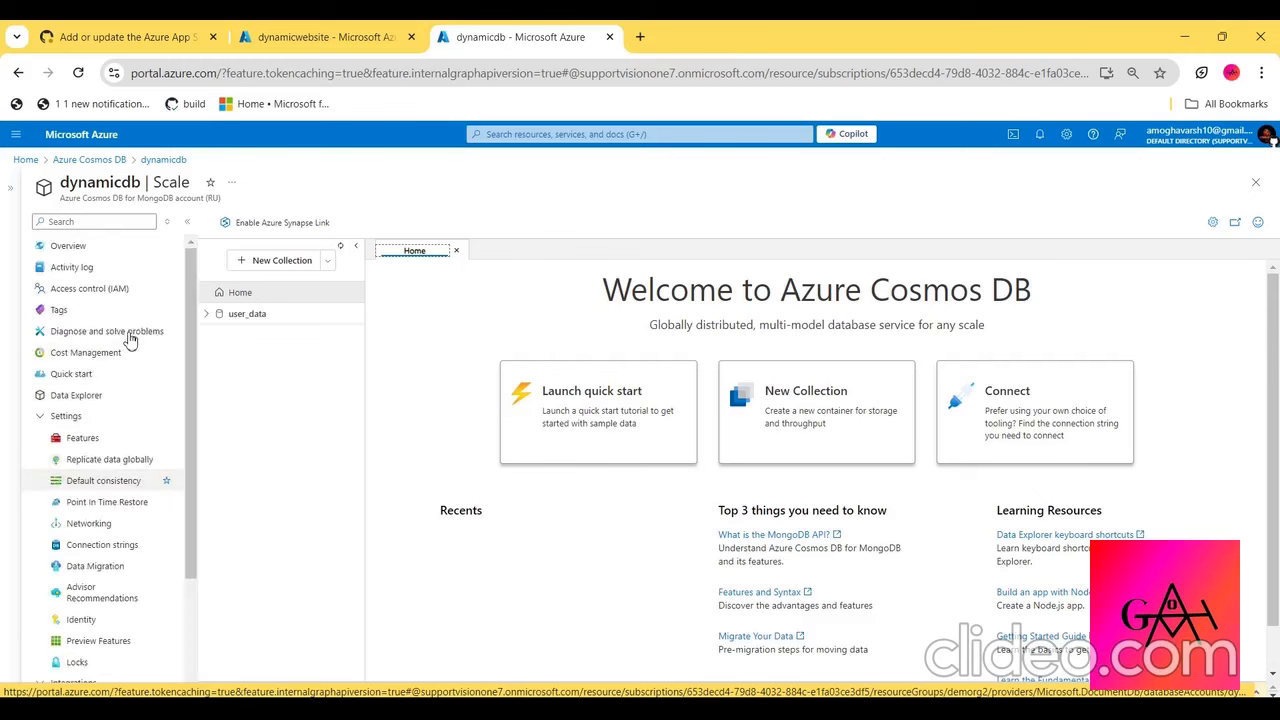
click(73, 400)
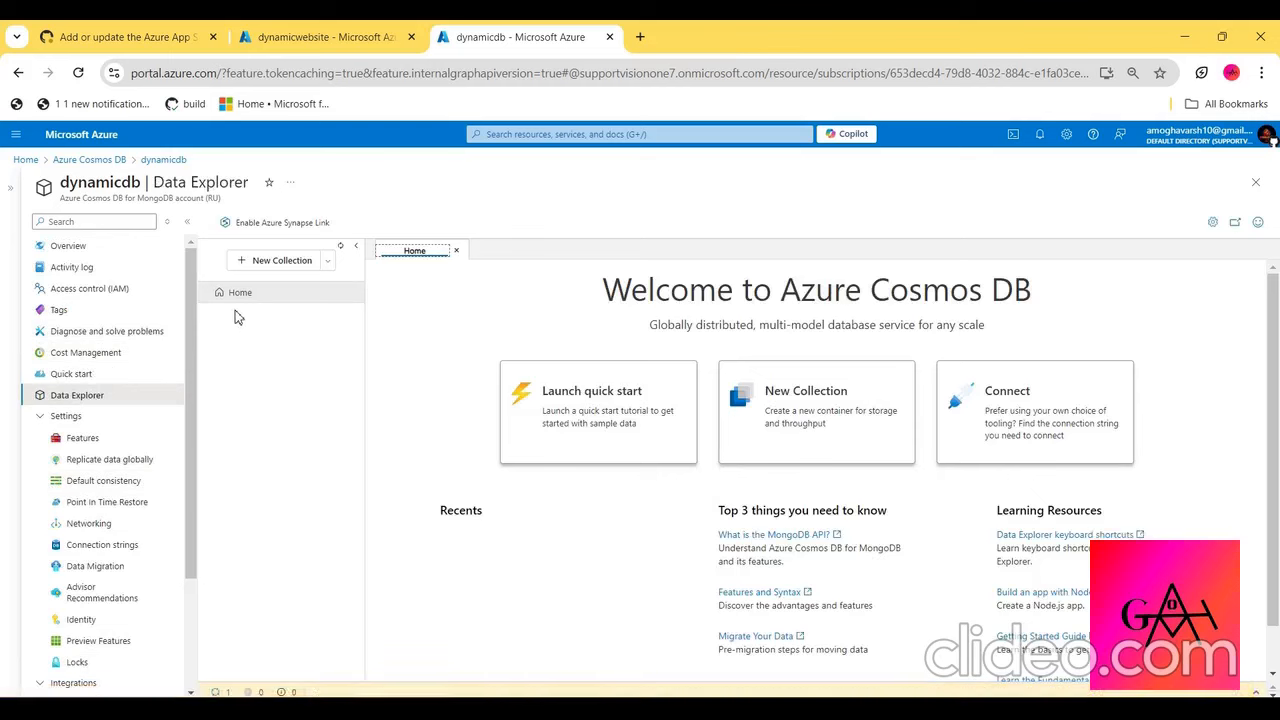
click(261, 324)
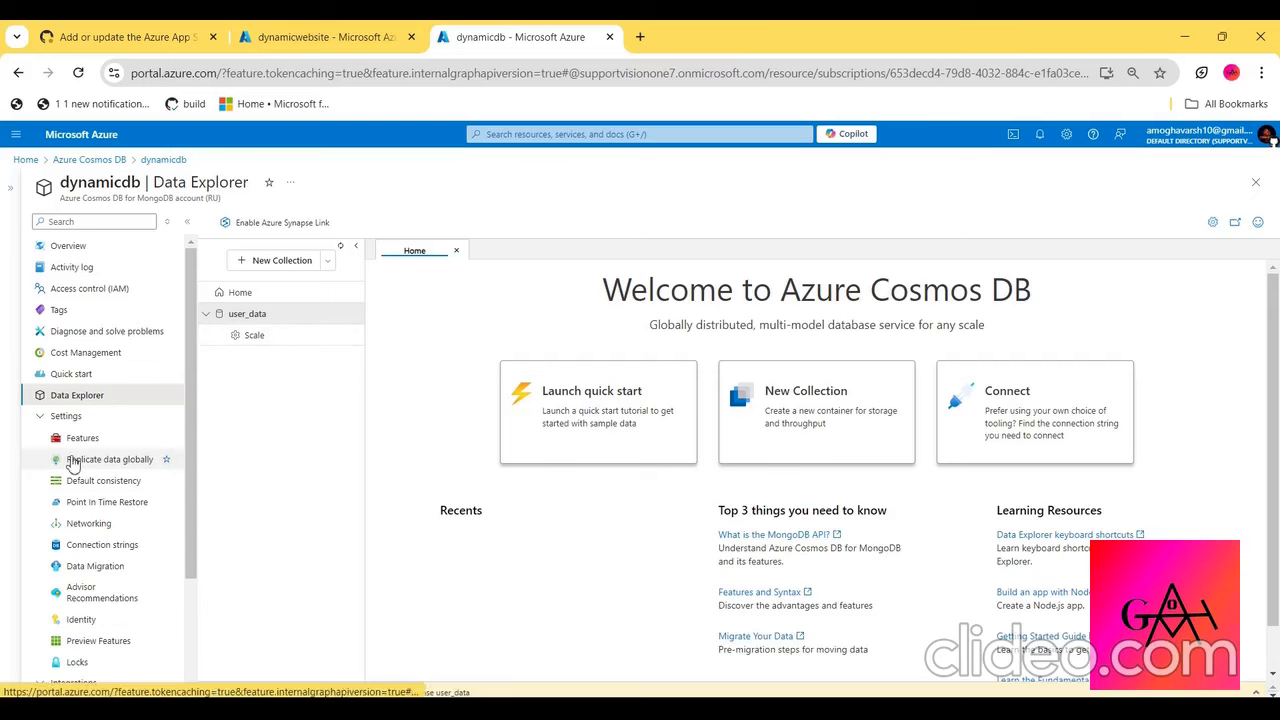
scroll(75, 463, down, 3)
click(76, 625)
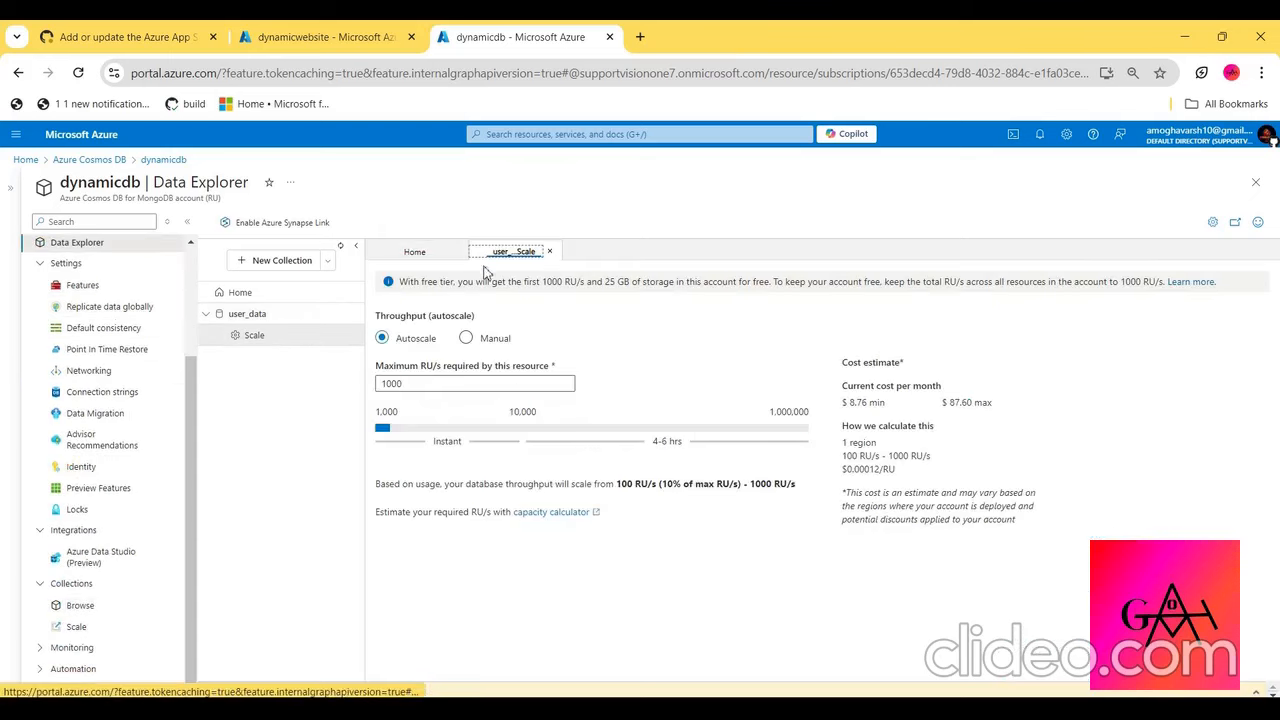
double_click(786, 412)
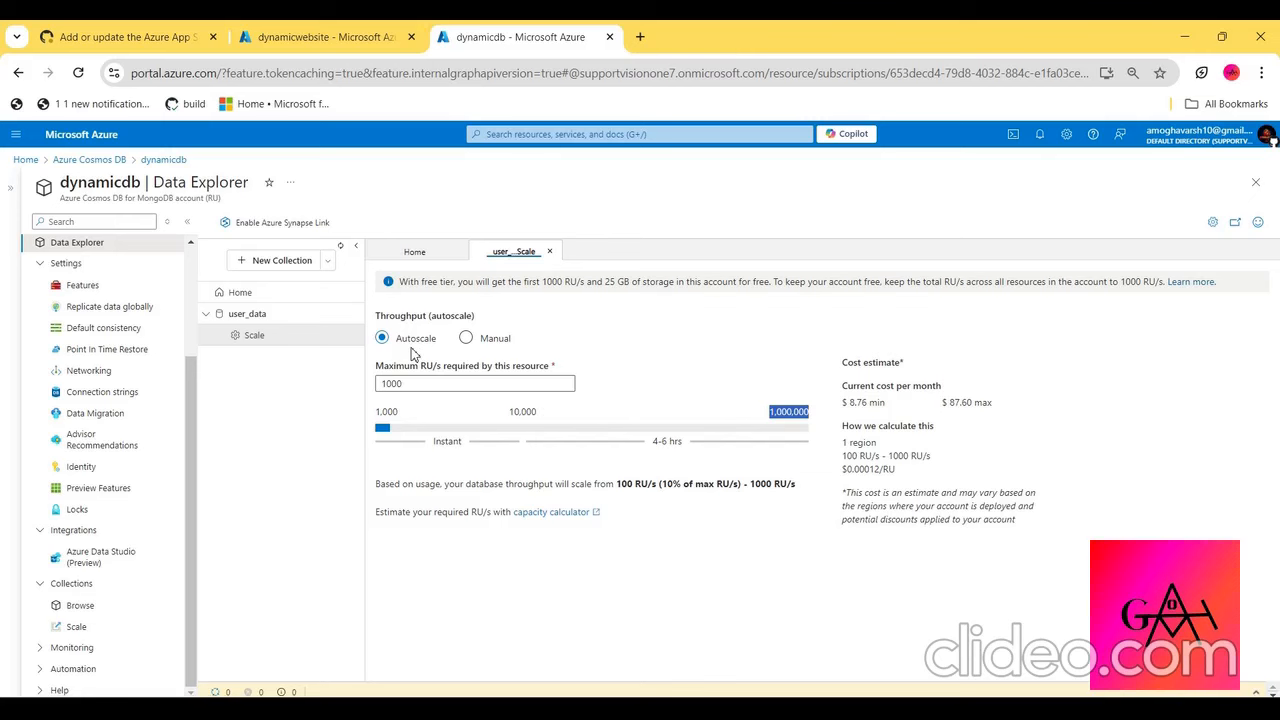
click(495, 341)
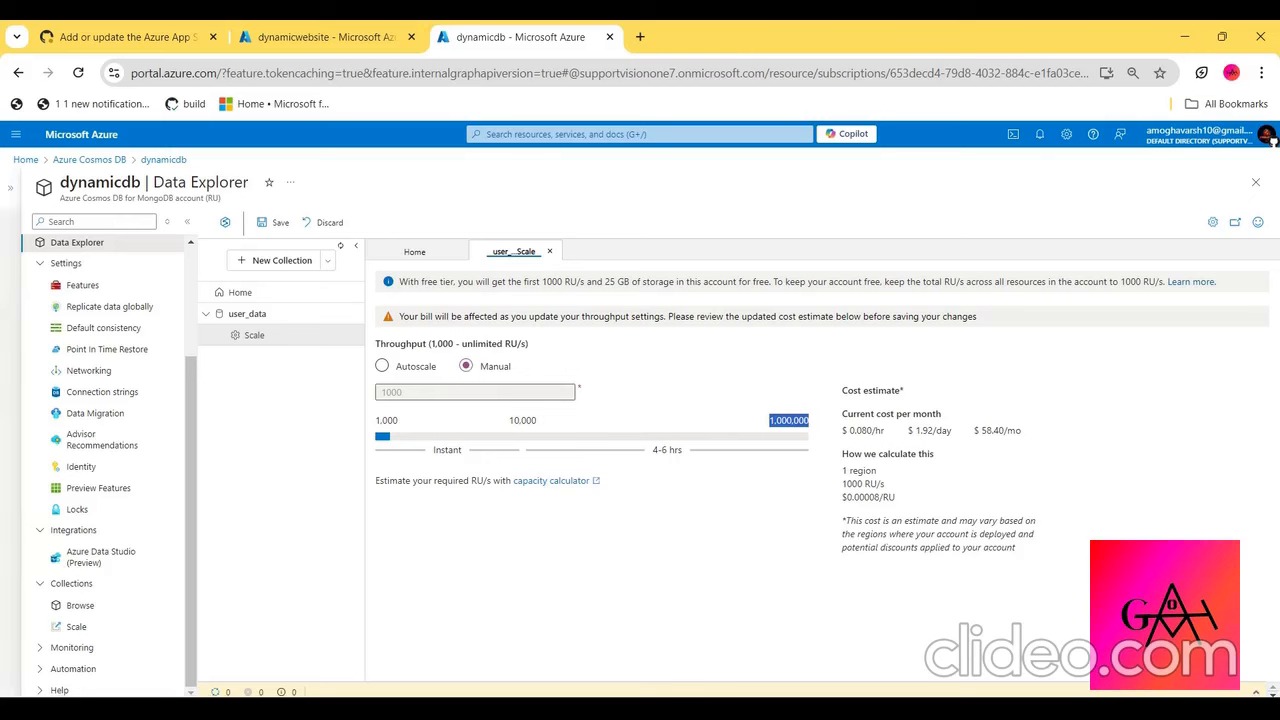
- Examine the Requests and Storage charts in dynamicdb's monitoring Insights
click(99, 652)
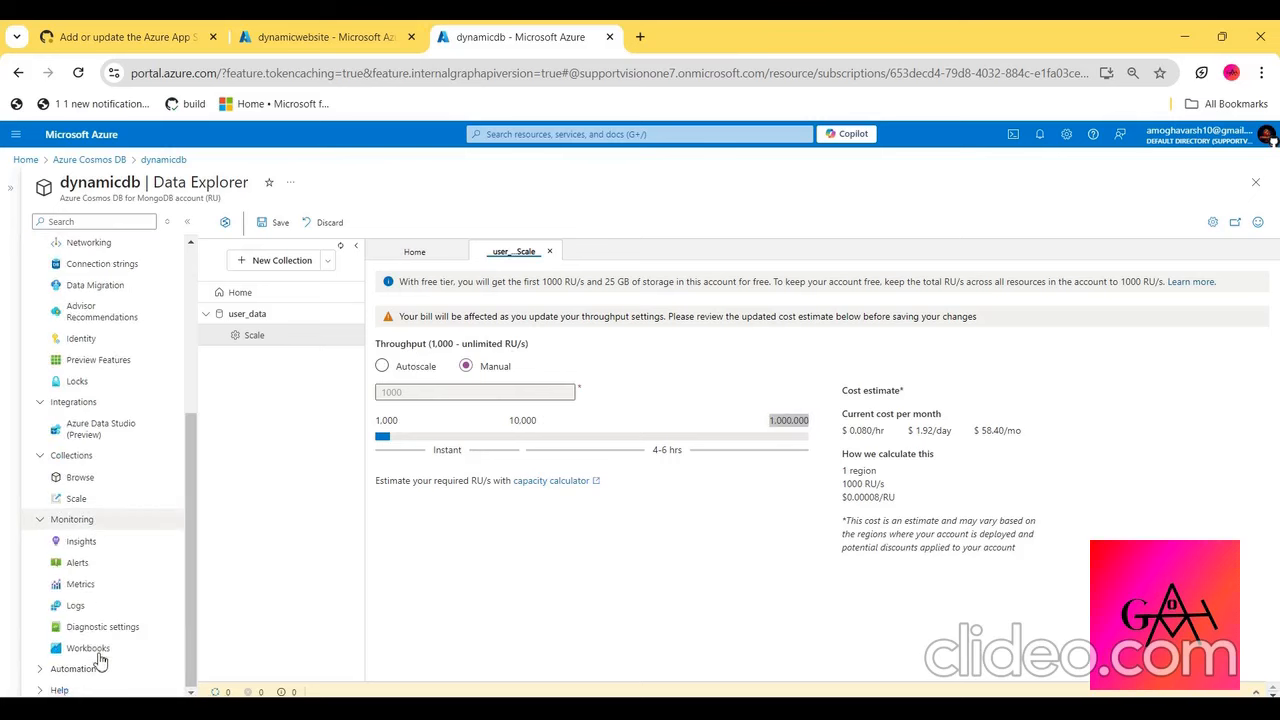
click(111, 551)
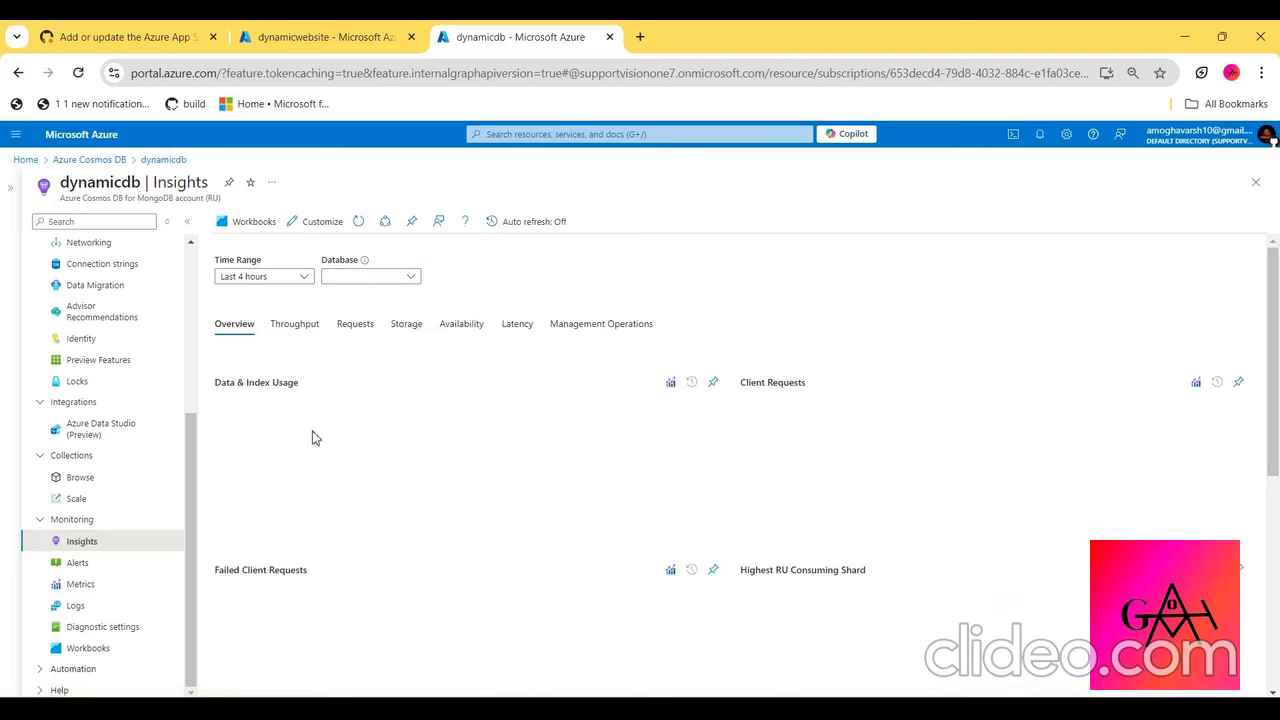
click(368, 334)
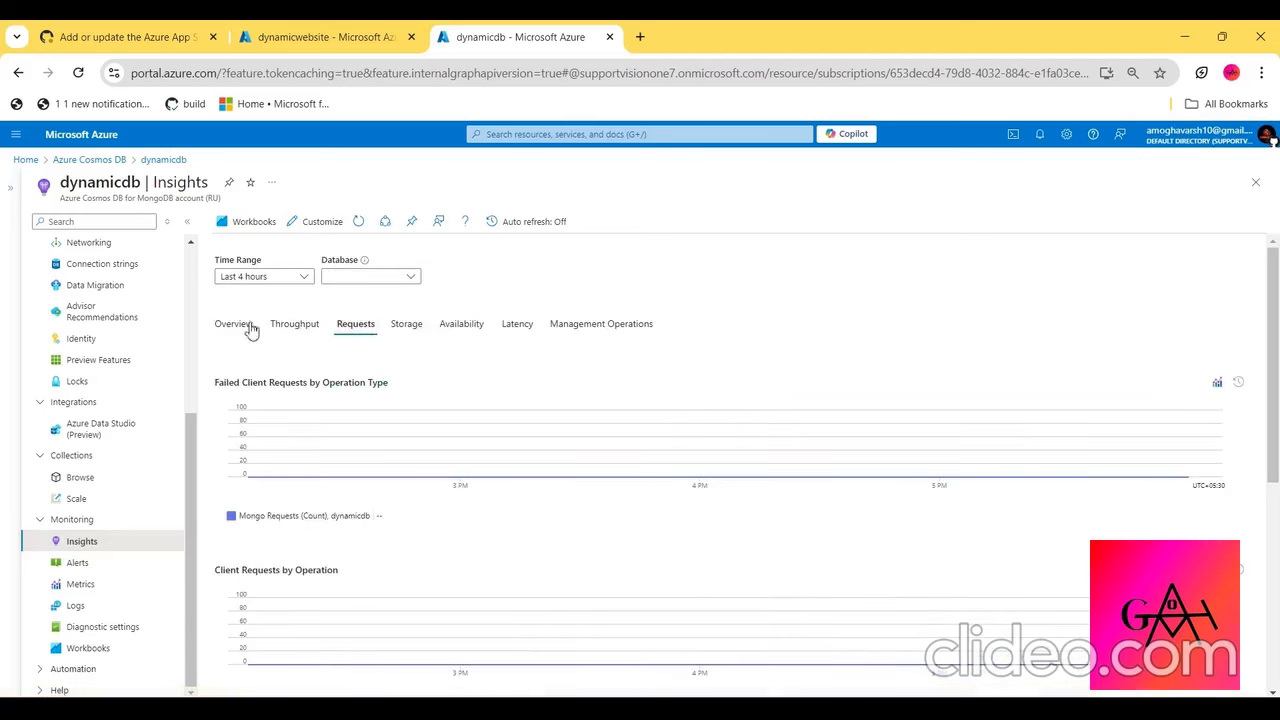
scroll(394, 366, down, 1)
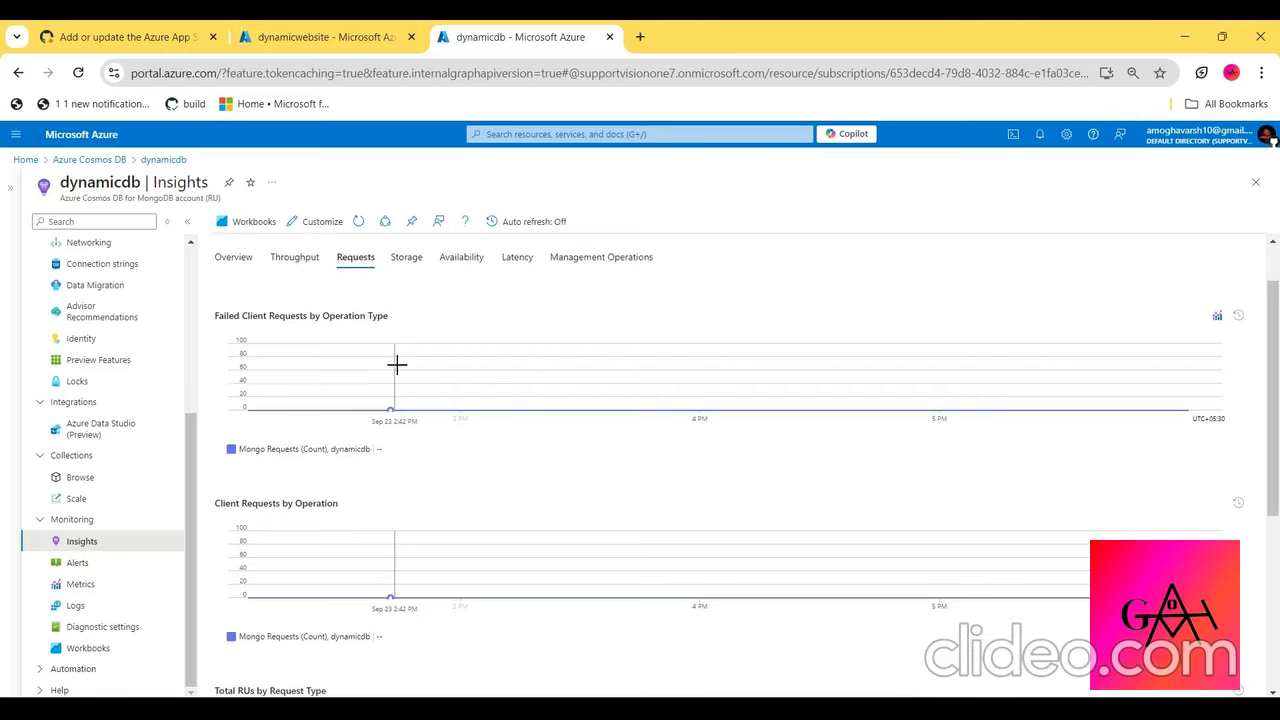
scroll(397, 363, down, 1)
scroll(405, 350, up, 2)
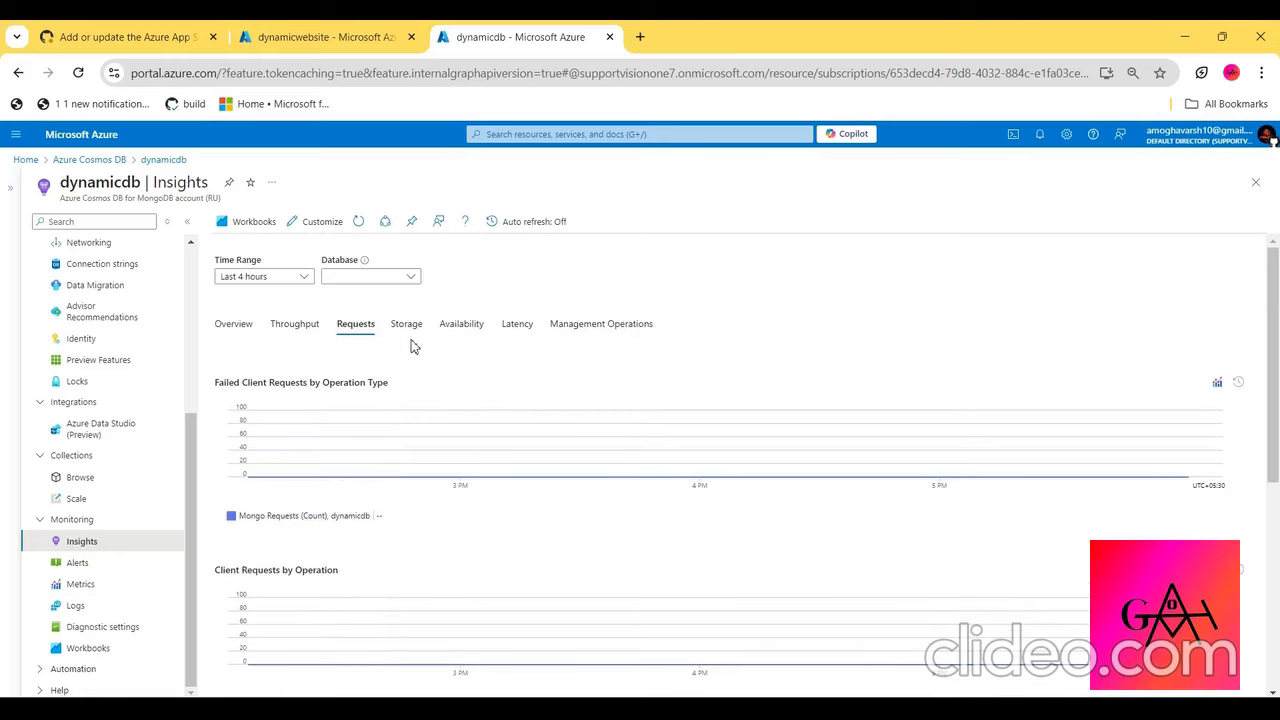
click(408, 324)
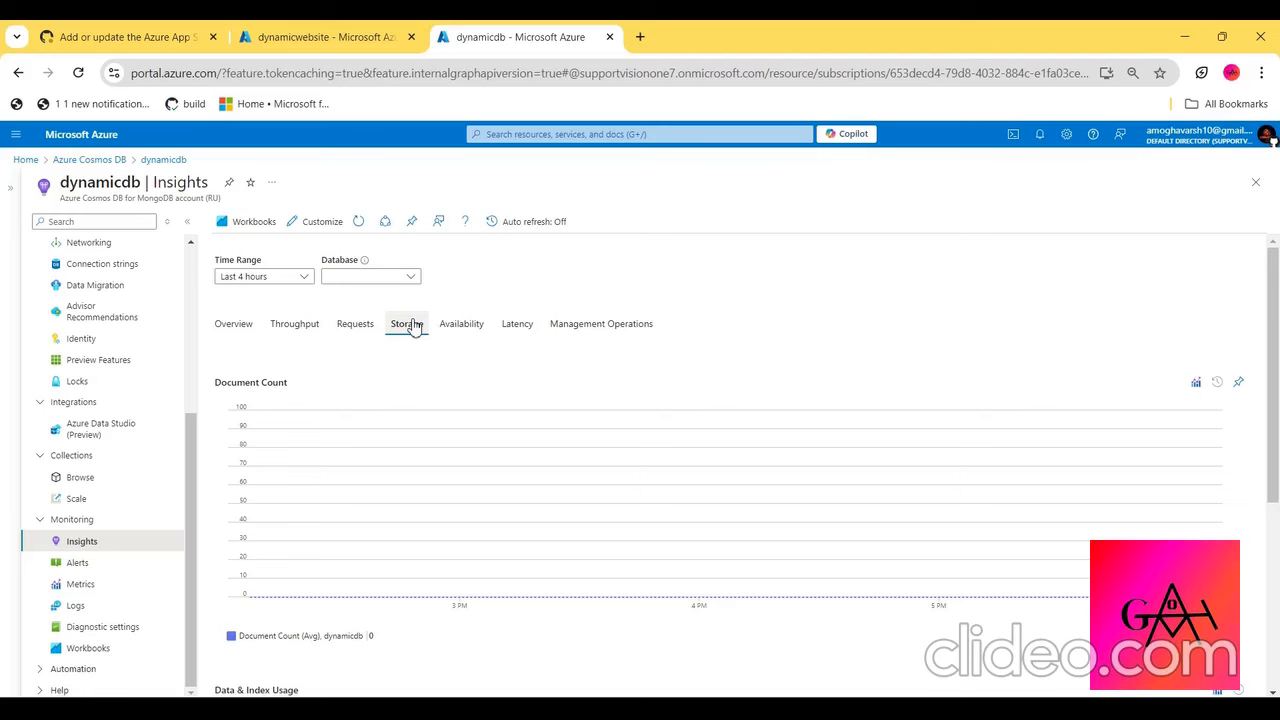
scroll(349, 435, down, 3)
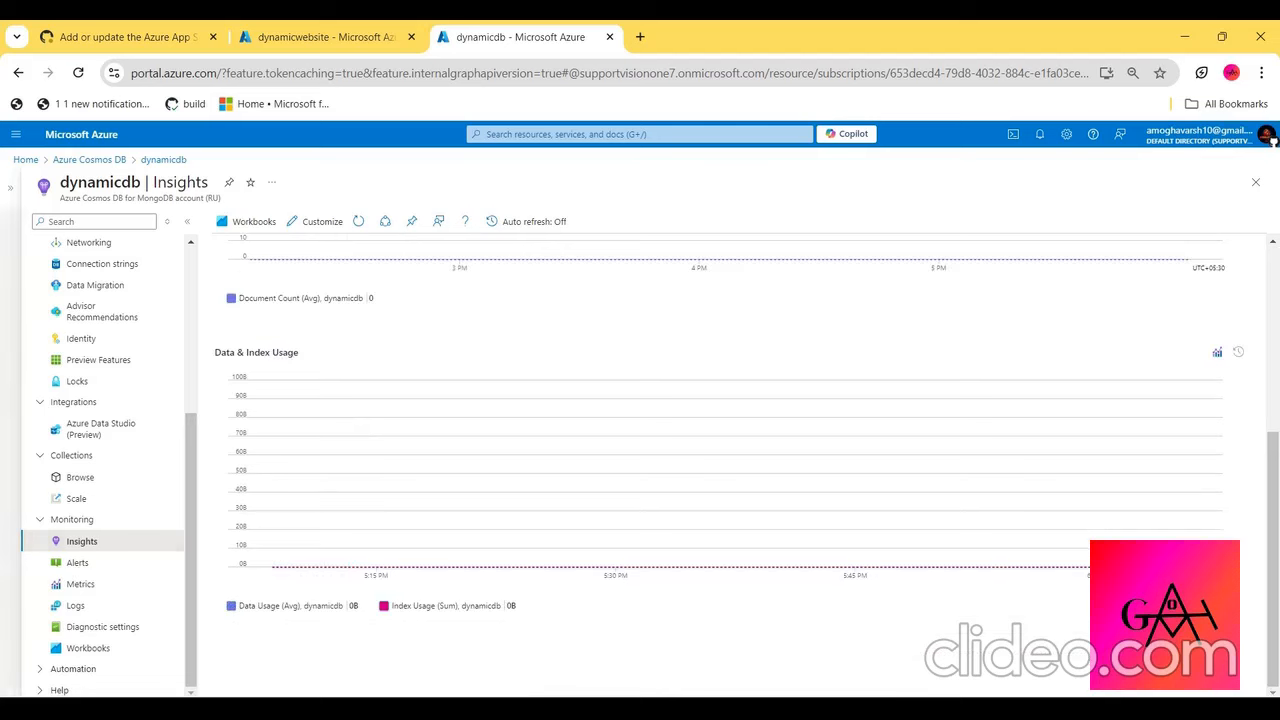
- Check dynamicdb's Alerts and Diagnostic settings pages, reviewing the data categories that a diagnostic setting can collect
click(112, 565)
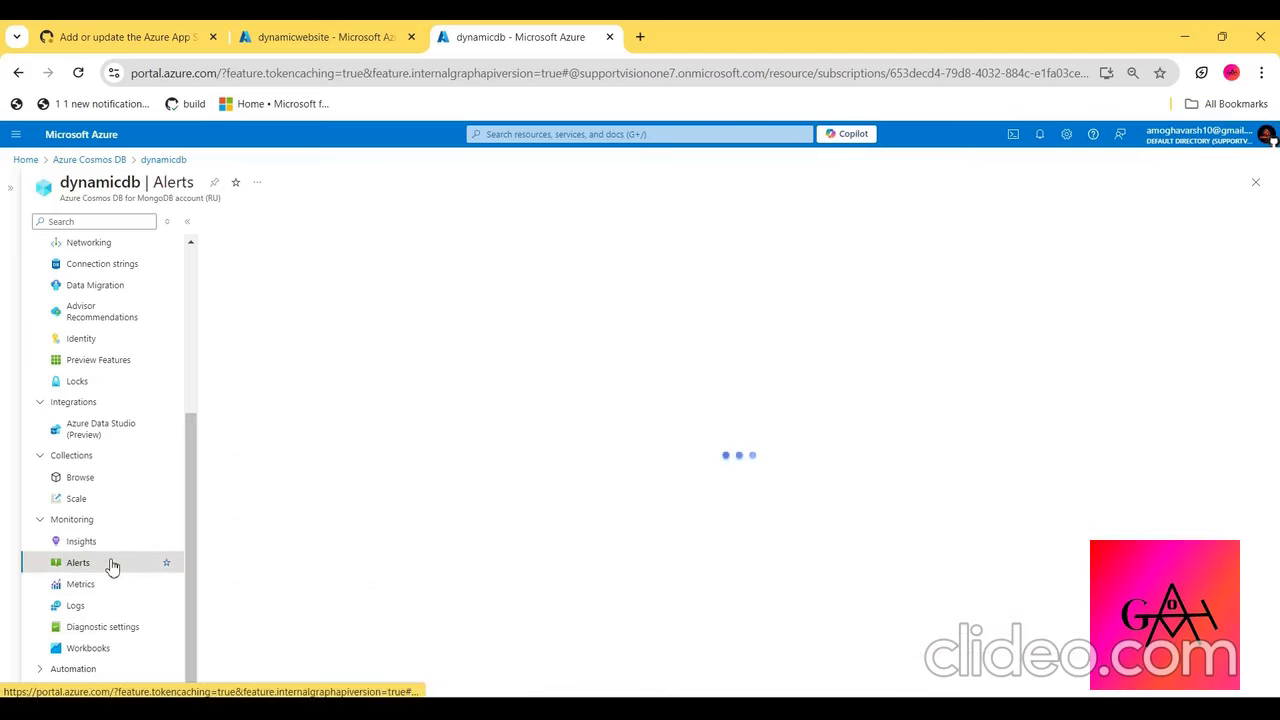
click(112, 630)
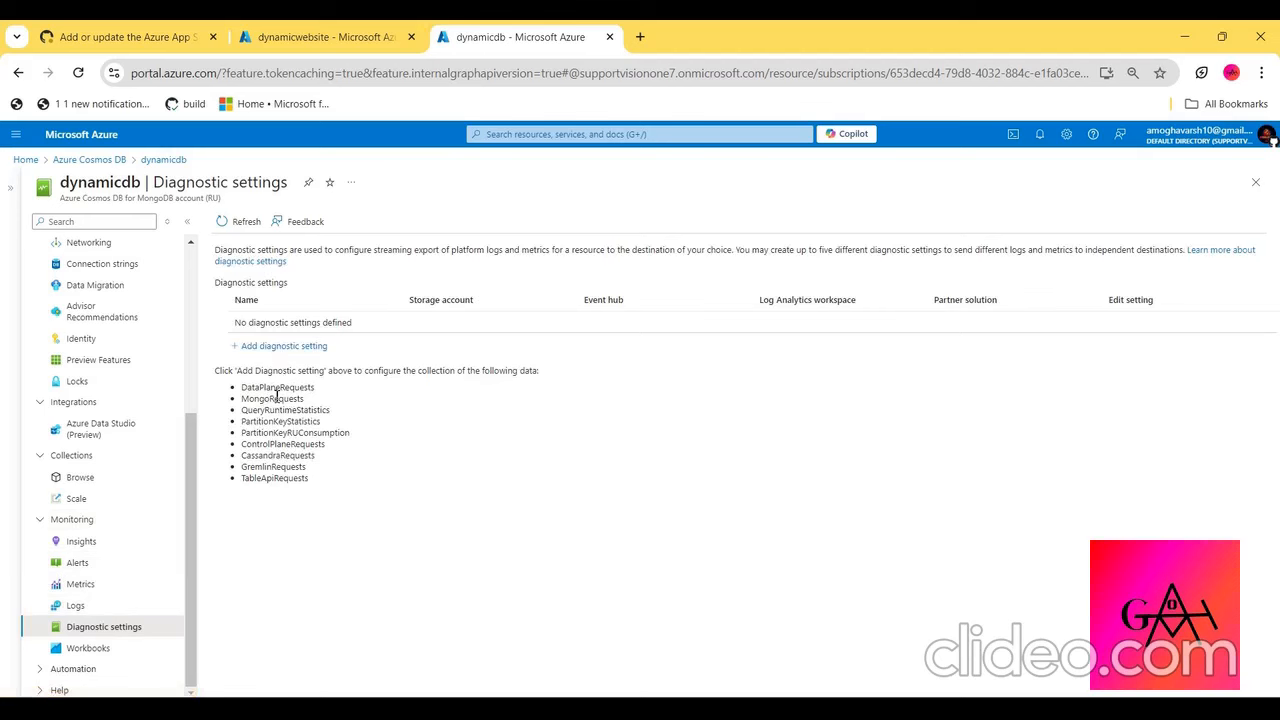
drag(277, 397, 338, 509)
click(339, 509)
scroll(111, 366, up, 5)
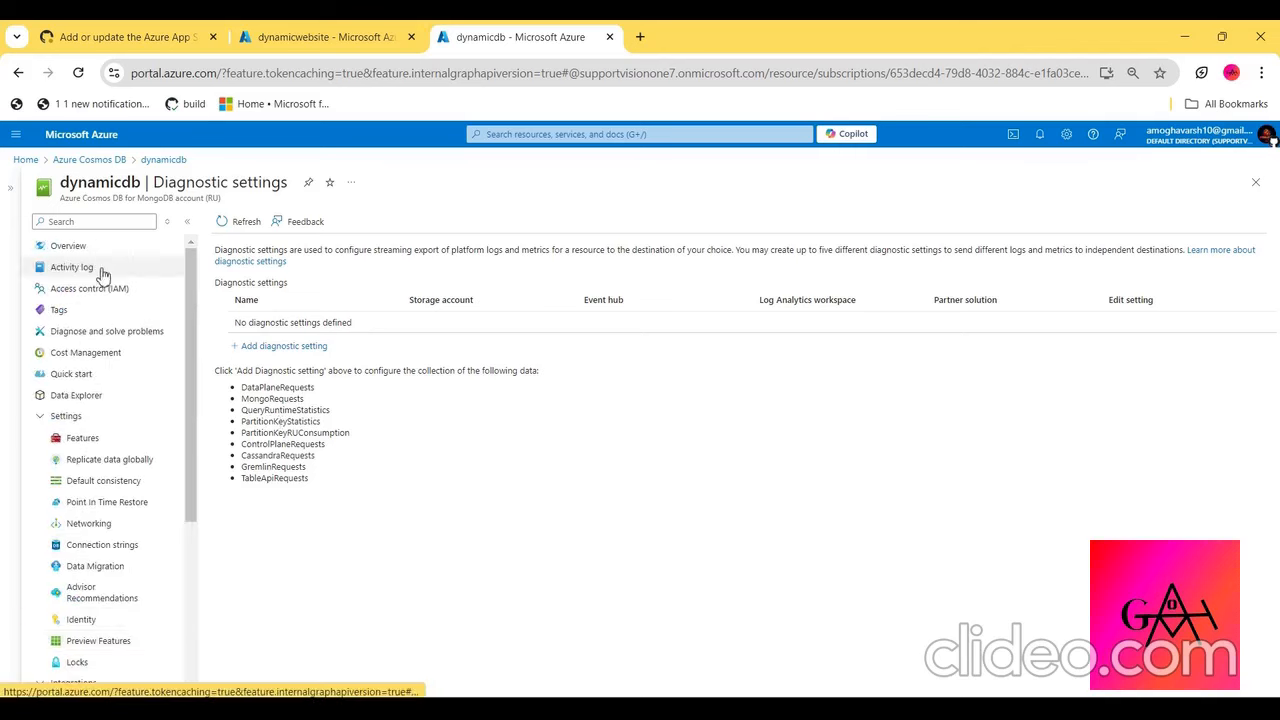
click(100, 250)
- Open dynamicwebsite's default domain, dynamicwebsite.azurewebsites.net, in an incognito window and allow the site to know the location
click(175, 30)
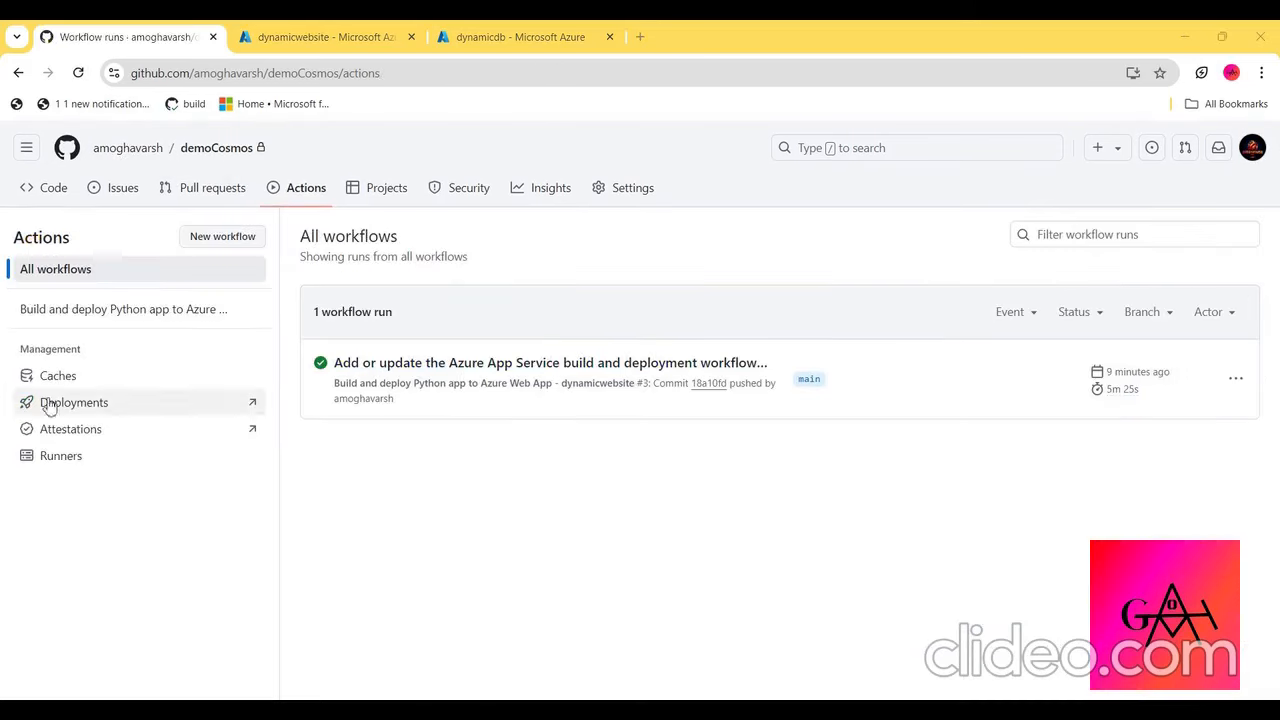
click(263, 33)
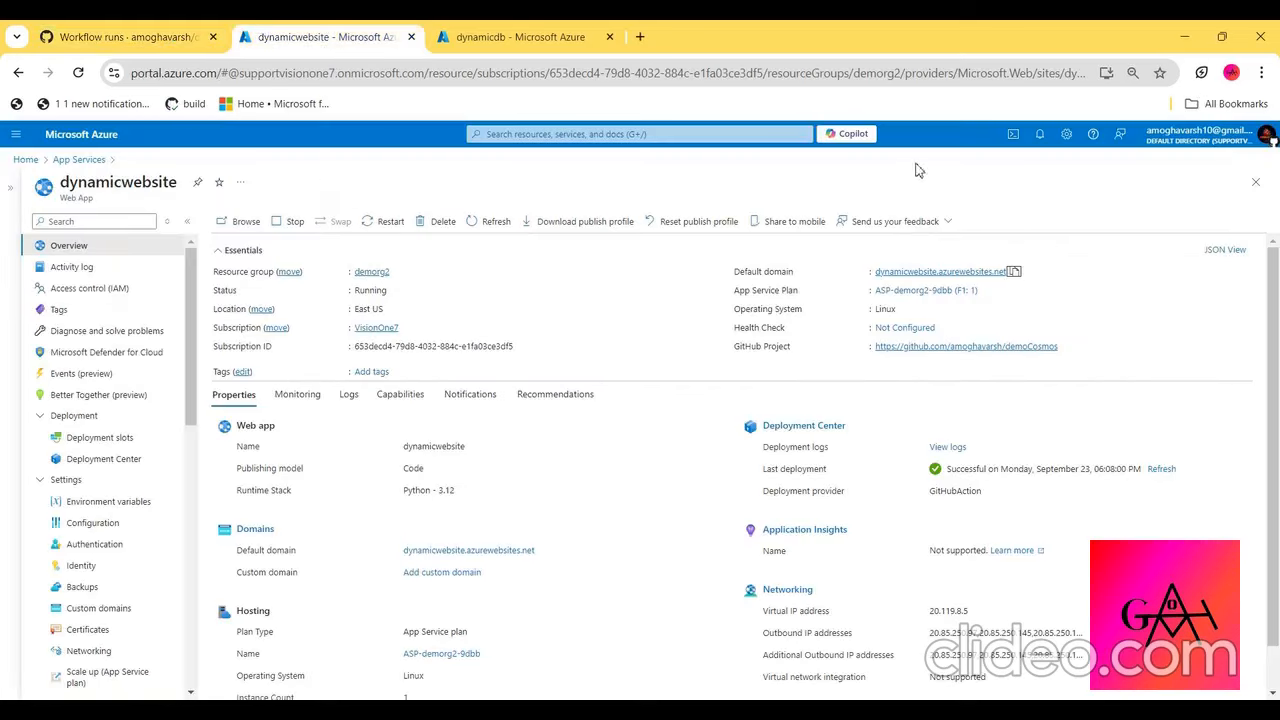
click(1013, 272)
click(1261, 72)
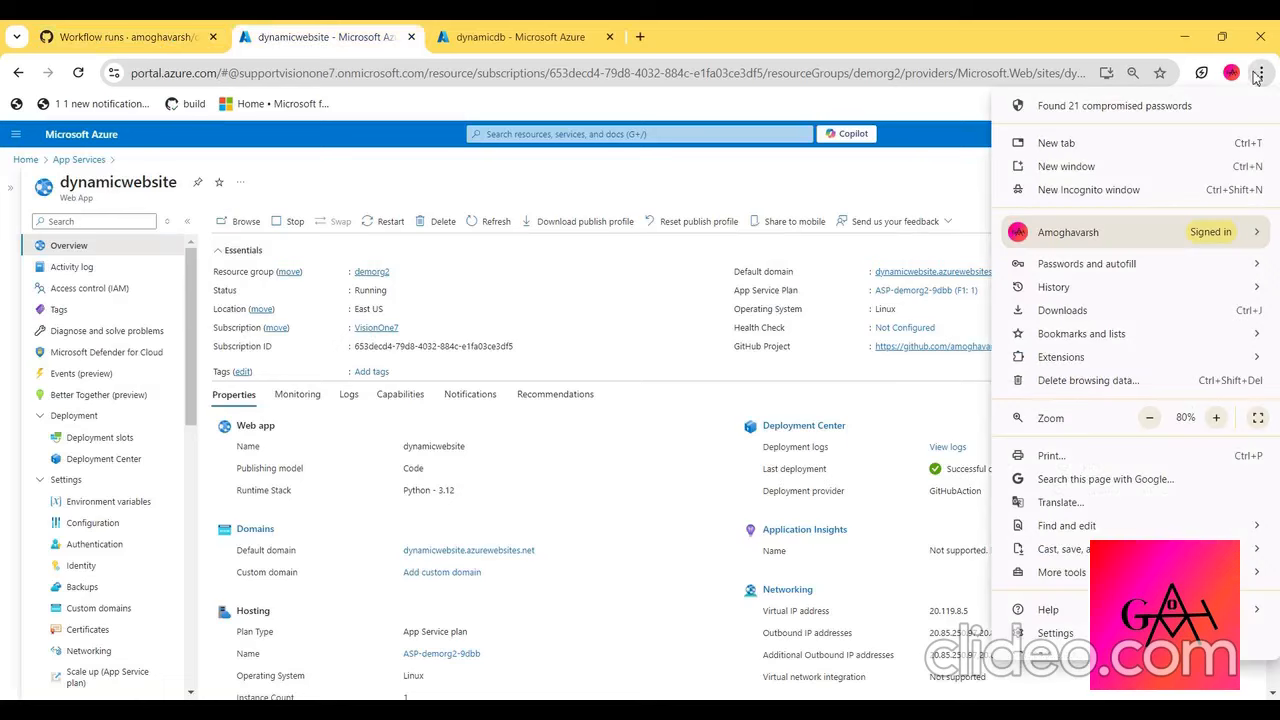
click(1088, 190)
key(ctrl+v)
key(Return)
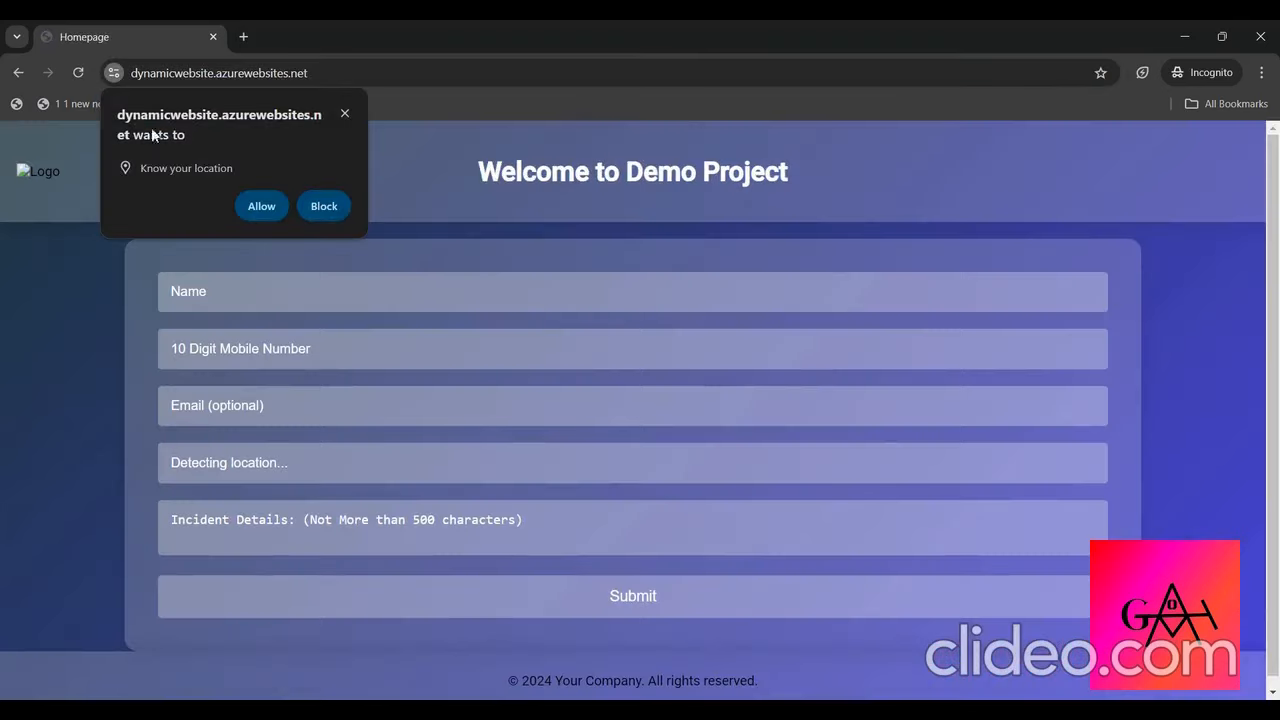
click(262, 205)
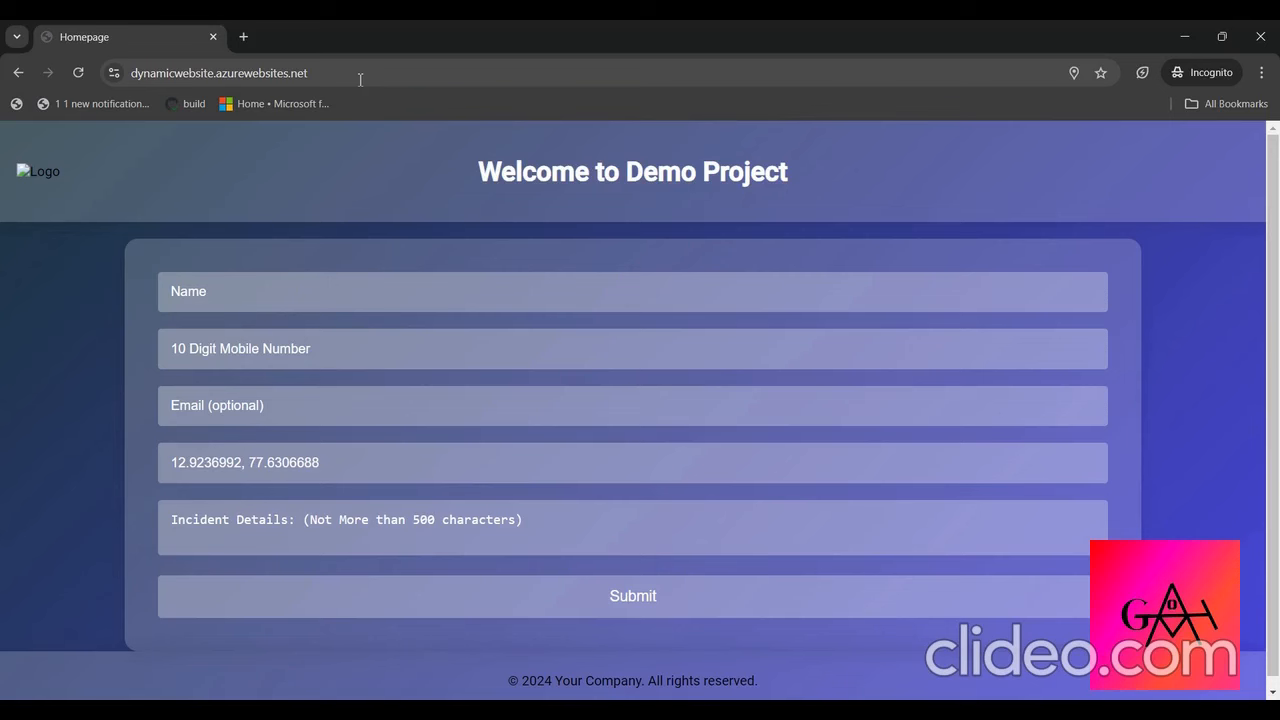
click(360, 79)
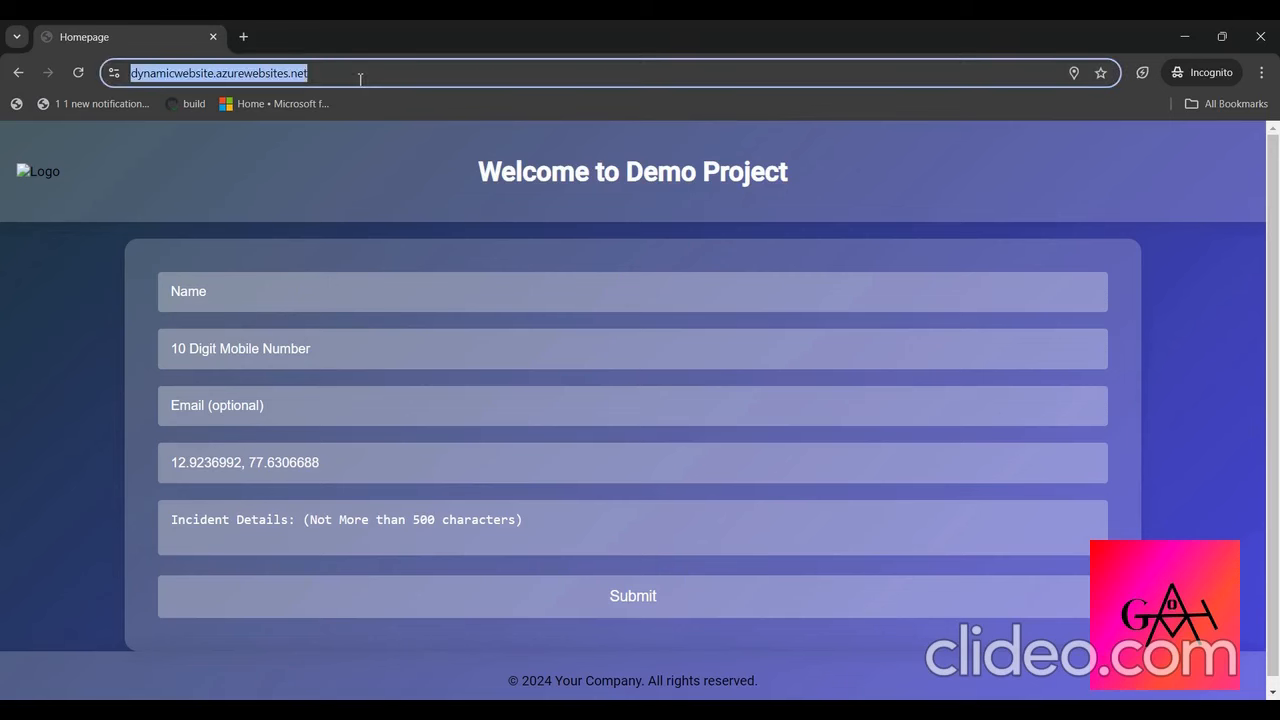
click(266, 172)
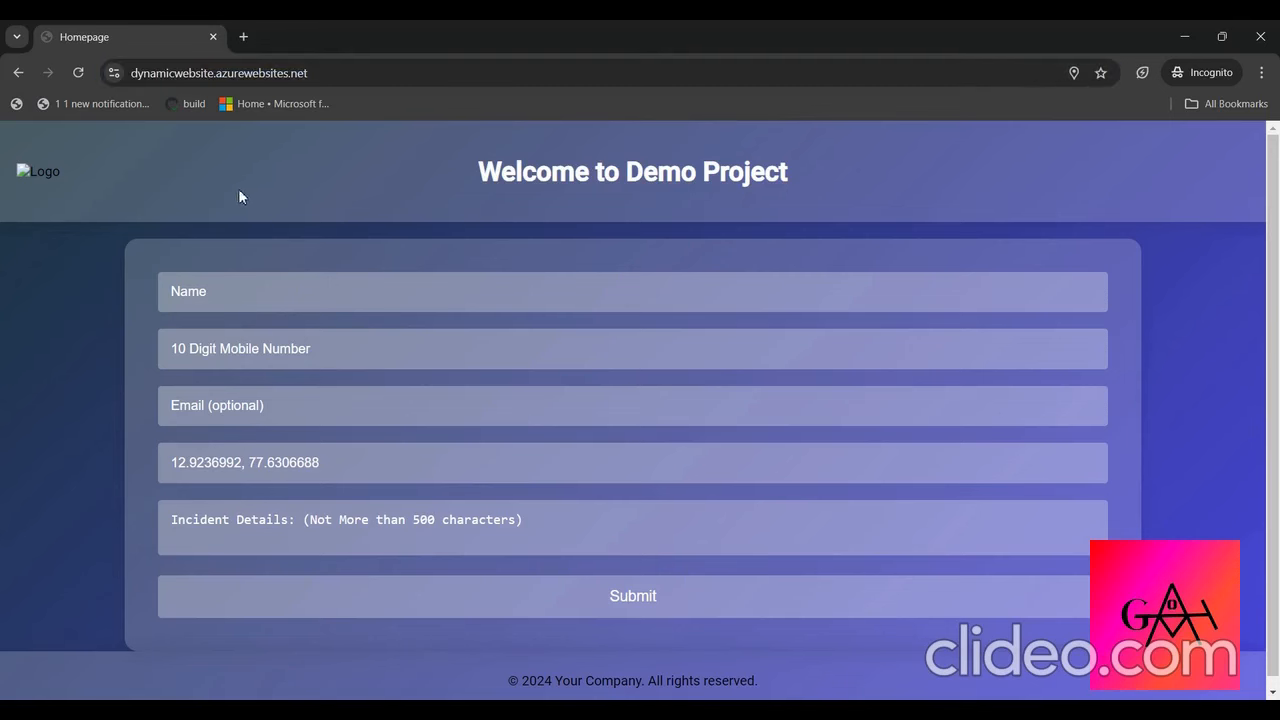
- In the Azure portal, view the documents of the user_case collection in dynamicdb's Data Explorer
key(alt+Tab)
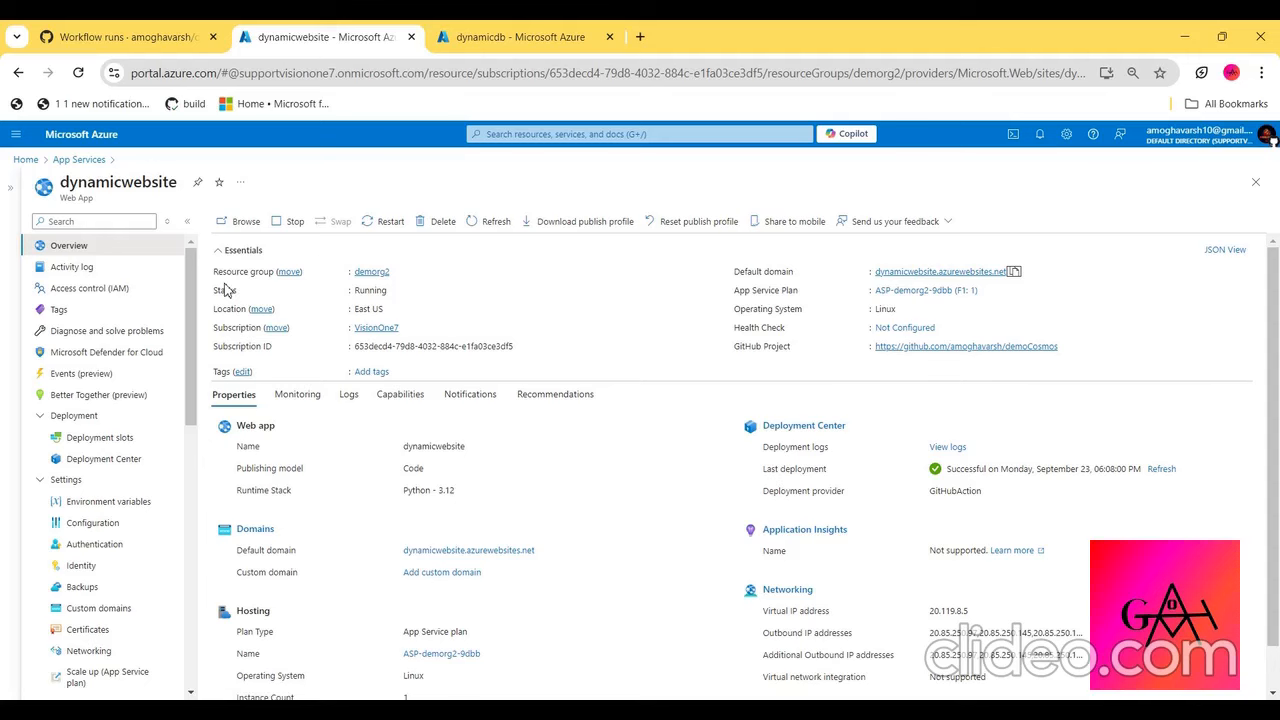
click(449, 31)
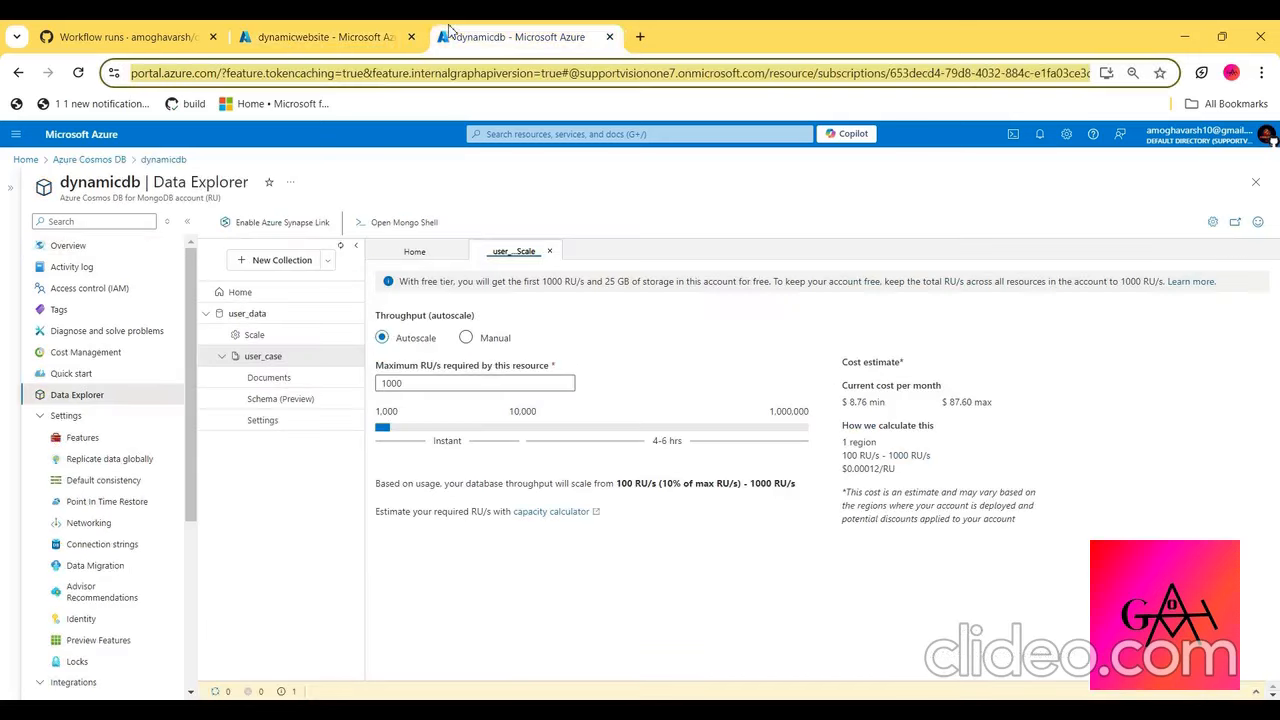
click(268, 377)
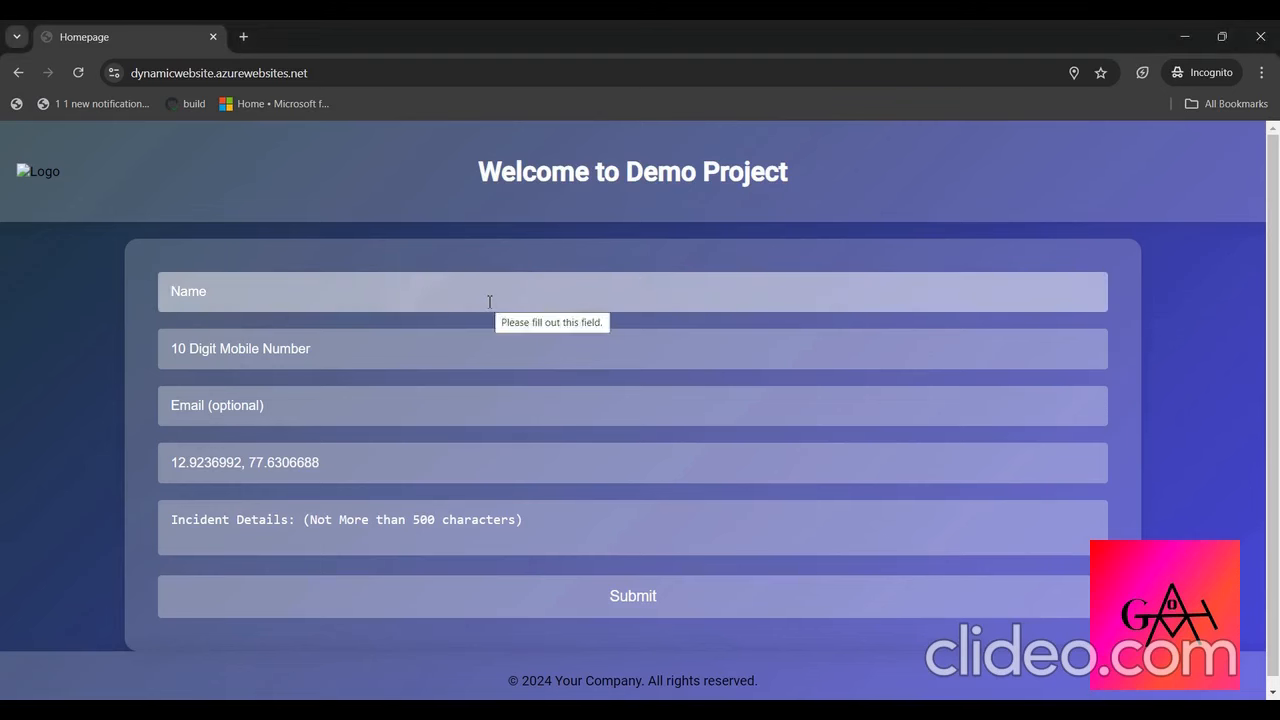
- In the website's form, enter "test" as name and incident details, fill in the mobile number and e-mail, and submit it
text(test)
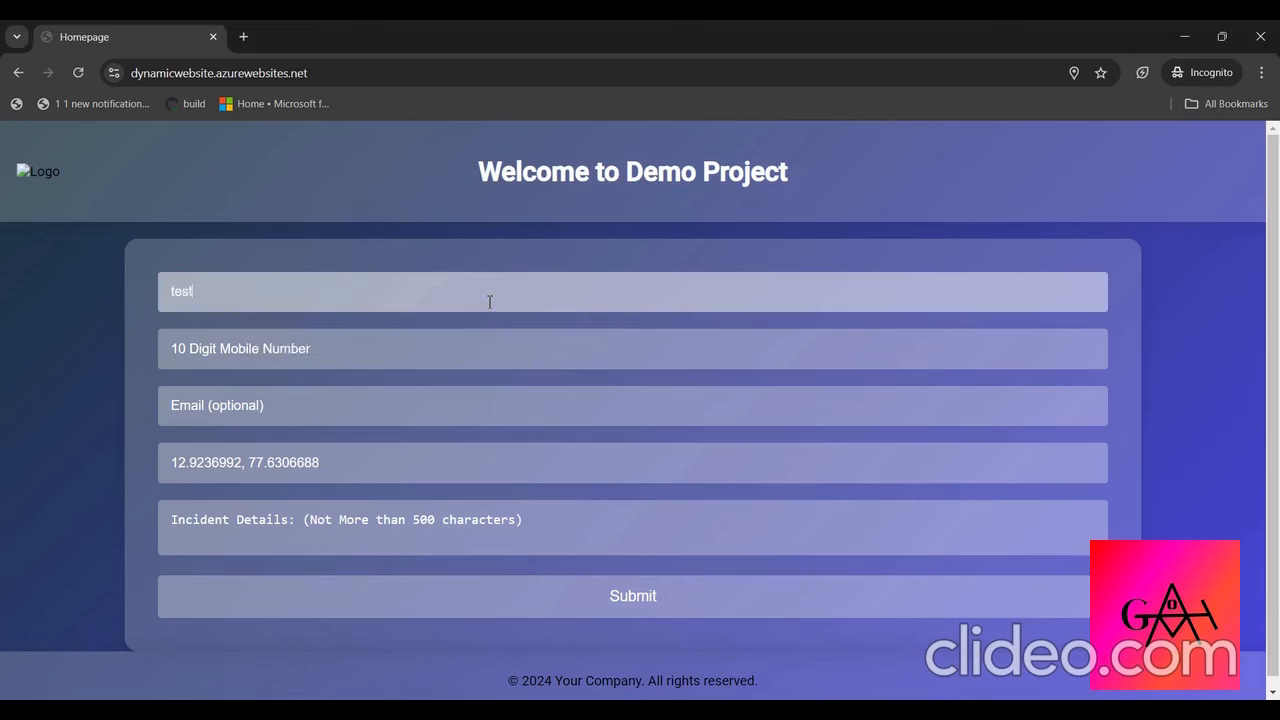
key(Tab)
text(01)
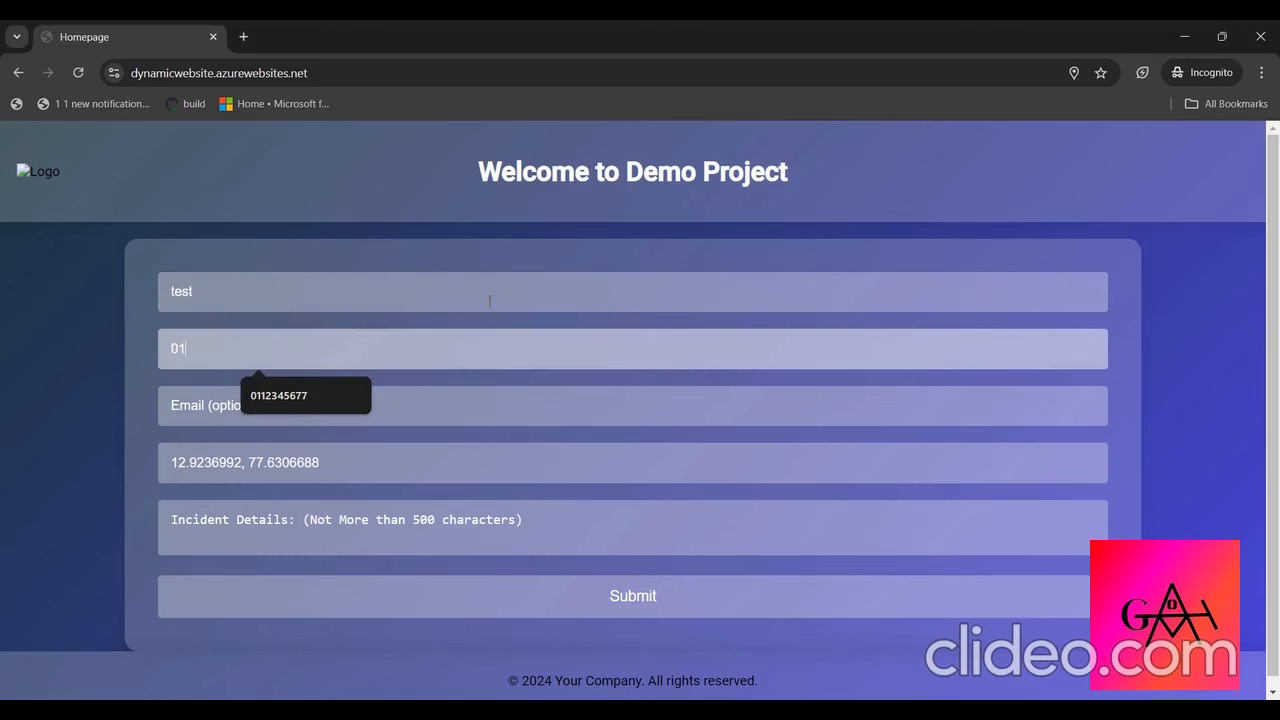
text(23456789)
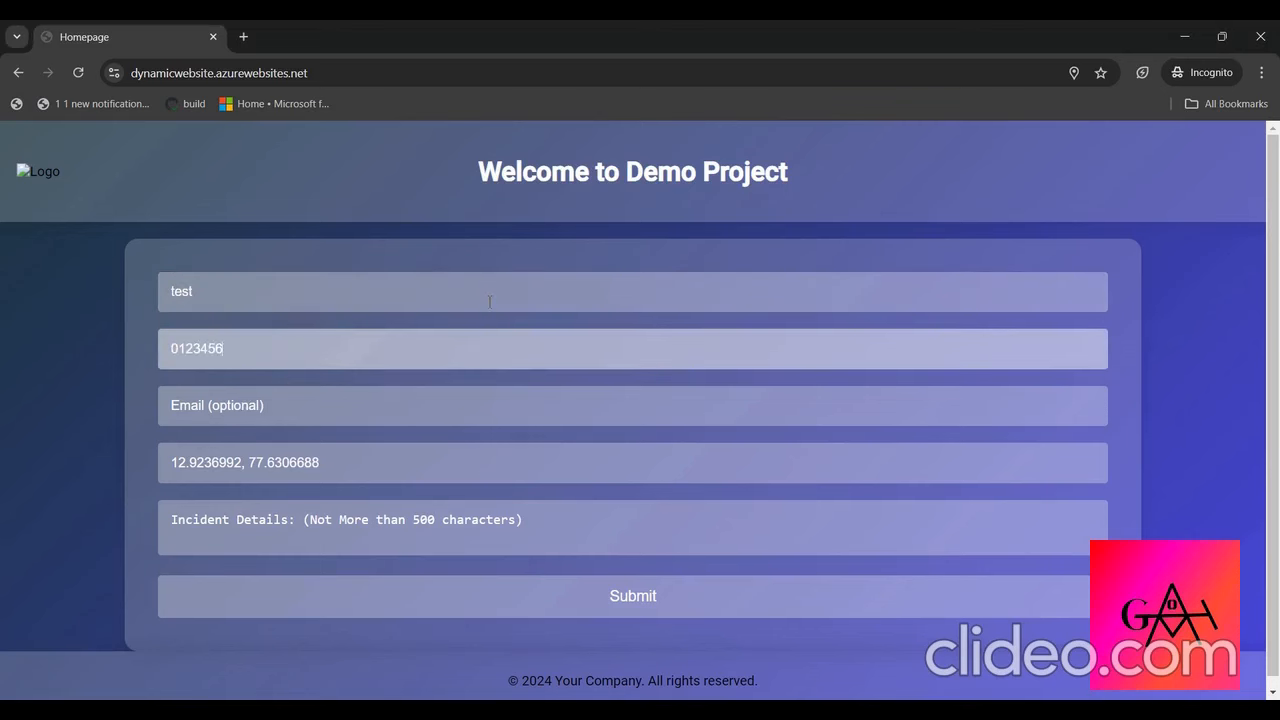
click(270, 404)
text(a)
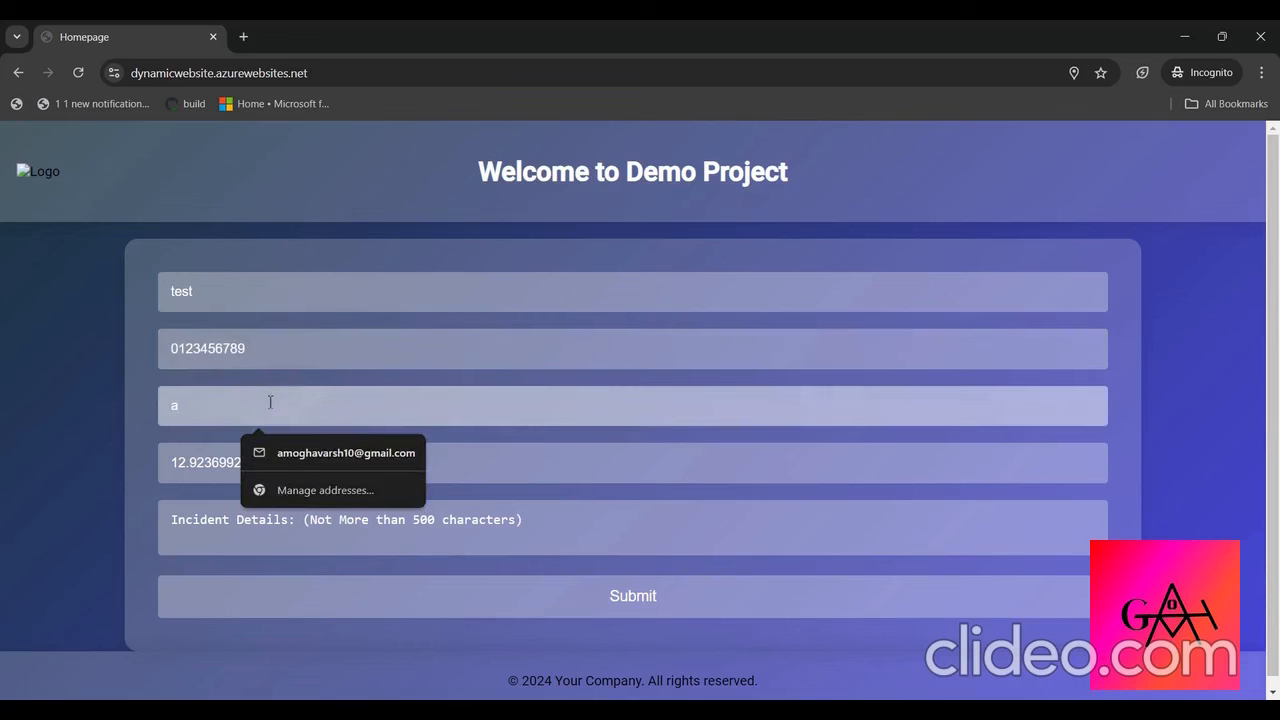
click(320, 452)
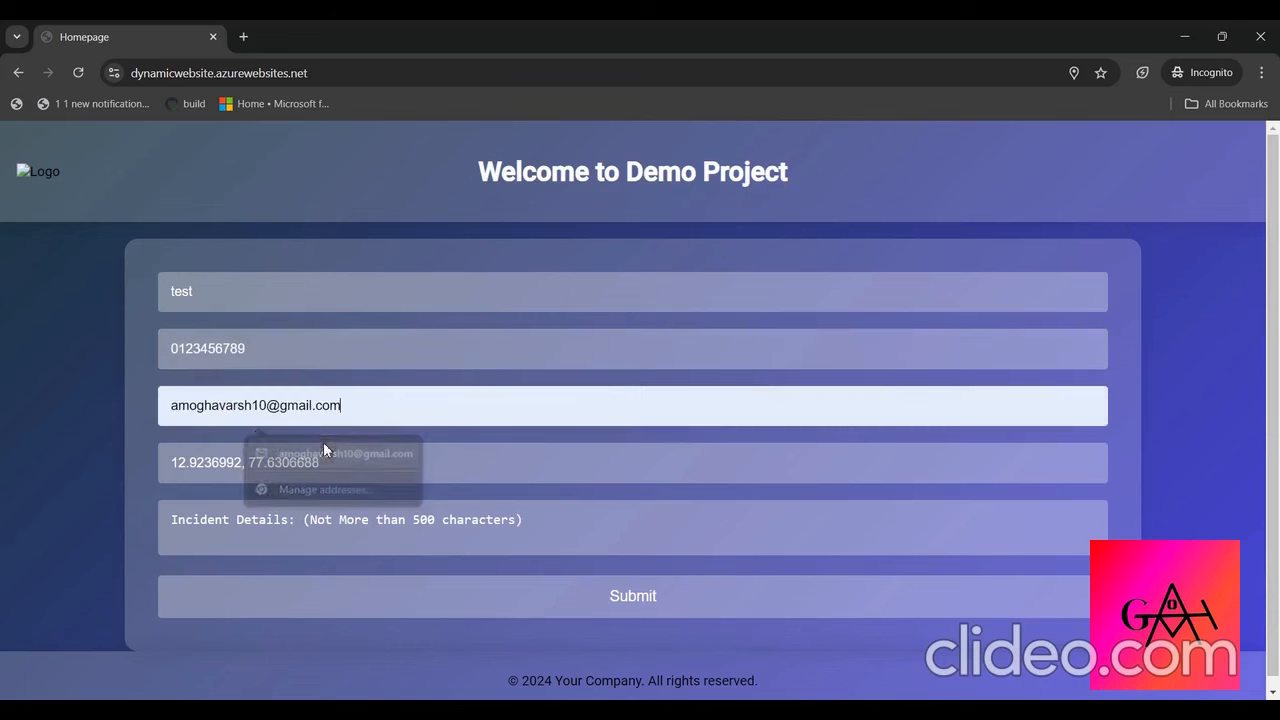
click(413, 612)
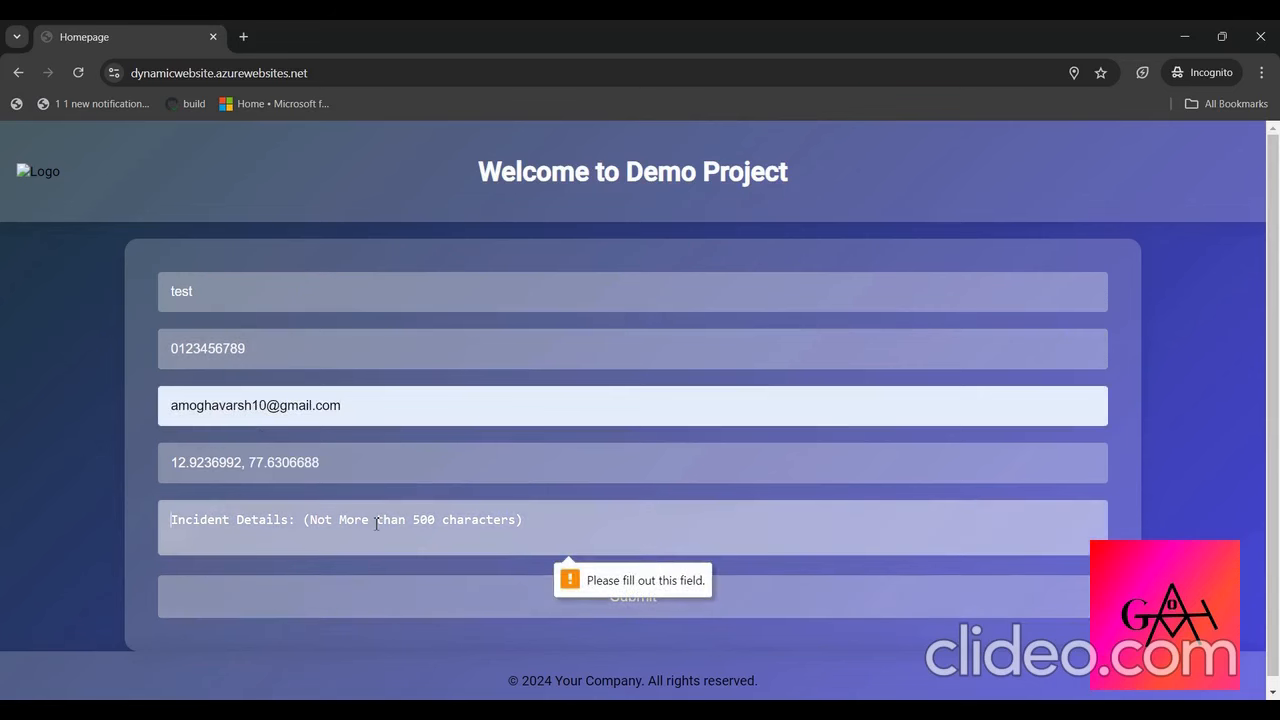
text(test)
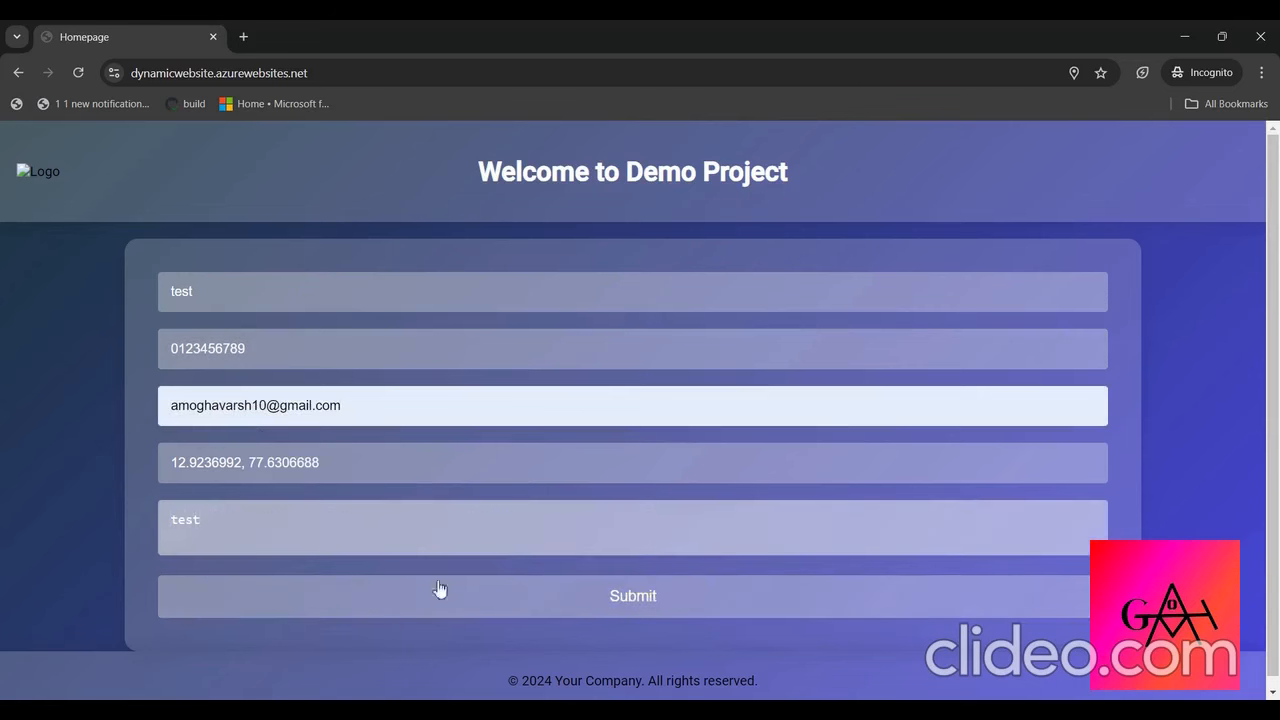
click(449, 601)
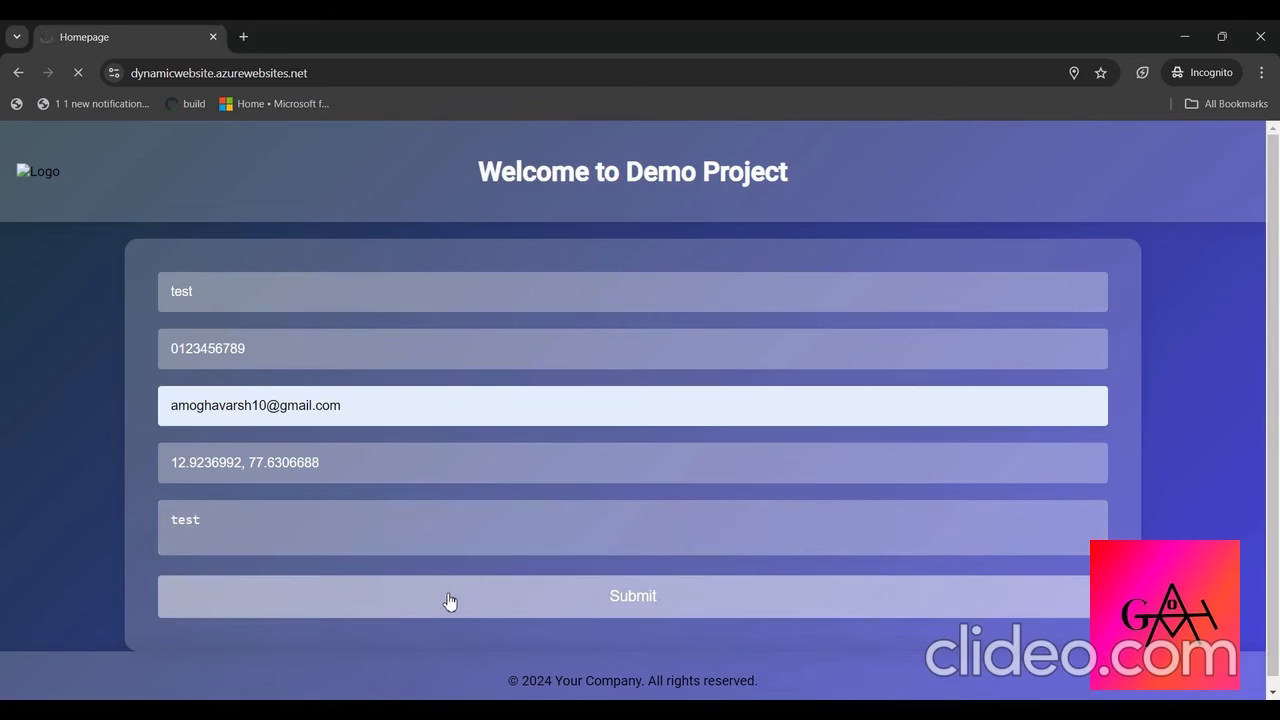
- Open the site's Admin Dashboard at dynamicwebsite.azurewebsites.net/admin in a new incognito tab
click(313, 79)
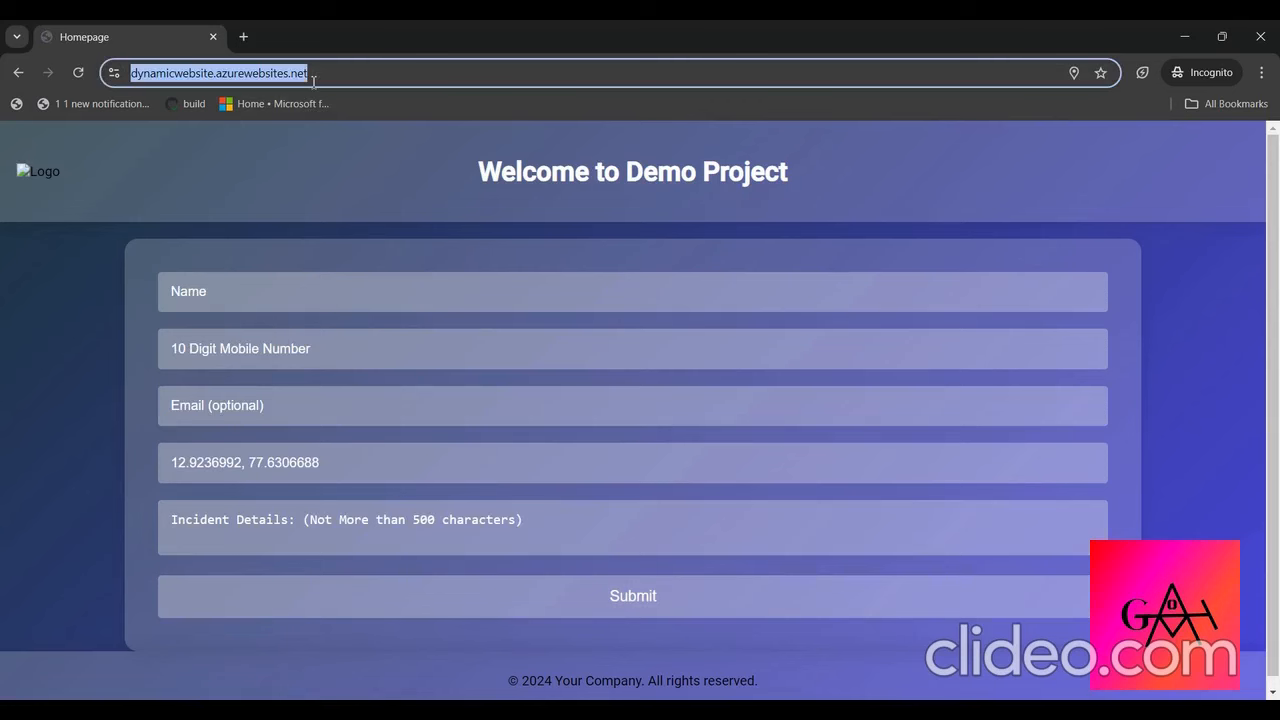
click(245, 37)
key(ctrl+v)
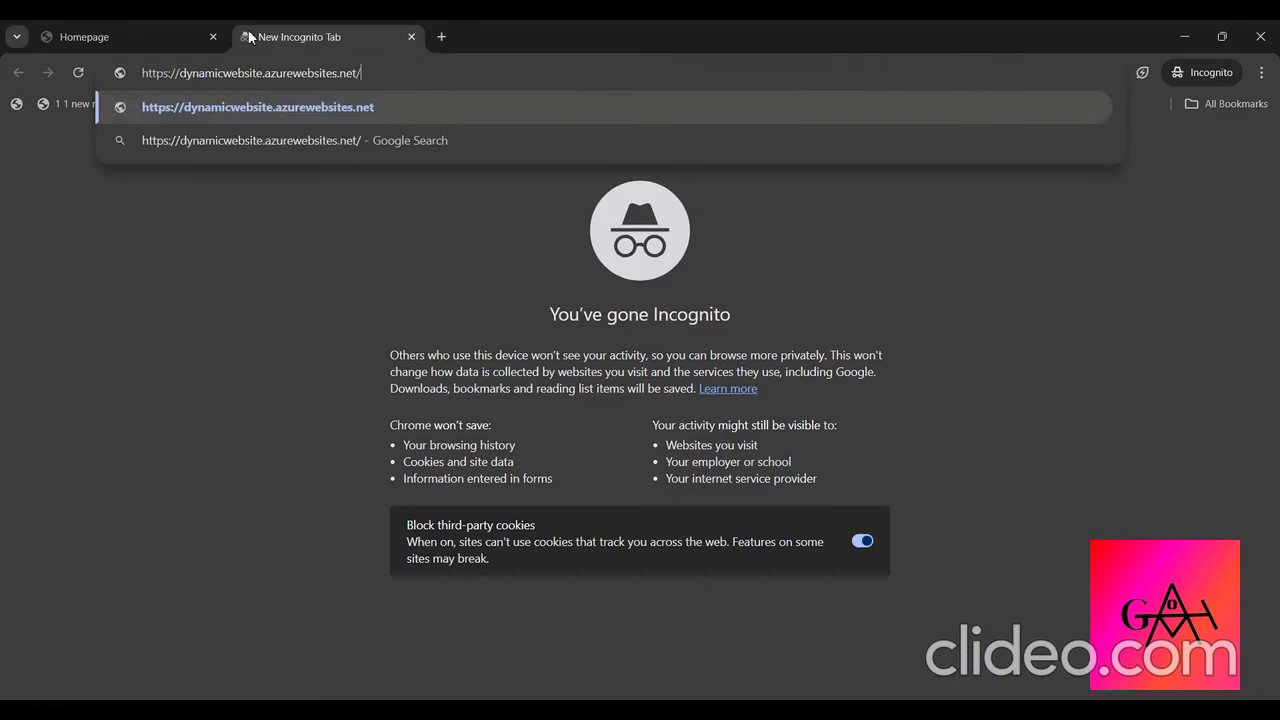
text(admin)
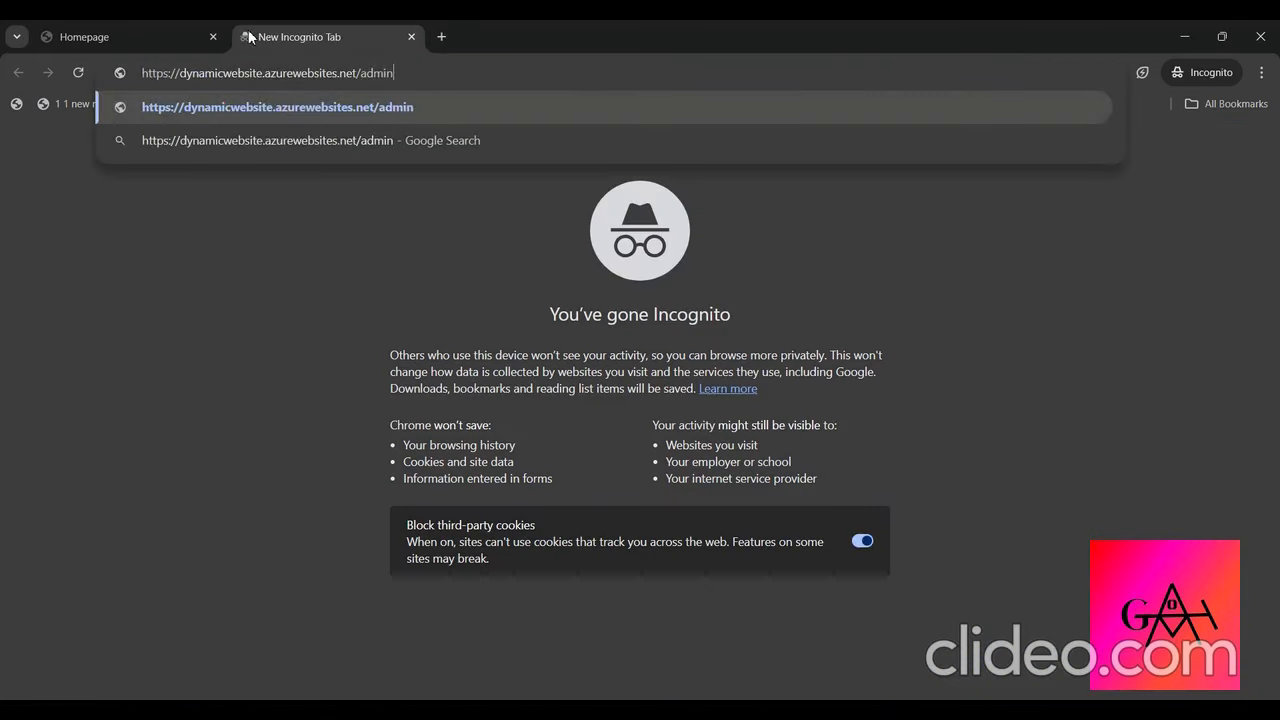
key(Return)
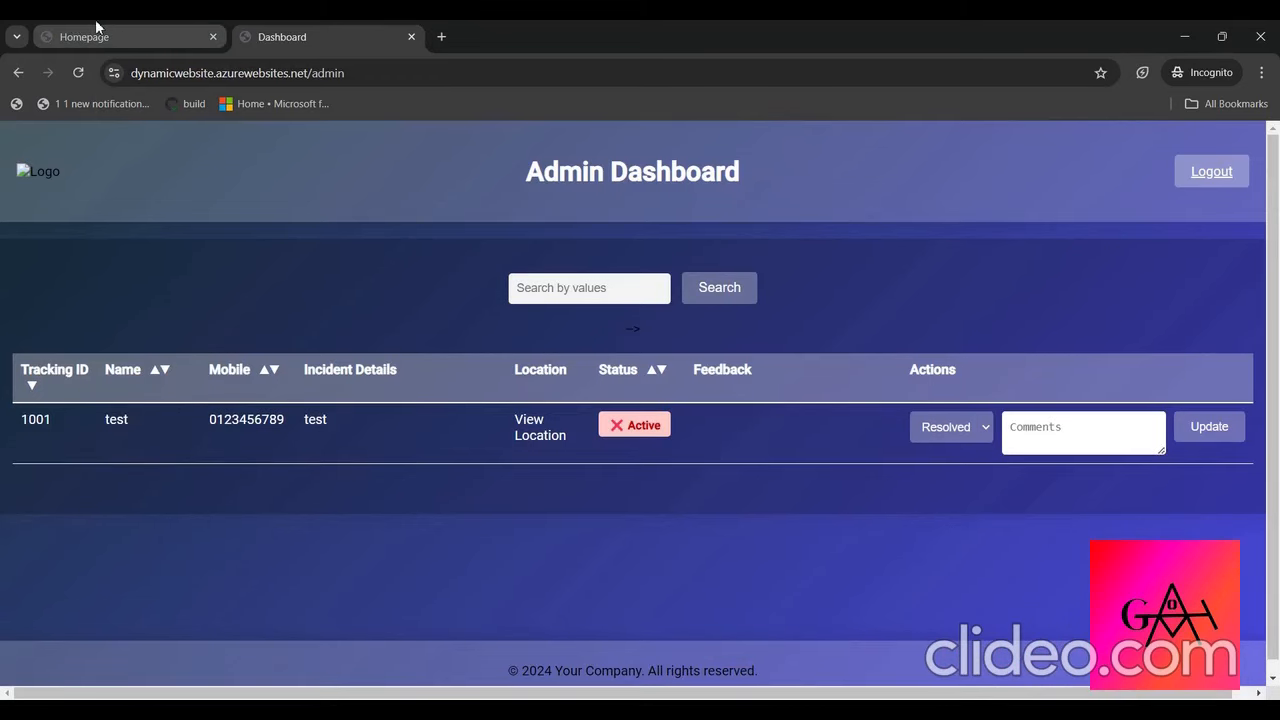
- Refresh the user_case documents in Data Explorer, open the submitted record, and compare its status with the Admin Dashboard entry
key(alt+Tab)
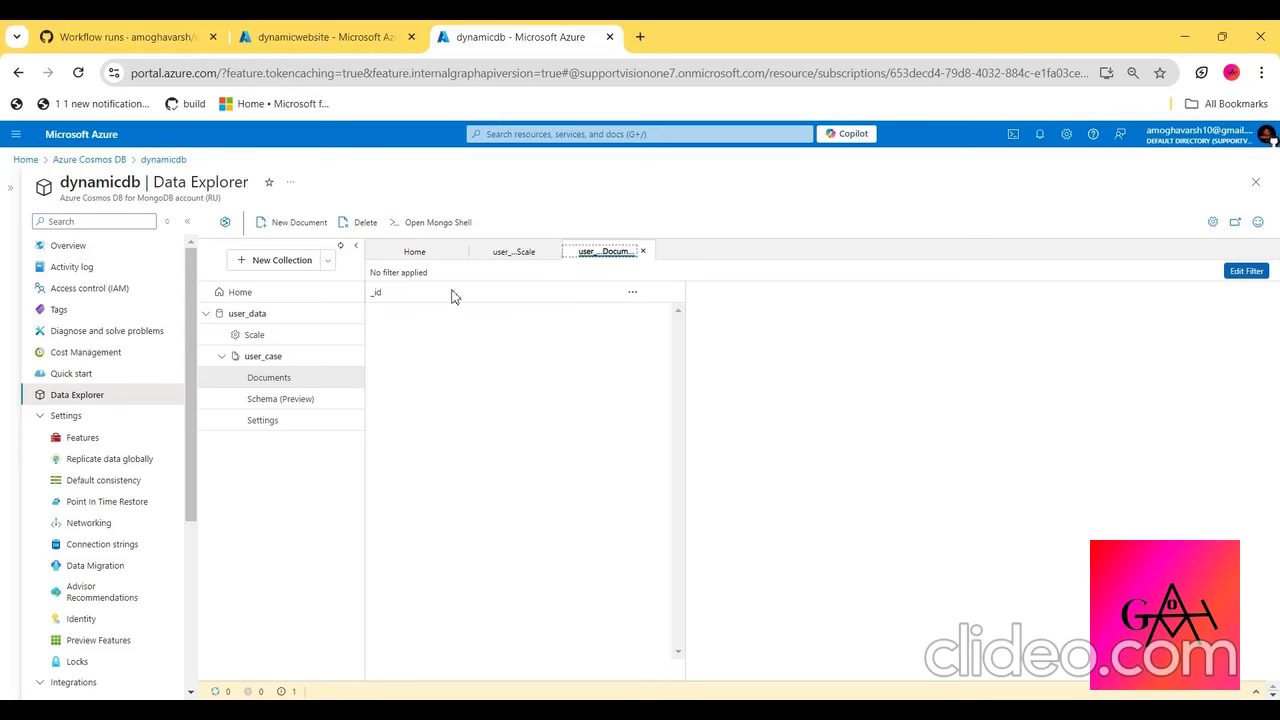
click(633, 293)
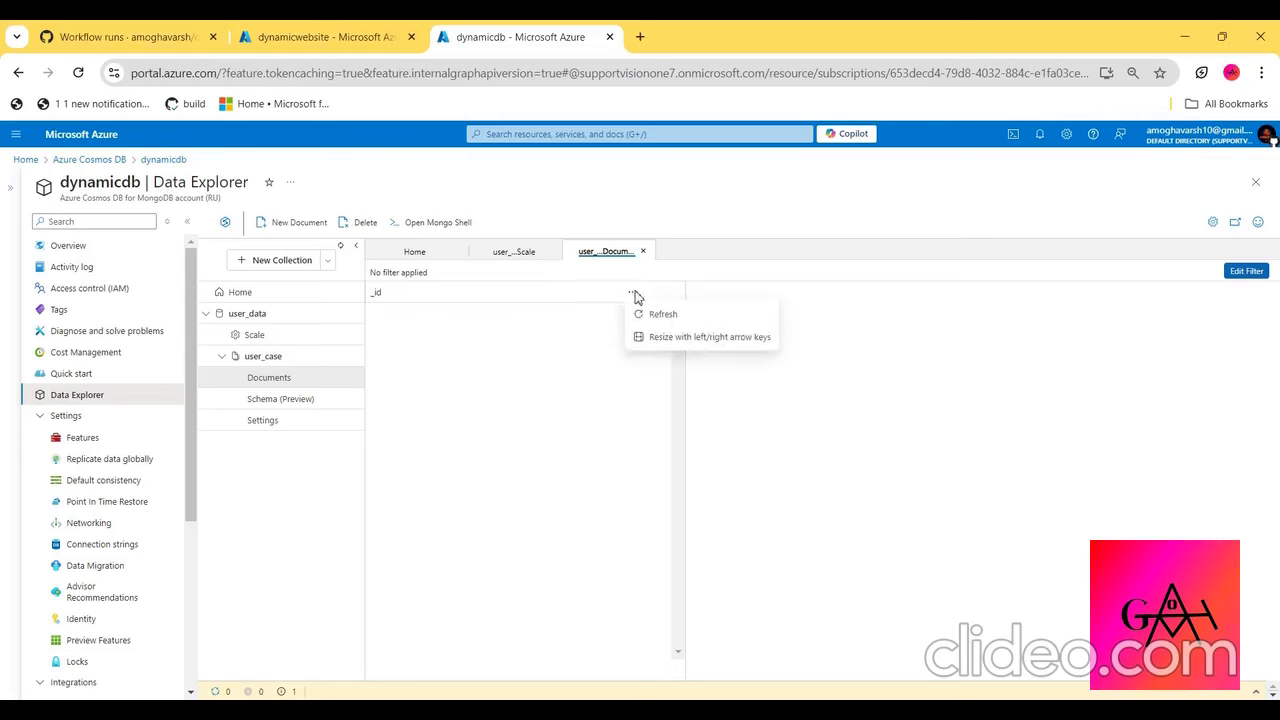
click(674, 313)
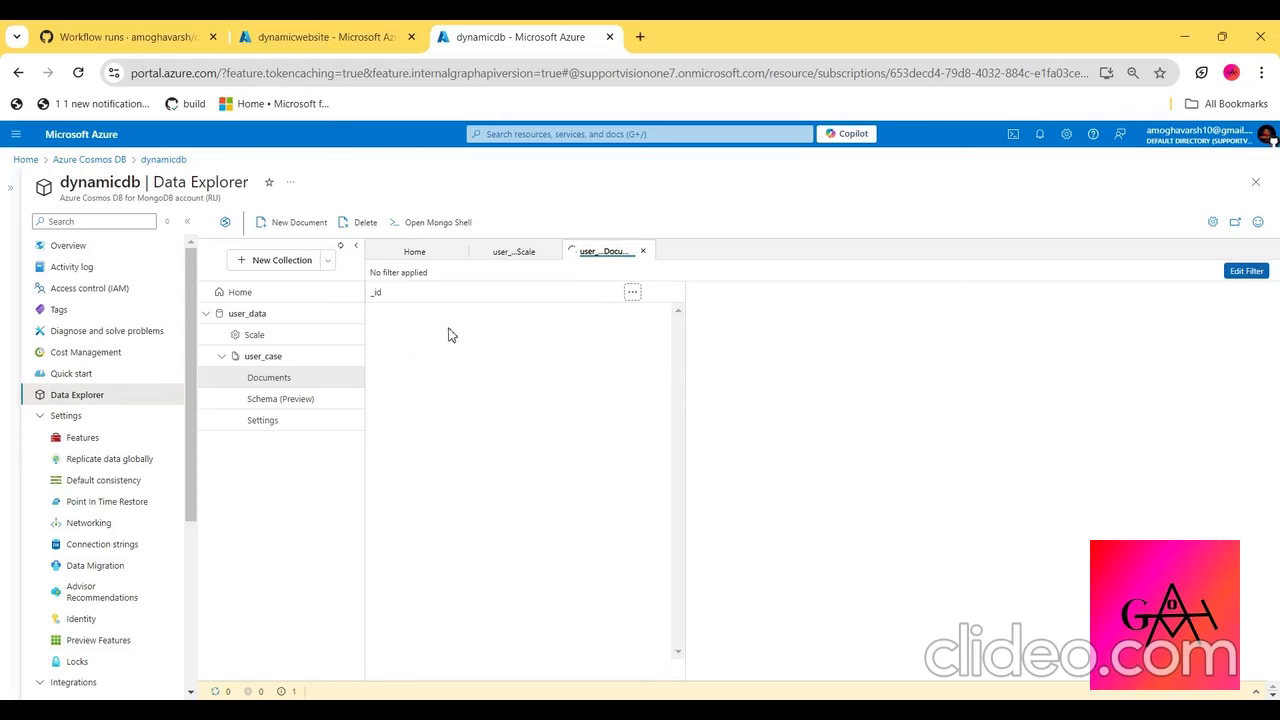
click(444, 316)
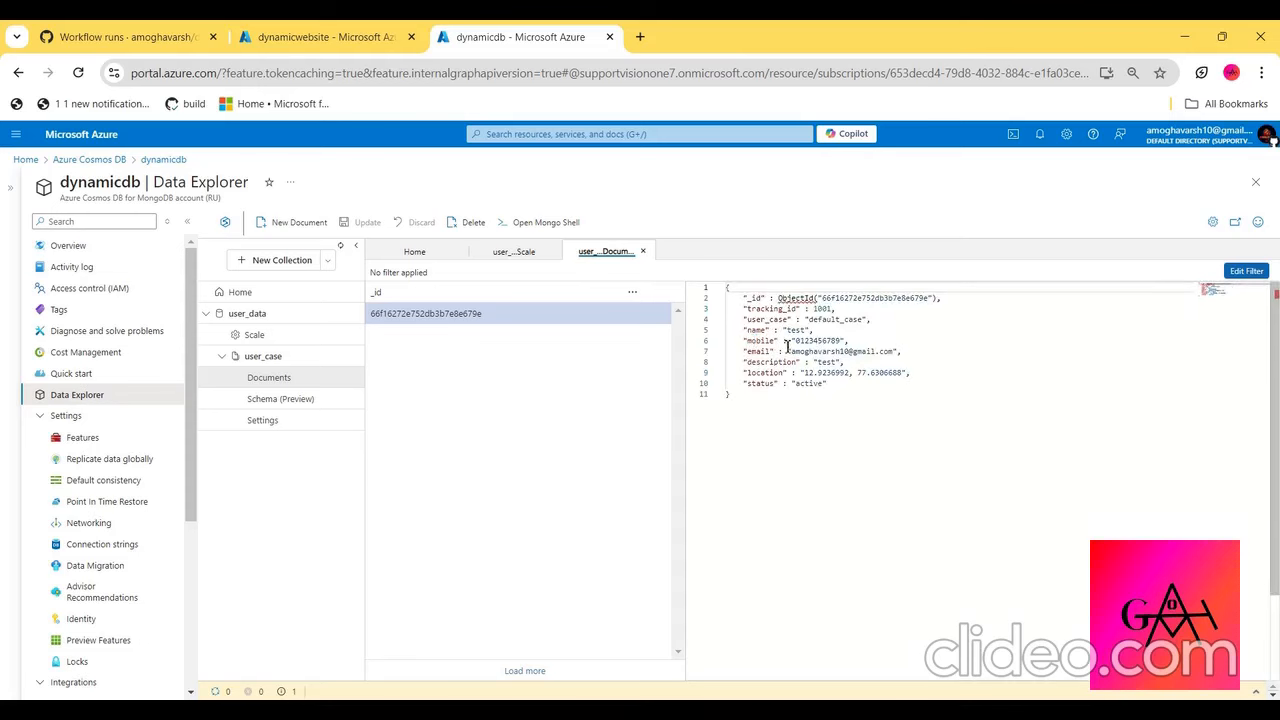
key(alt+Tab)
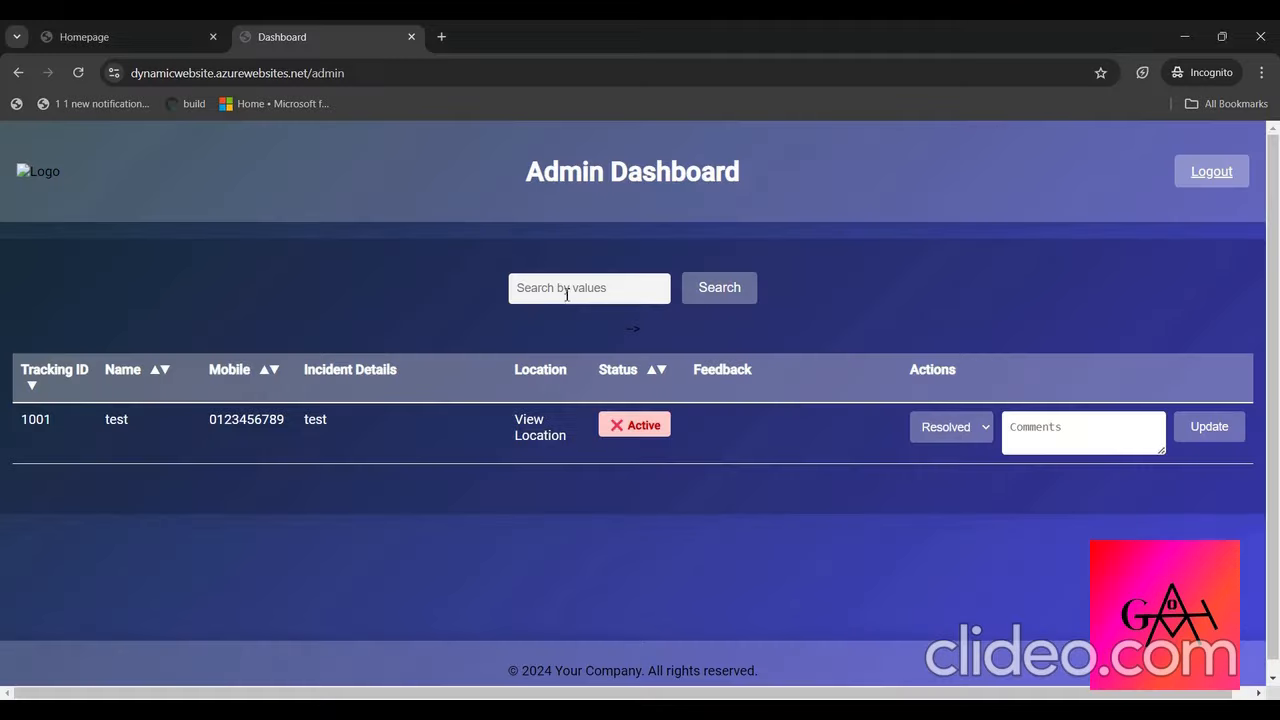
key(alt+Tab)
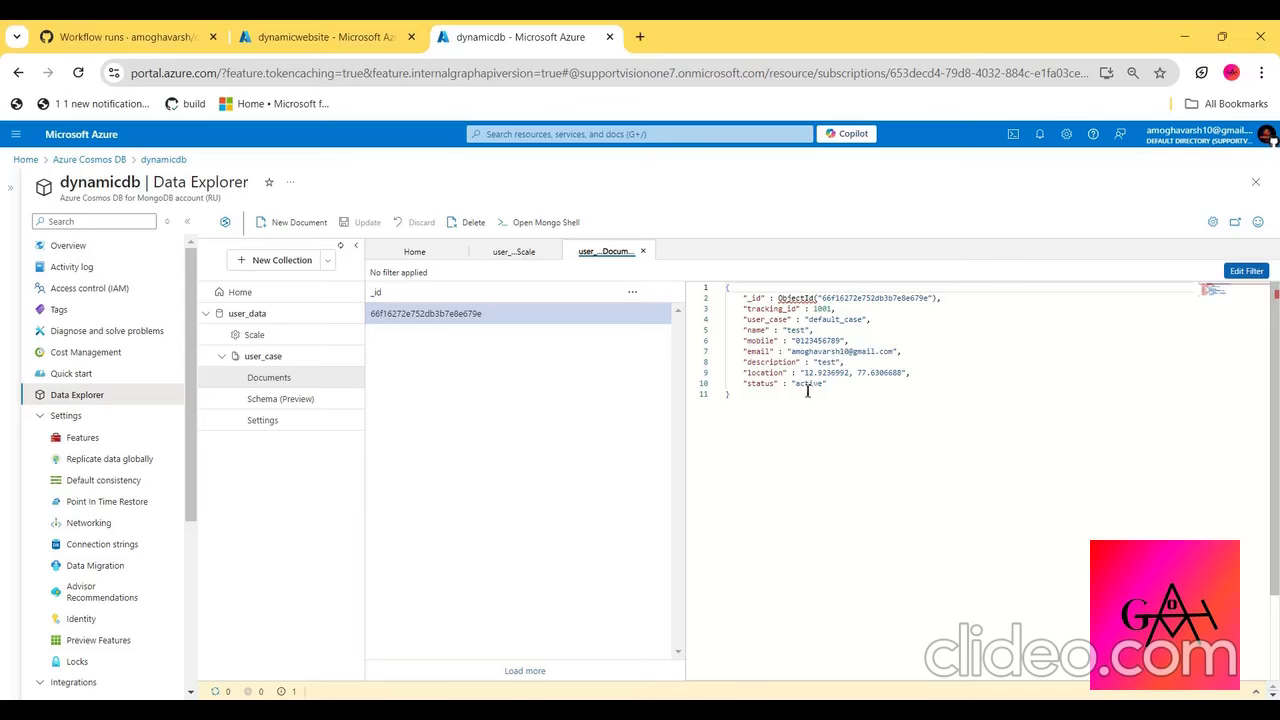
double_click(810, 384)
- On the Admin Dashboard, update the test incident's status to Resolved without a comment
key(alt+Tab)
click(948, 430)
click(963, 453)
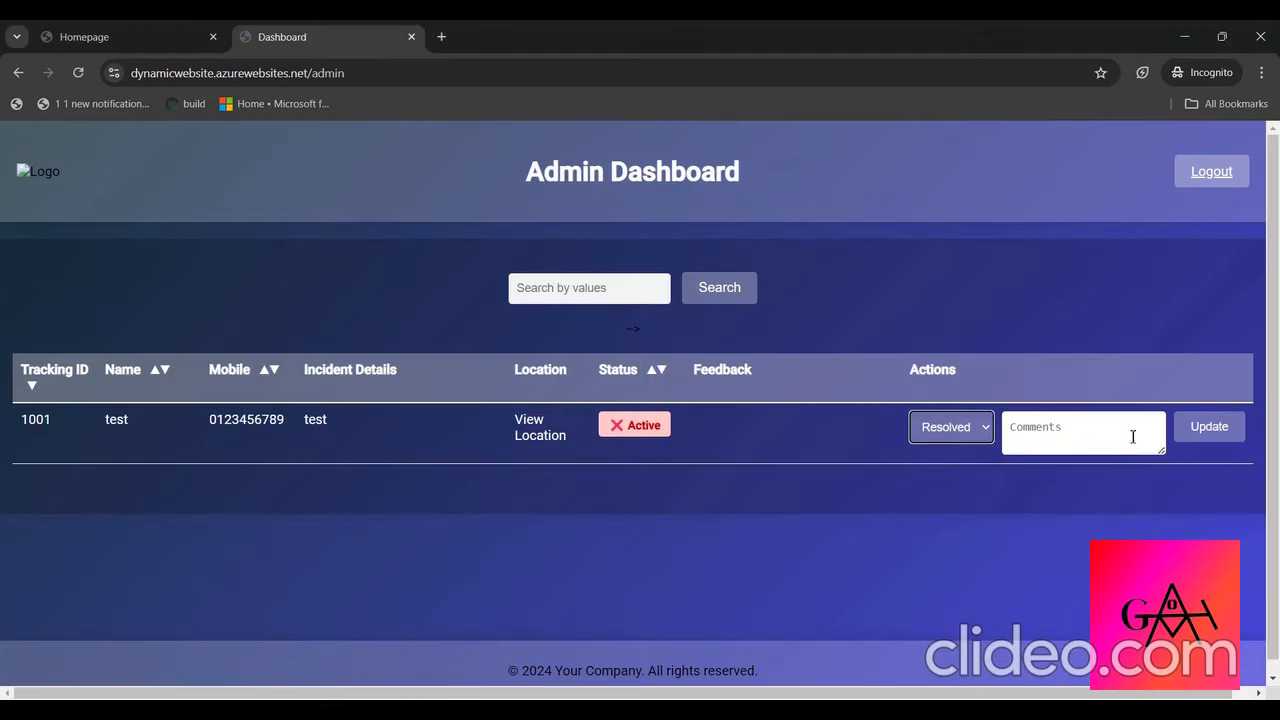
click(1190, 448)
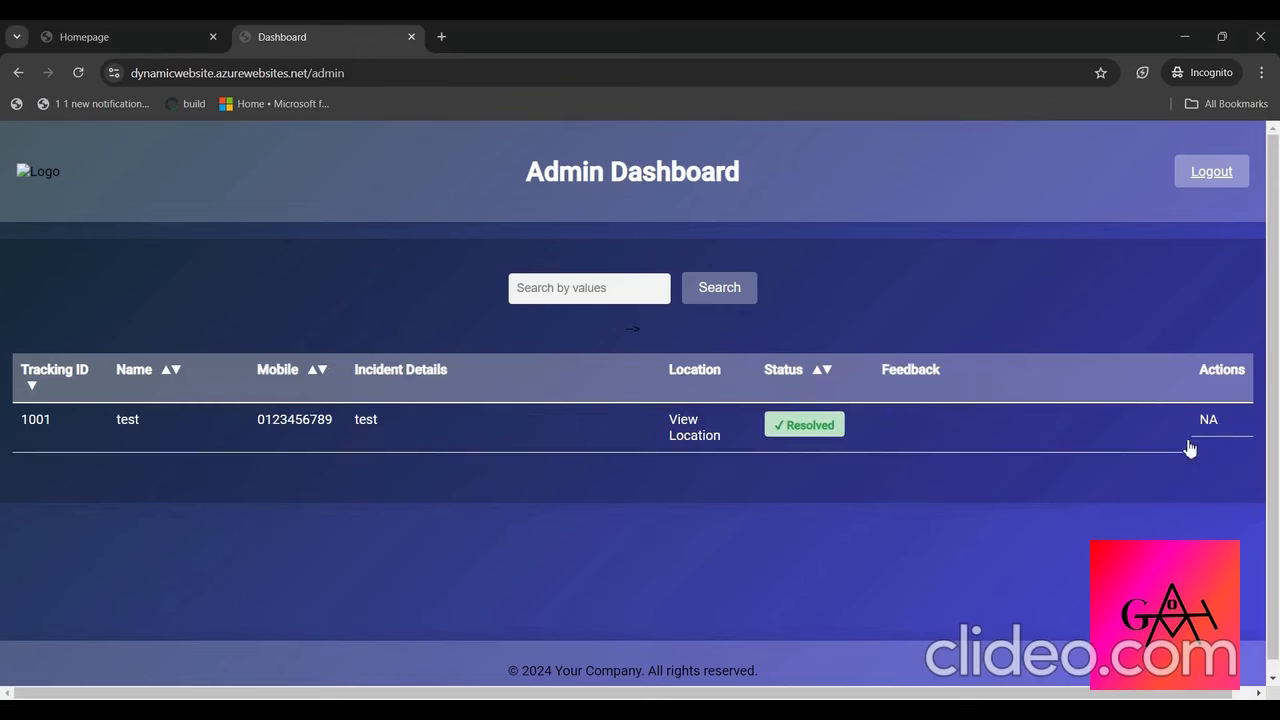
- Refresh the user_case documents in Data Explorer, check the record's status and comments fields, and return to the Admin Dashboard
key(alt+Tab)
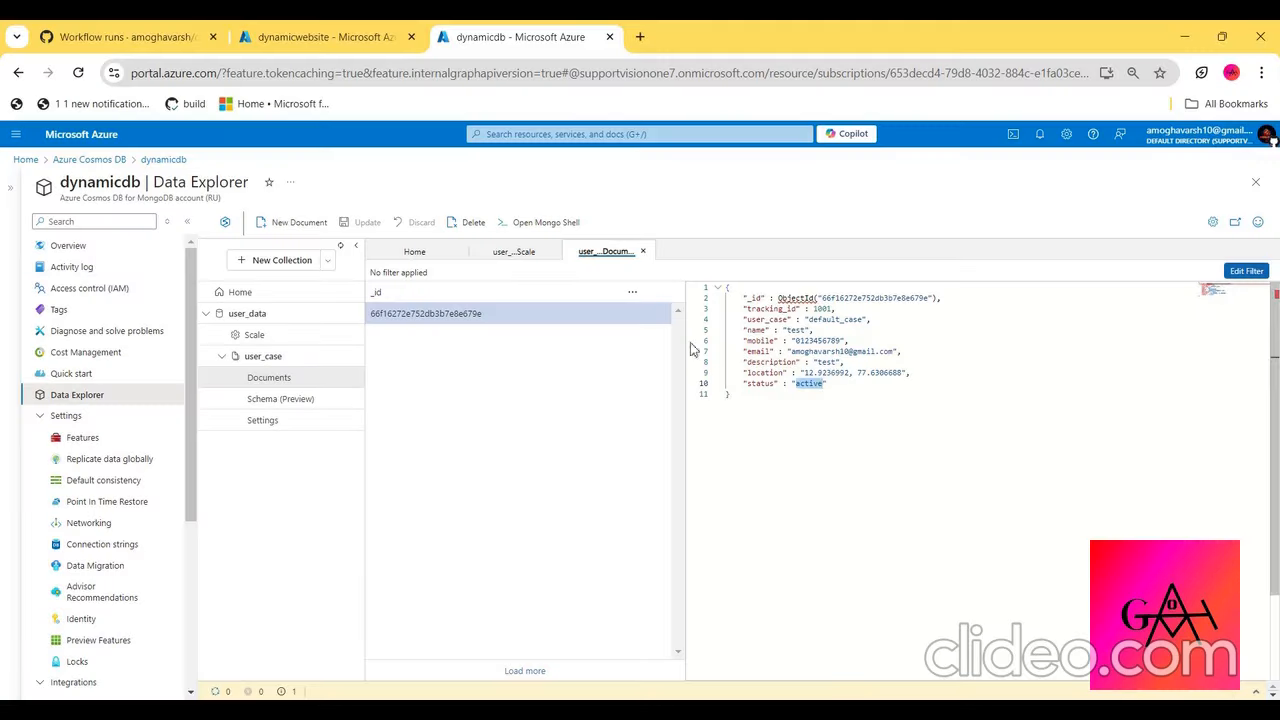
click(632, 294)
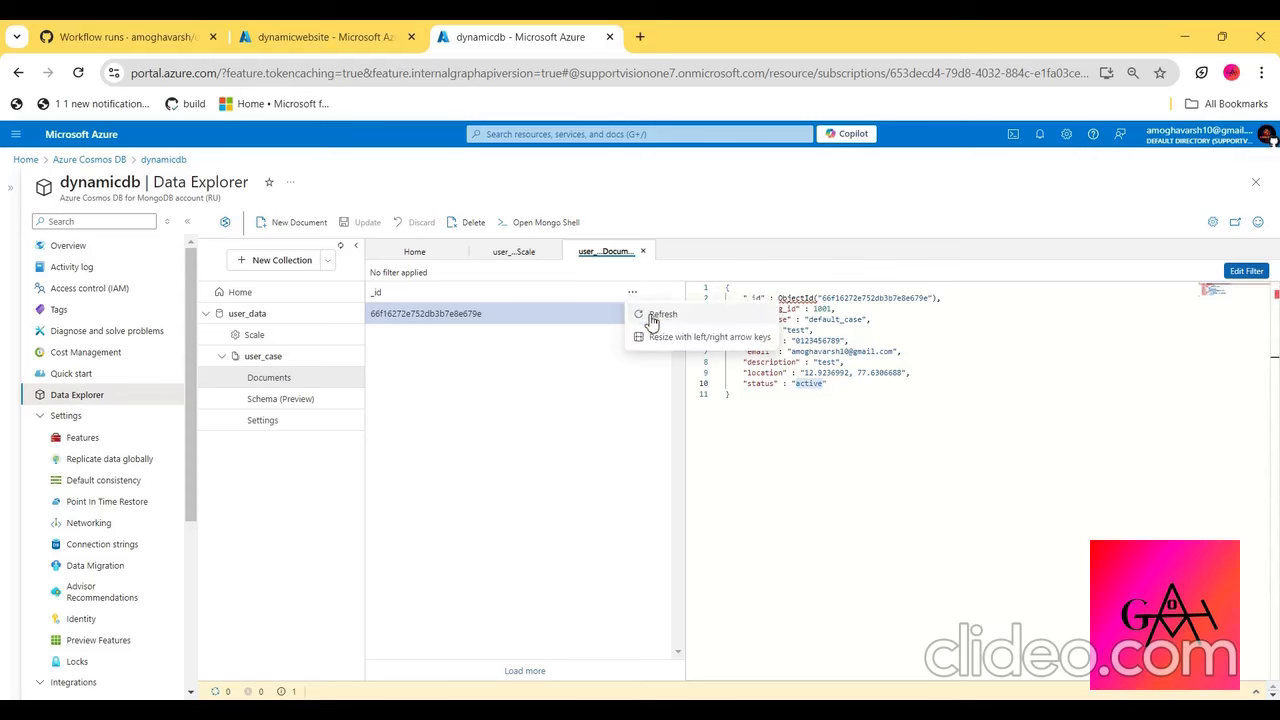
click(649, 318)
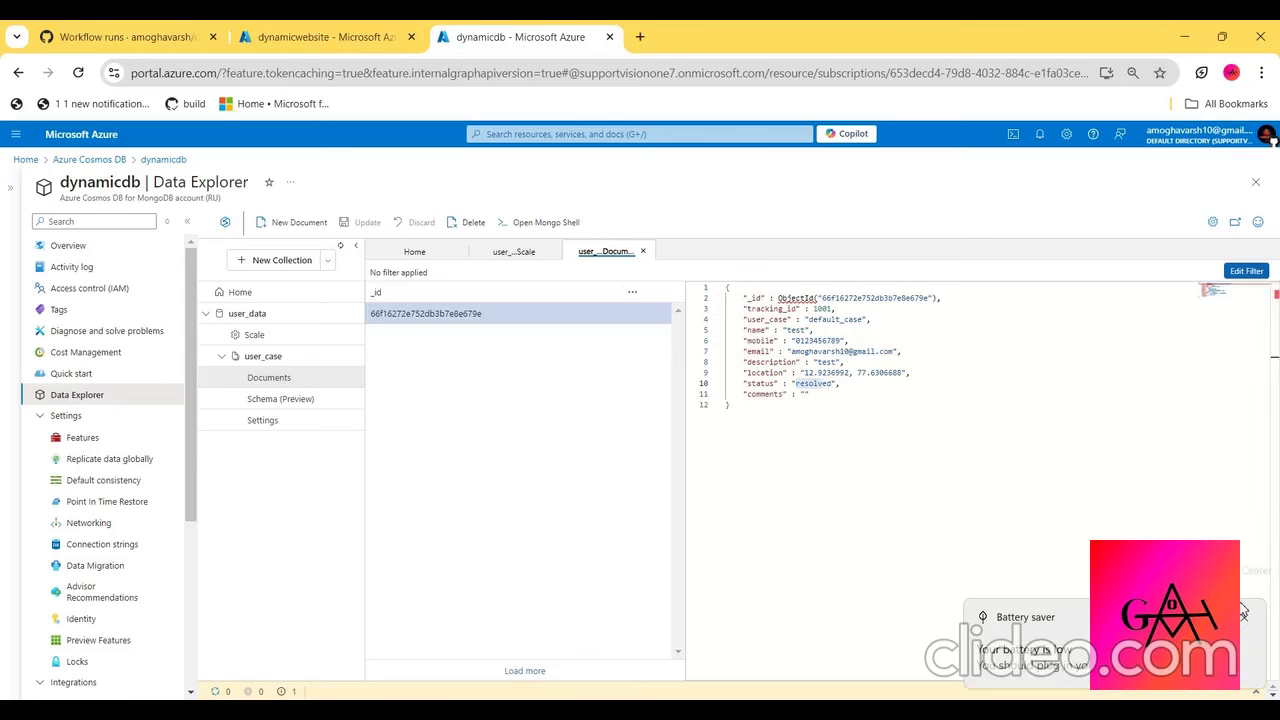
click(1248, 620)
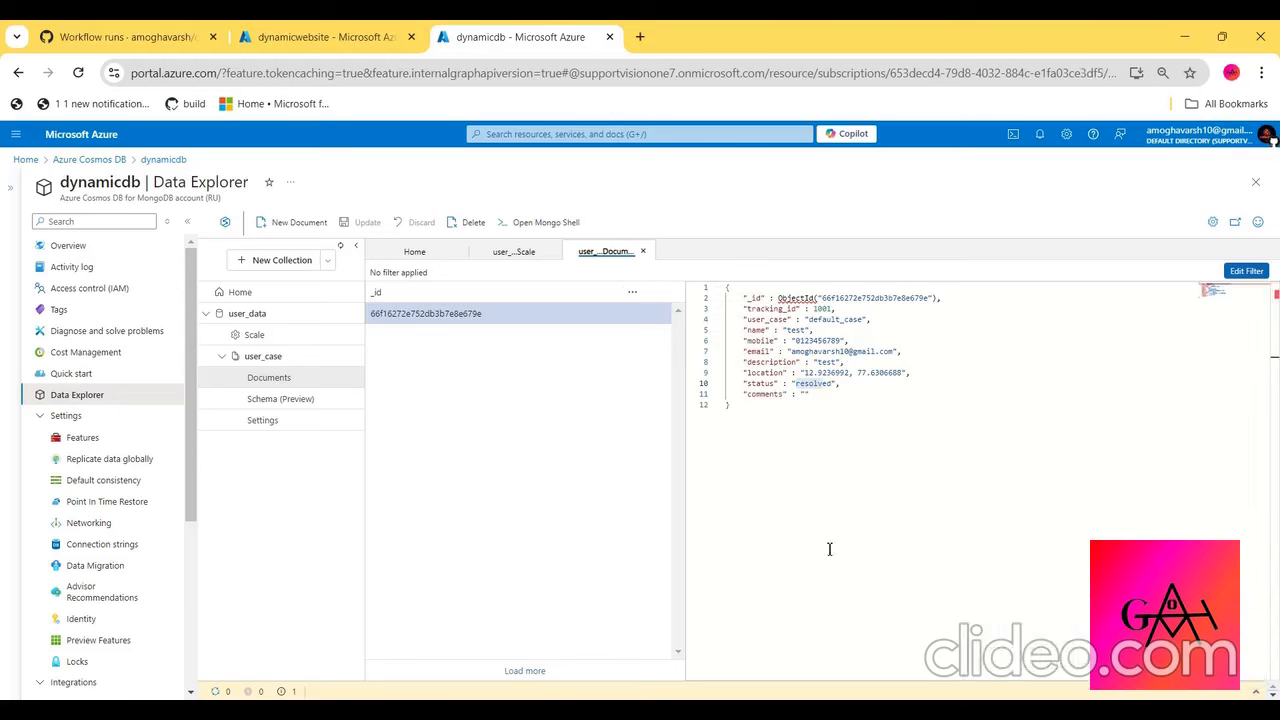
key(alt+Tab)
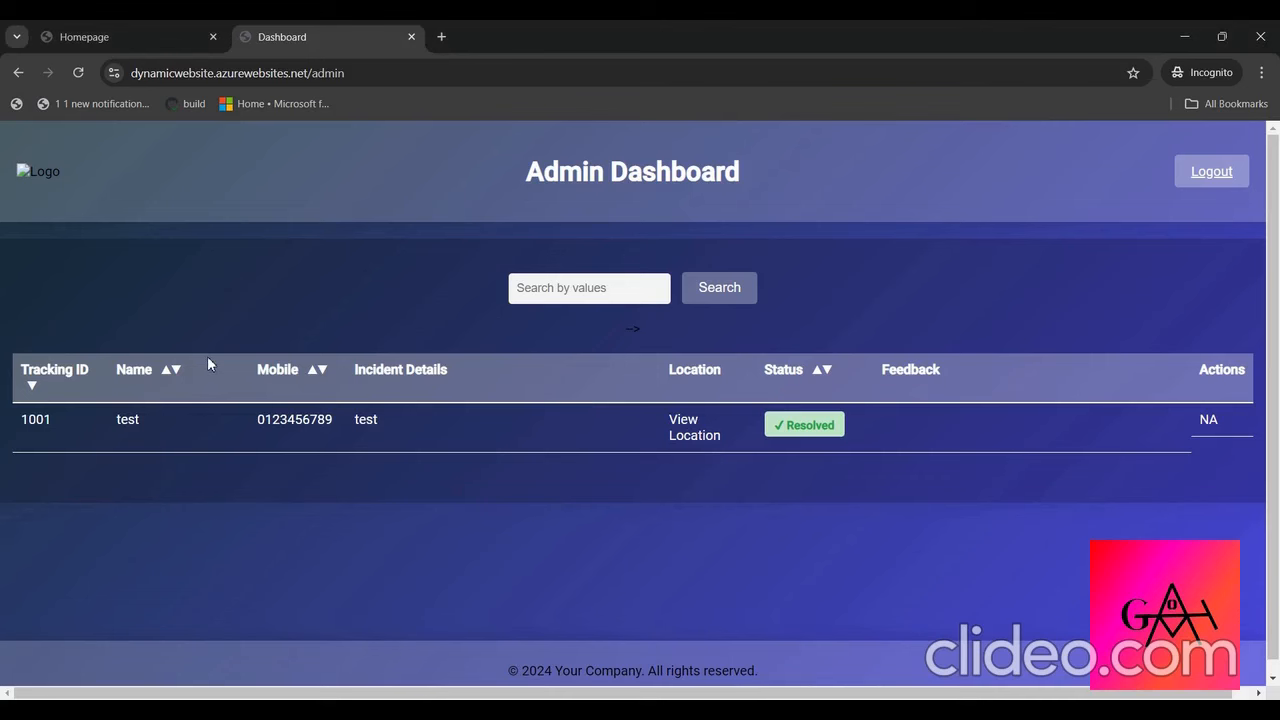
key(alt+Tab)
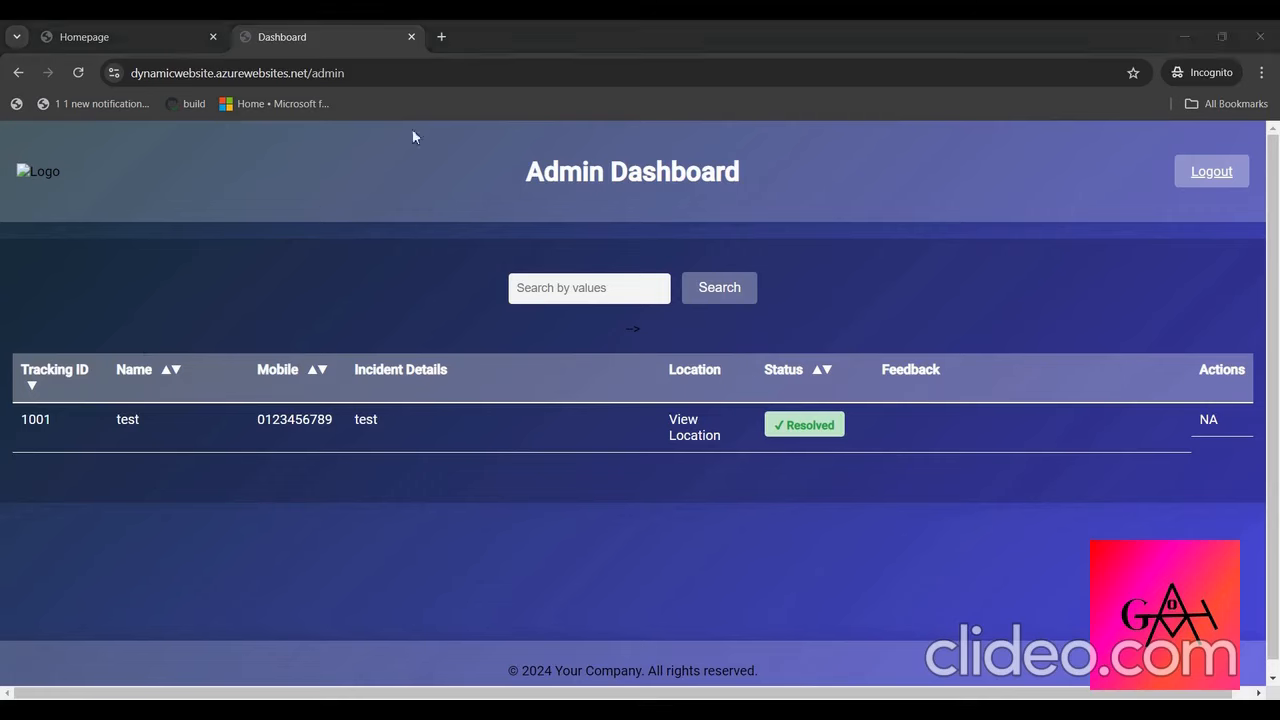